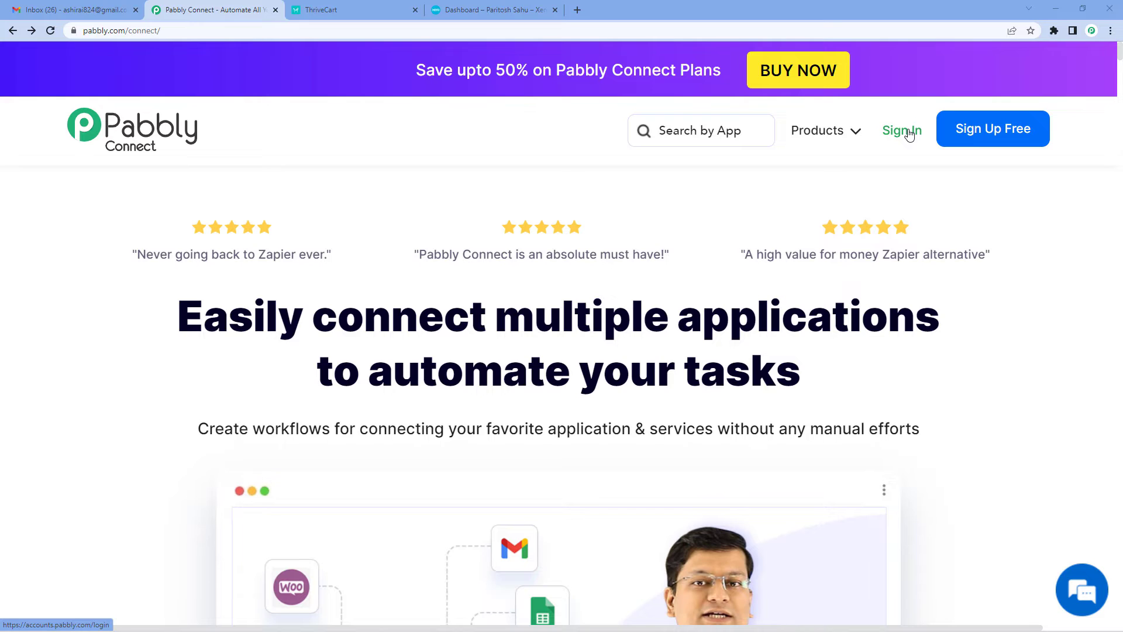
- Sign in to open Pabbly Connect and create a workflow named "ThriveCart To Xero"
left_click(909, 135)
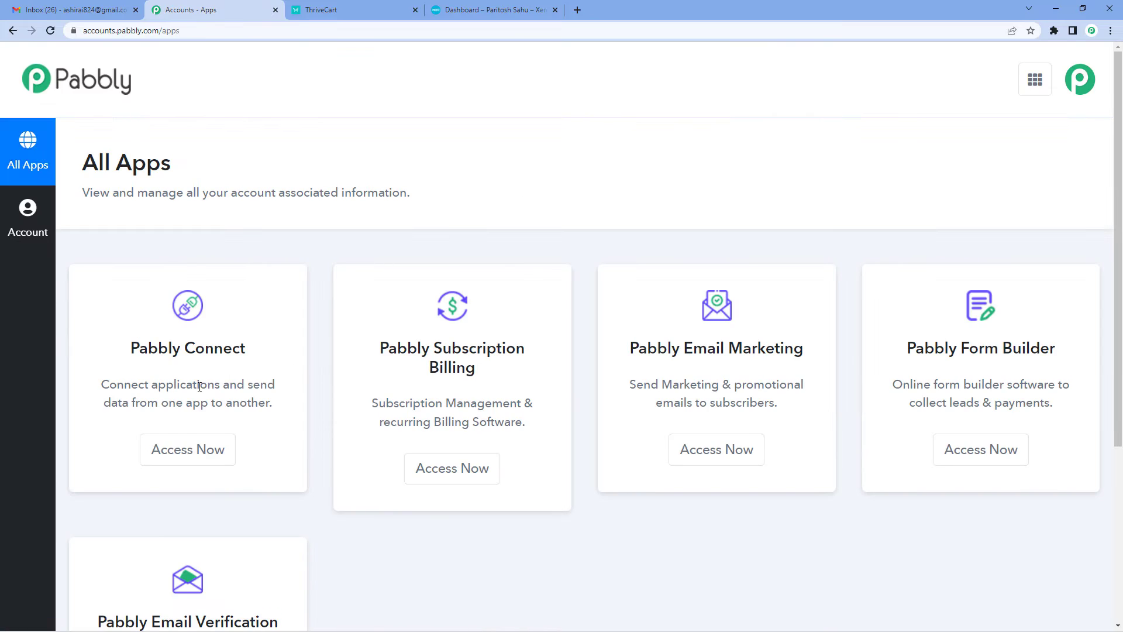
left_click(185, 454)
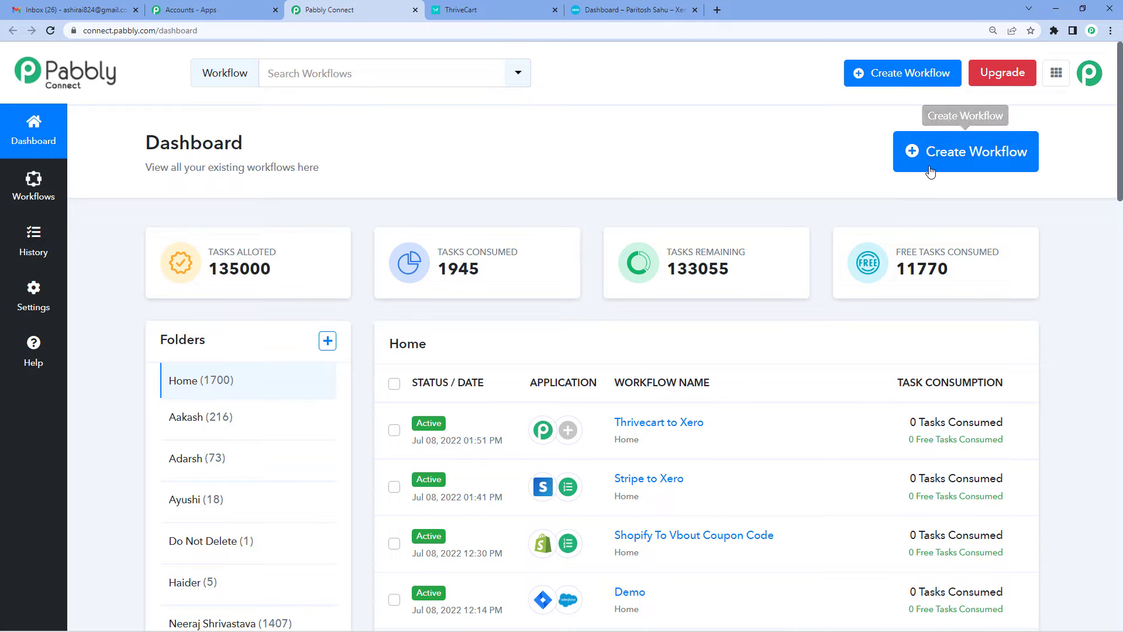
left_click(930, 168)
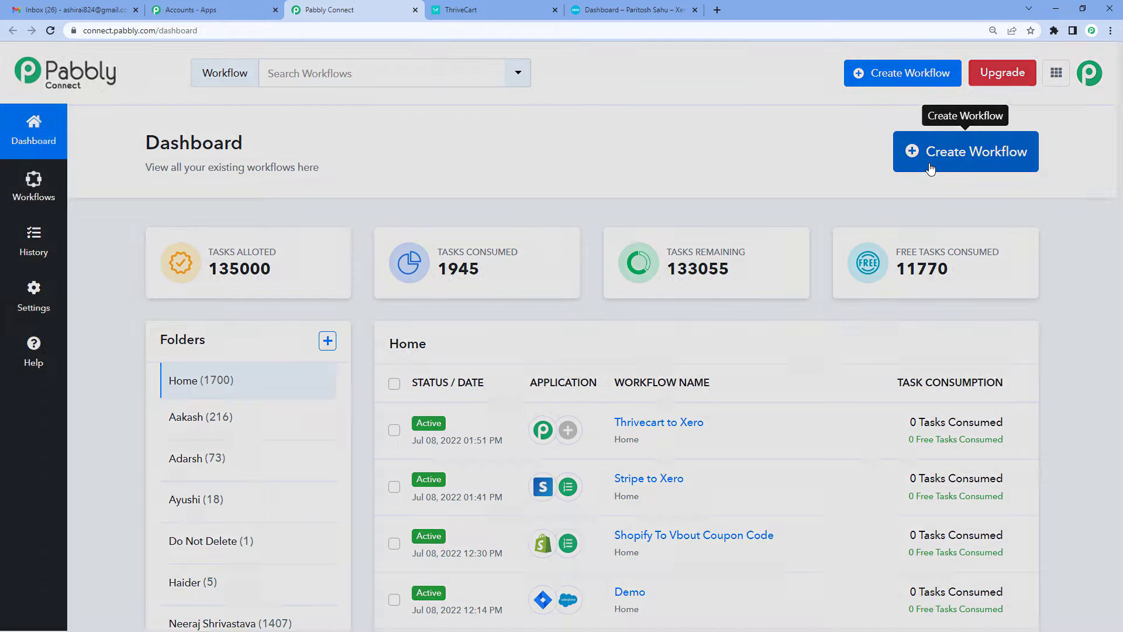
left_click(605, 339)
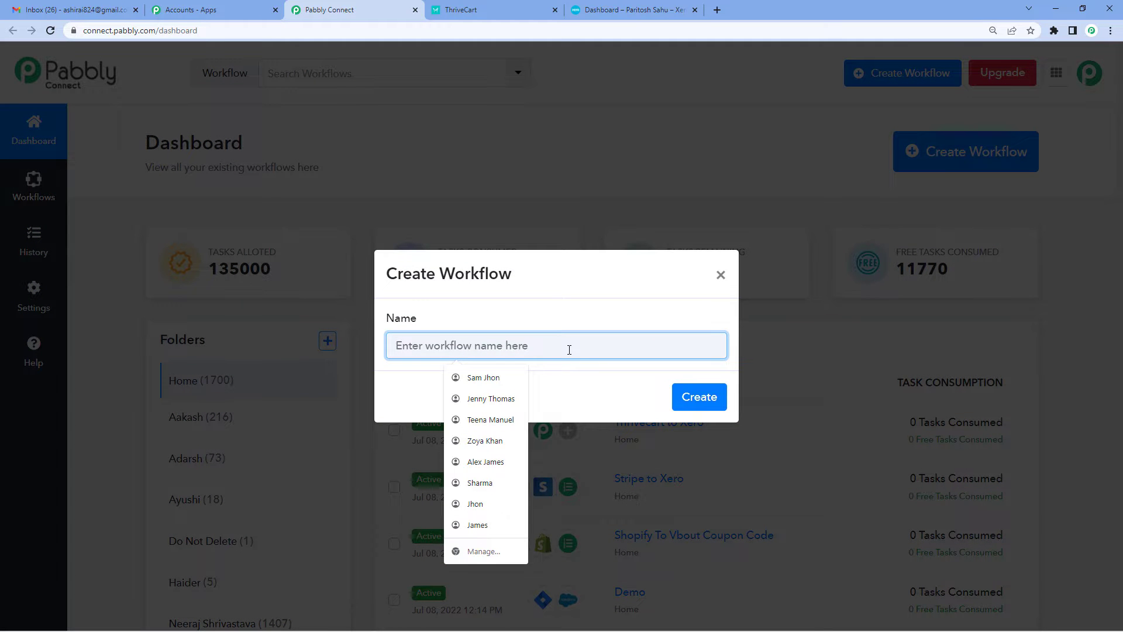
type("ThriveC")
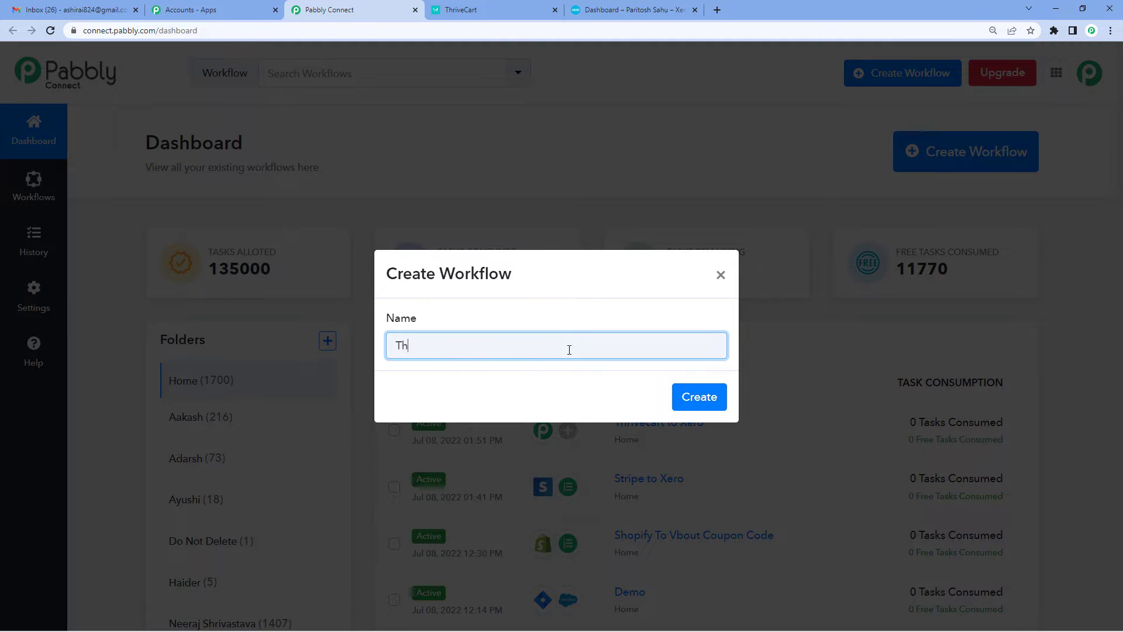
type("art To Xero")
left_click(685, 400)
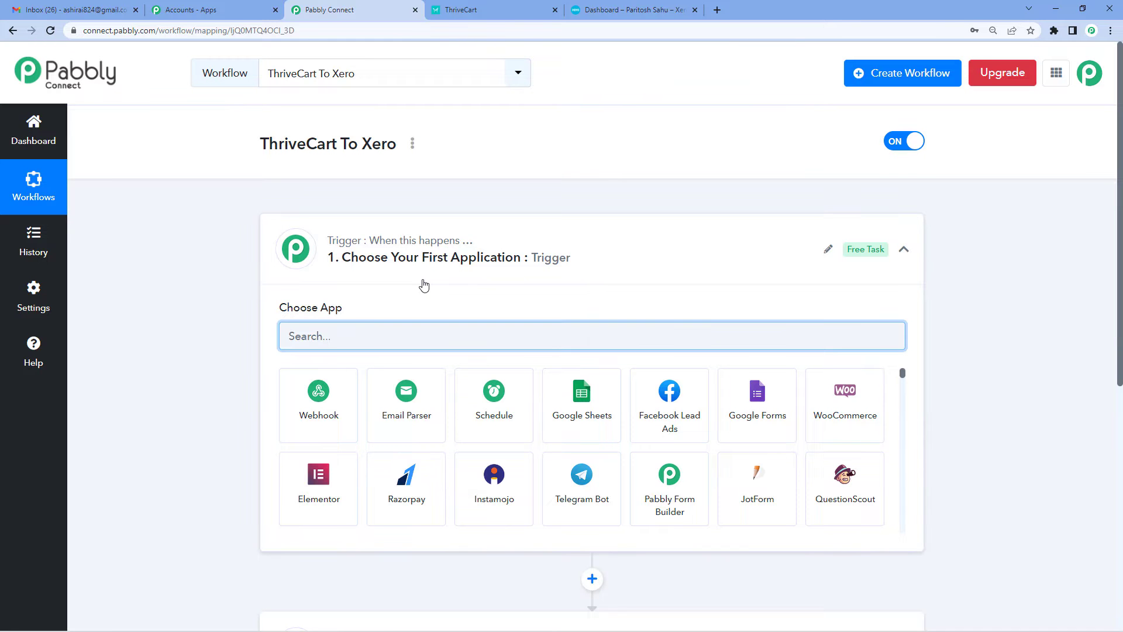
left_click(424, 285)
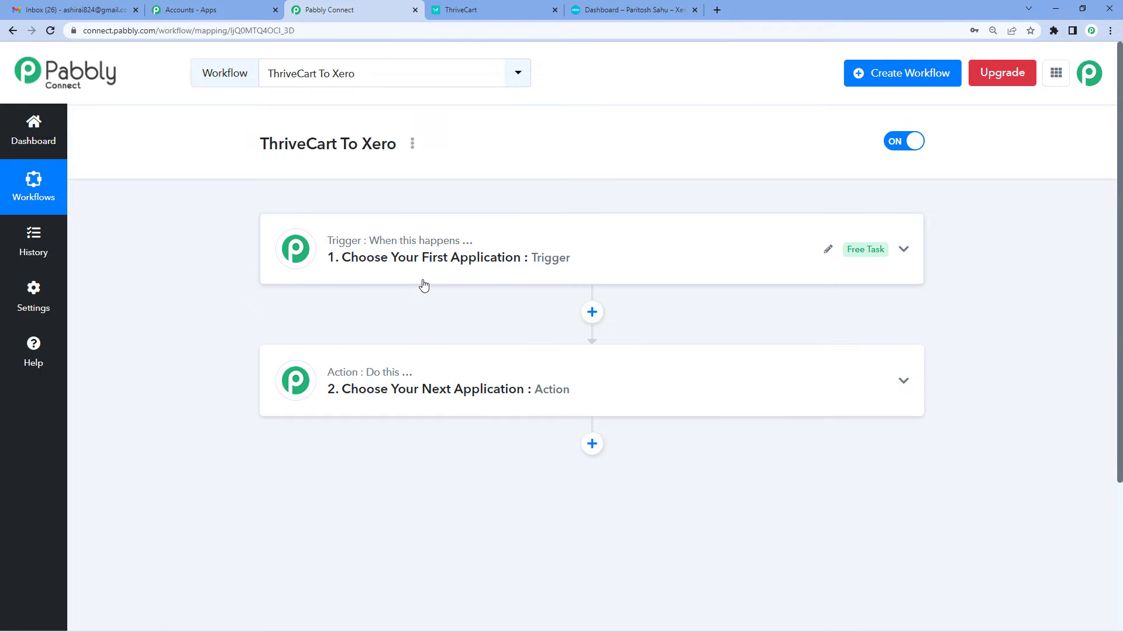
left_click_drag(370, 241, 474, 242)
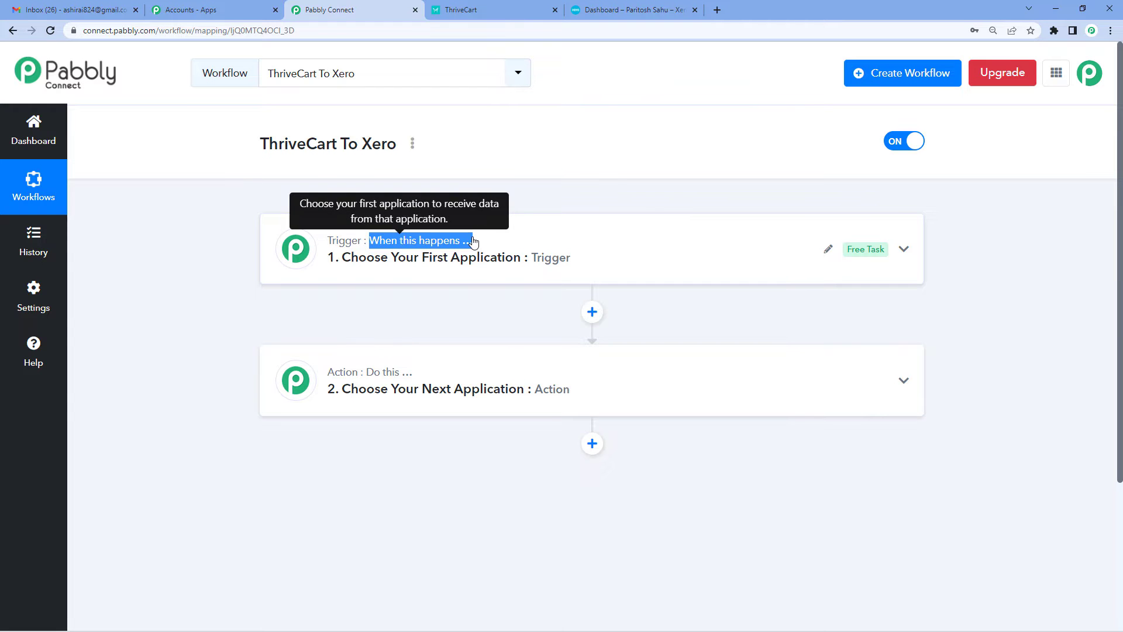
left_click(473, 241)
left_click(429, 285)
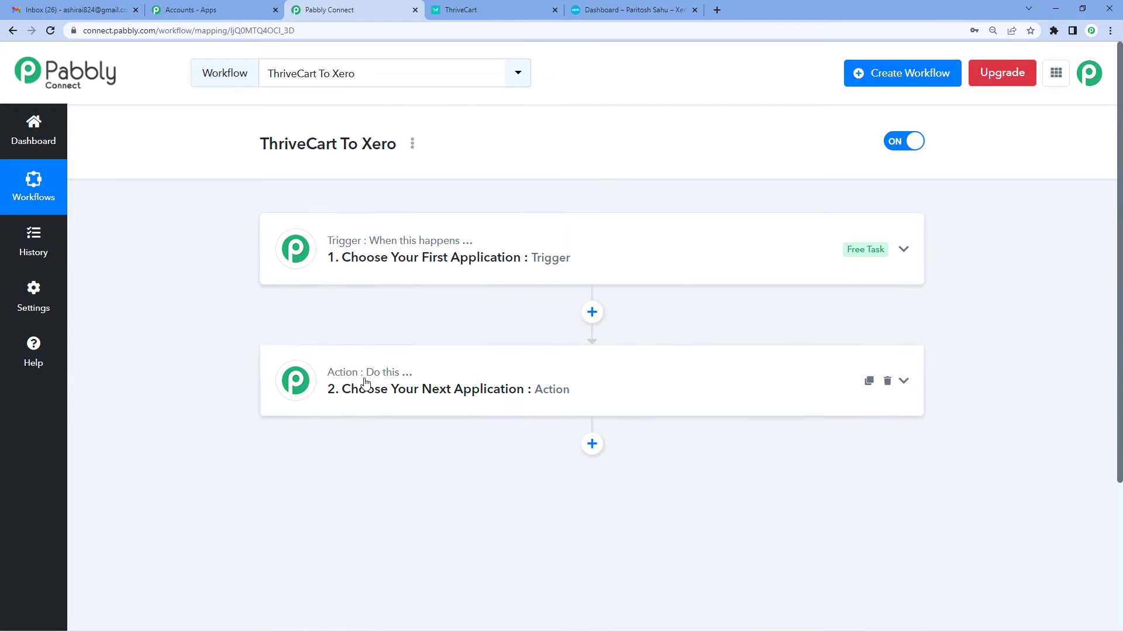
left_click_drag(365, 377, 439, 378)
left_click(451, 275)
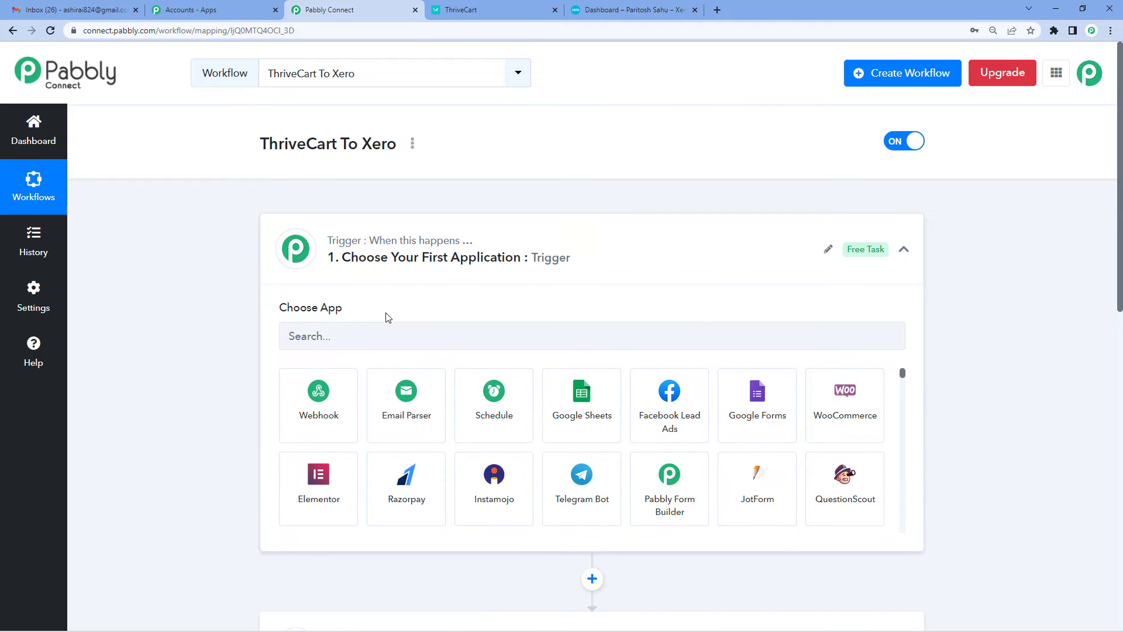
- Set the trigger to ThriveCart with the Product Purchase event and start adding a new ThriveCart connection
left_click(396, 335)
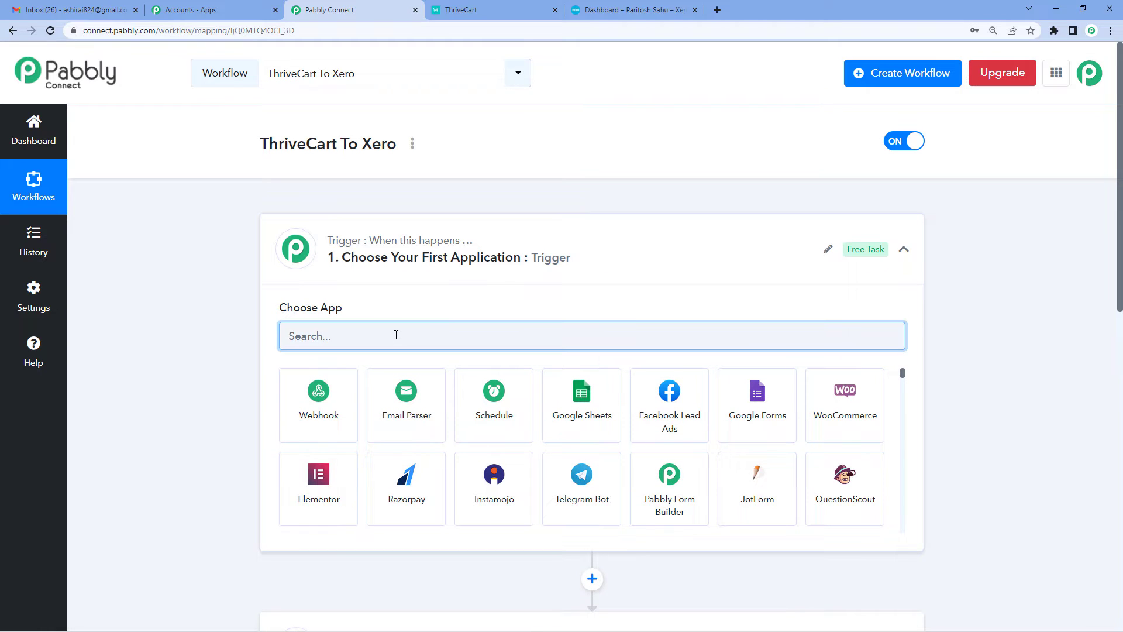
type("thriv")
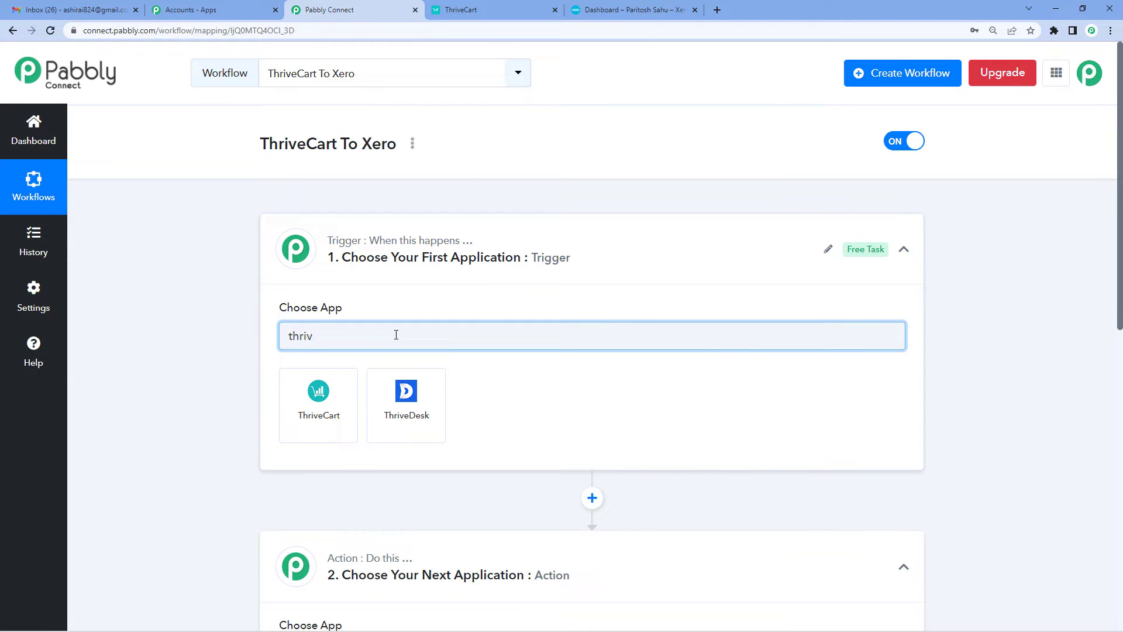
left_click(315, 415)
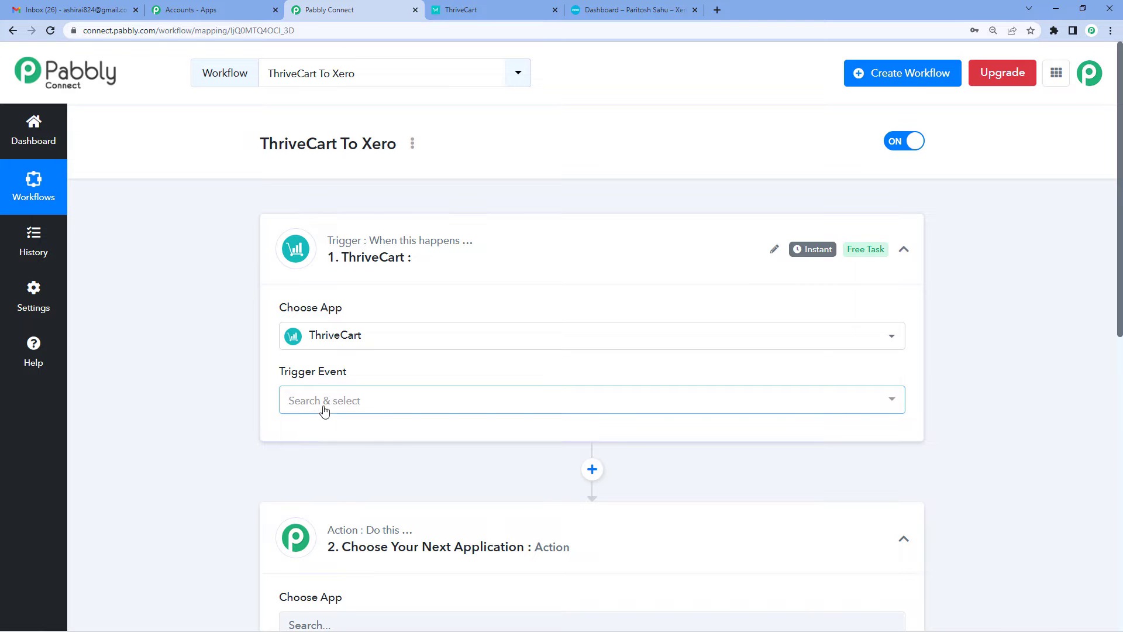
left_click(331, 406)
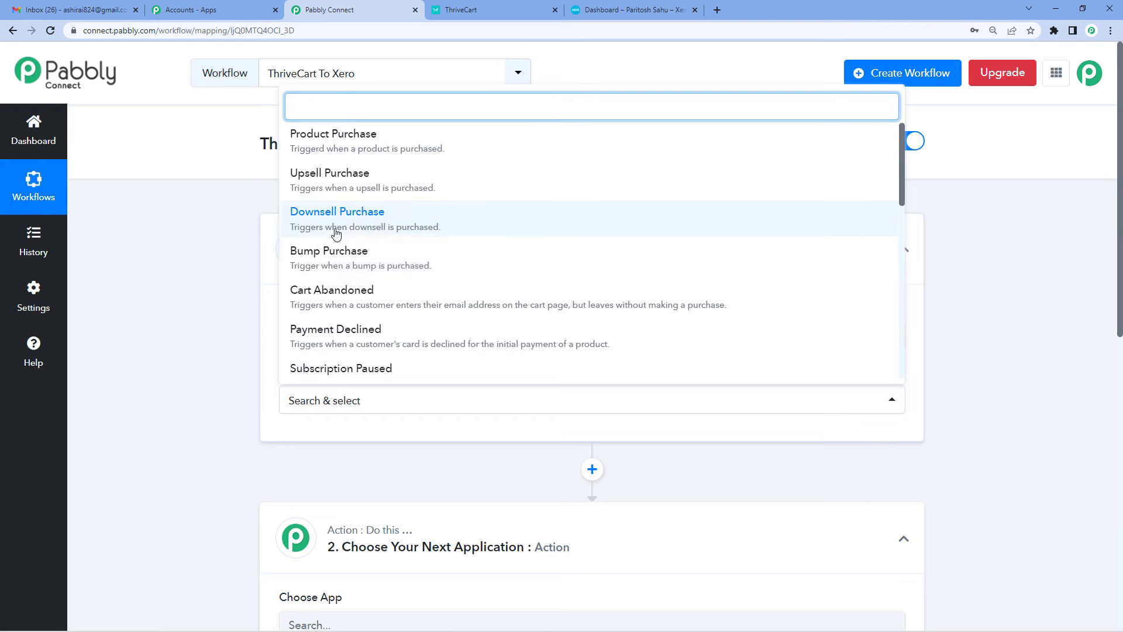
left_click(335, 151)
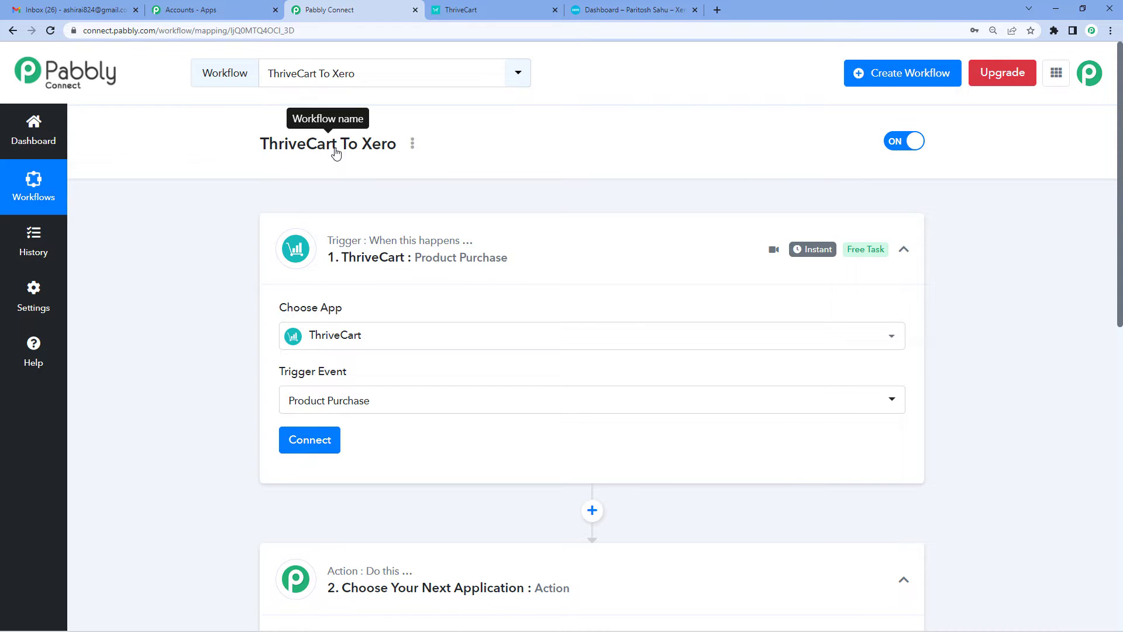
left_click(325, 446)
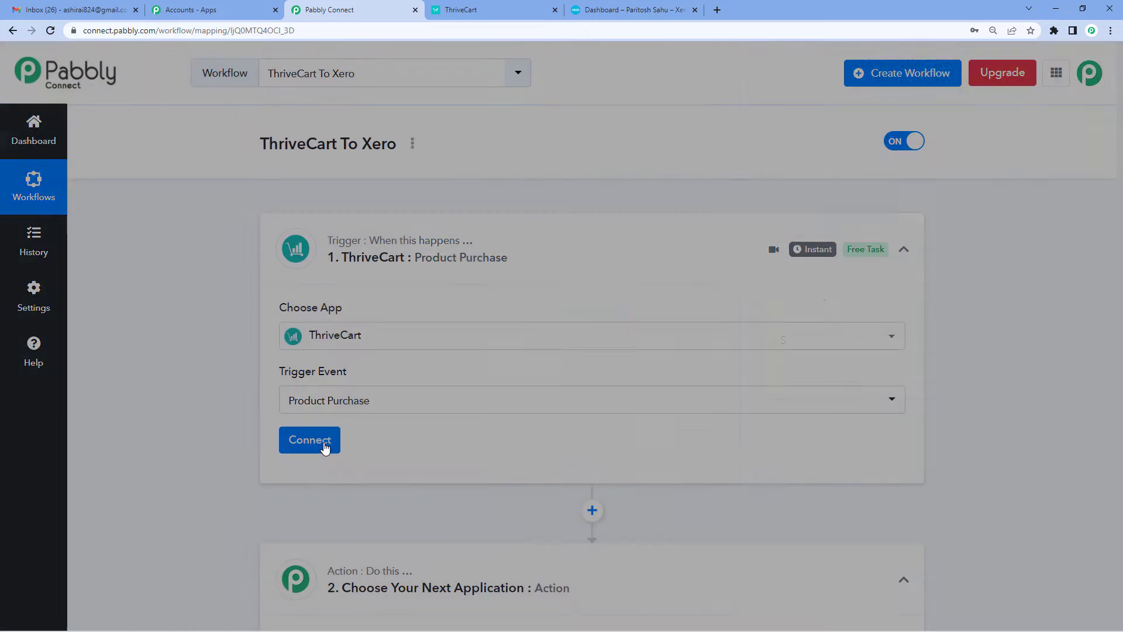
left_click(518, 197)
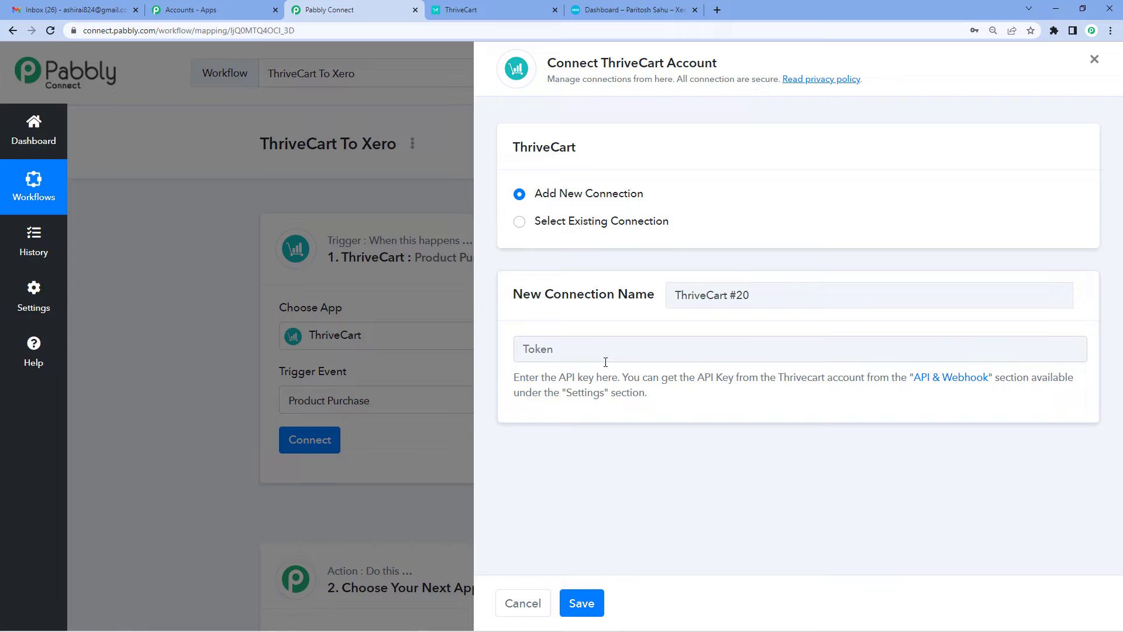
- Switch to ThriveCart, enter the pabbly.thrivecart.com account and open its API keys settings
left_click(454, 10)
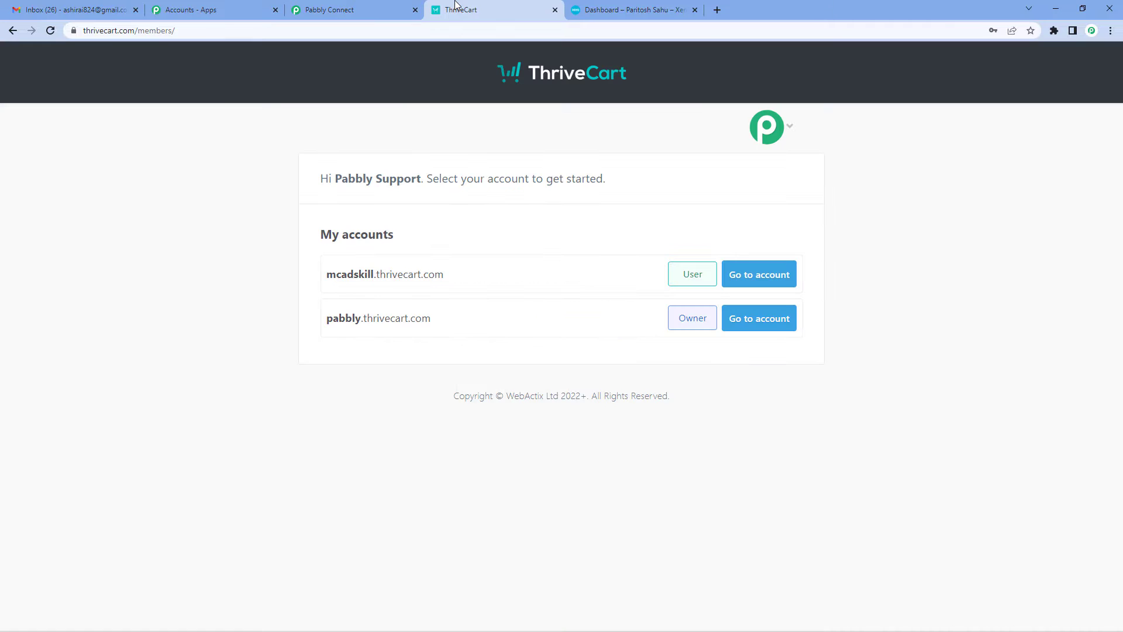
left_click(761, 322)
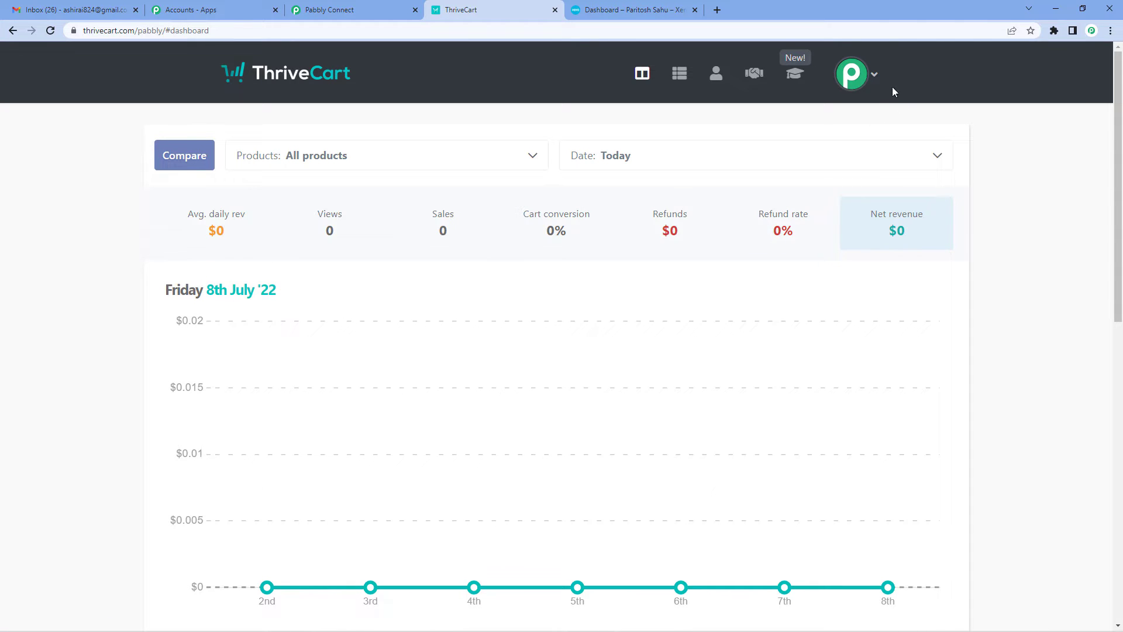
left_click(875, 75)
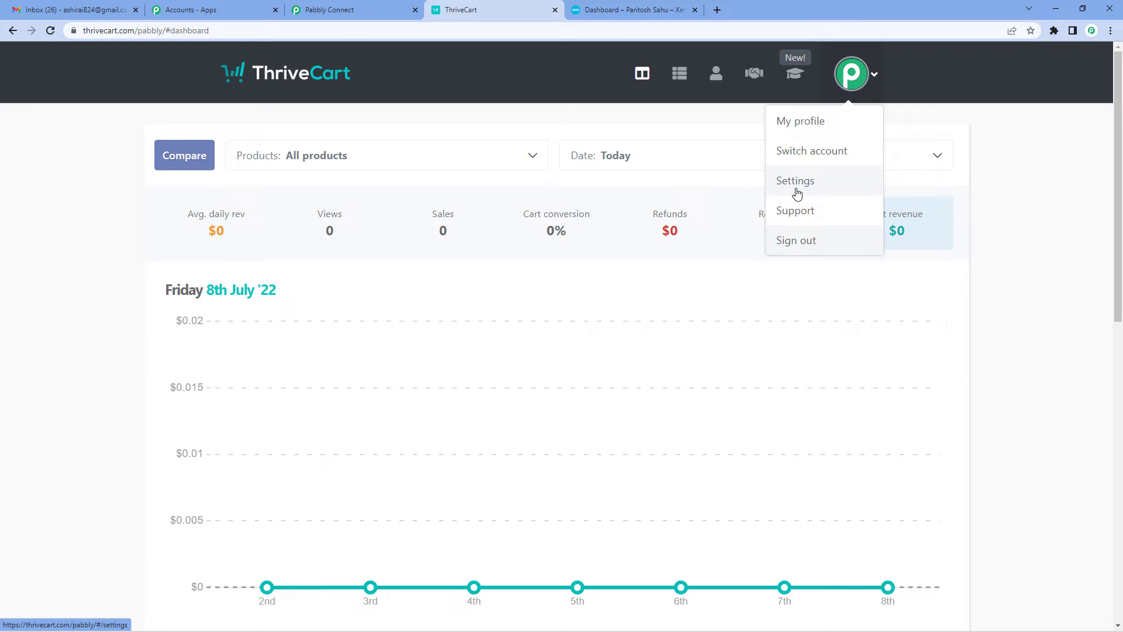
left_click(796, 183)
scroll(708, 451, "down", 1)
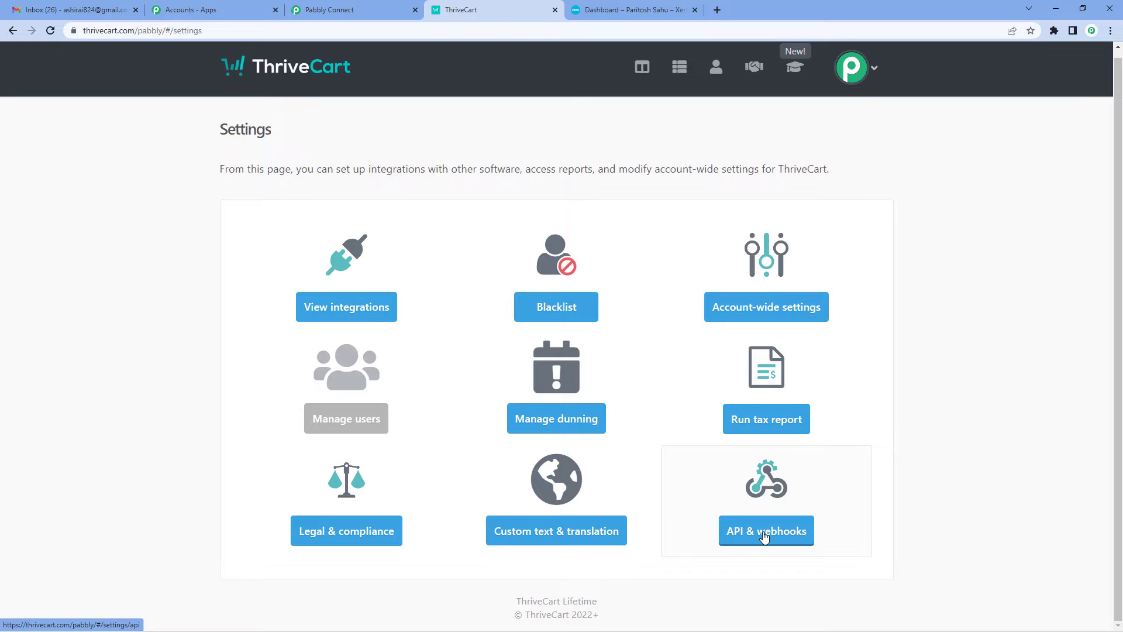
left_click(764, 533)
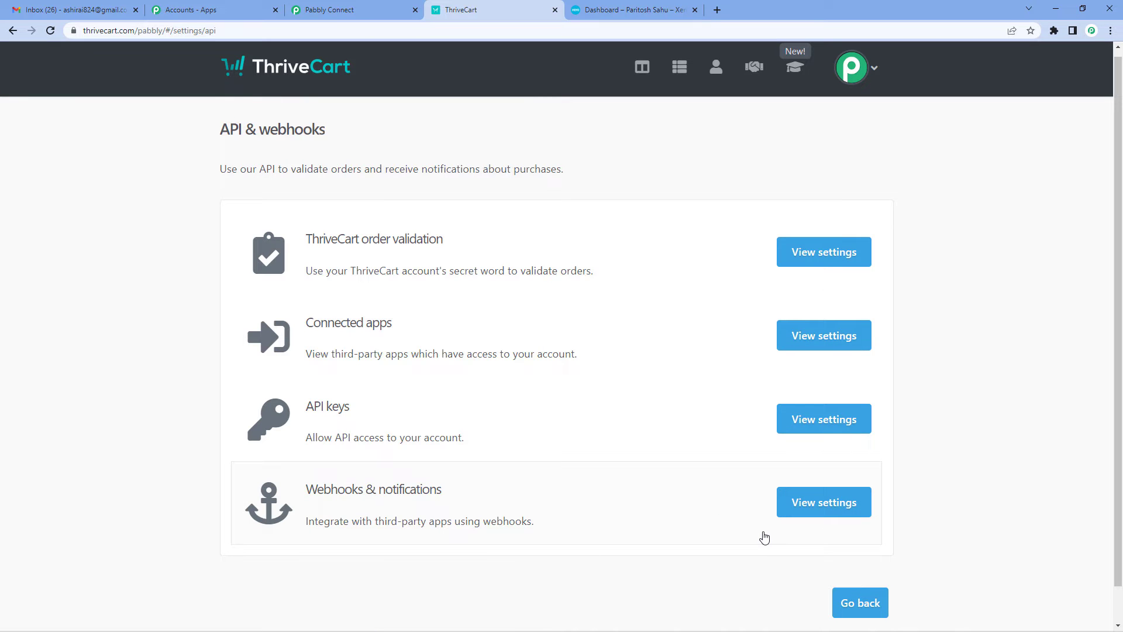
left_click(825, 424)
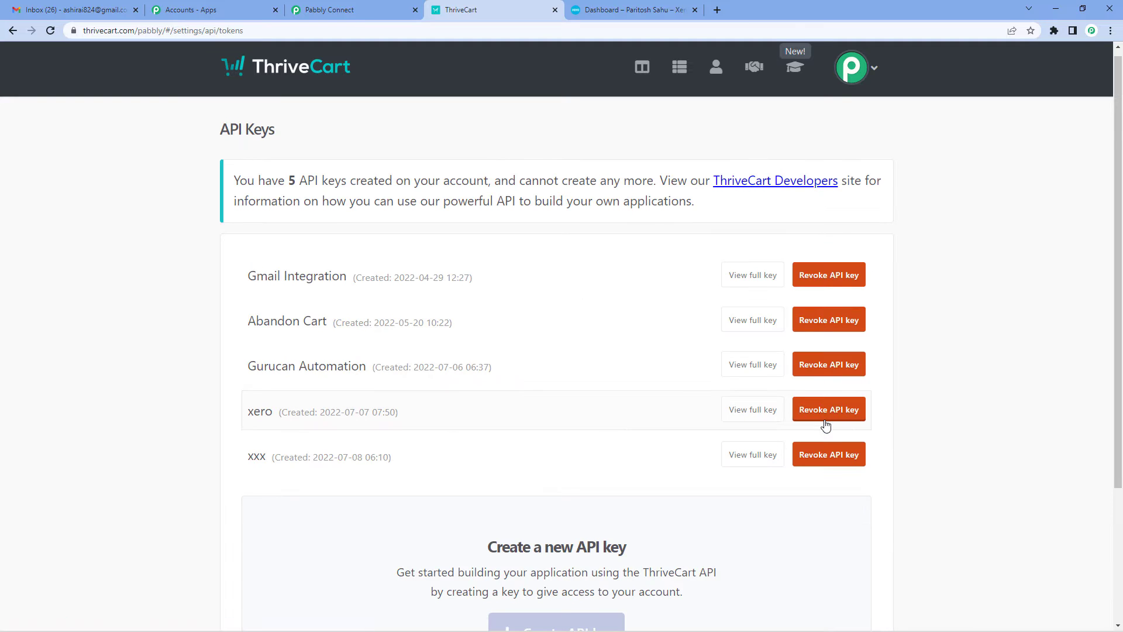
- Create a new API key named "thrivecart" and copy the generated key
scroll(656, 394, "down", 1)
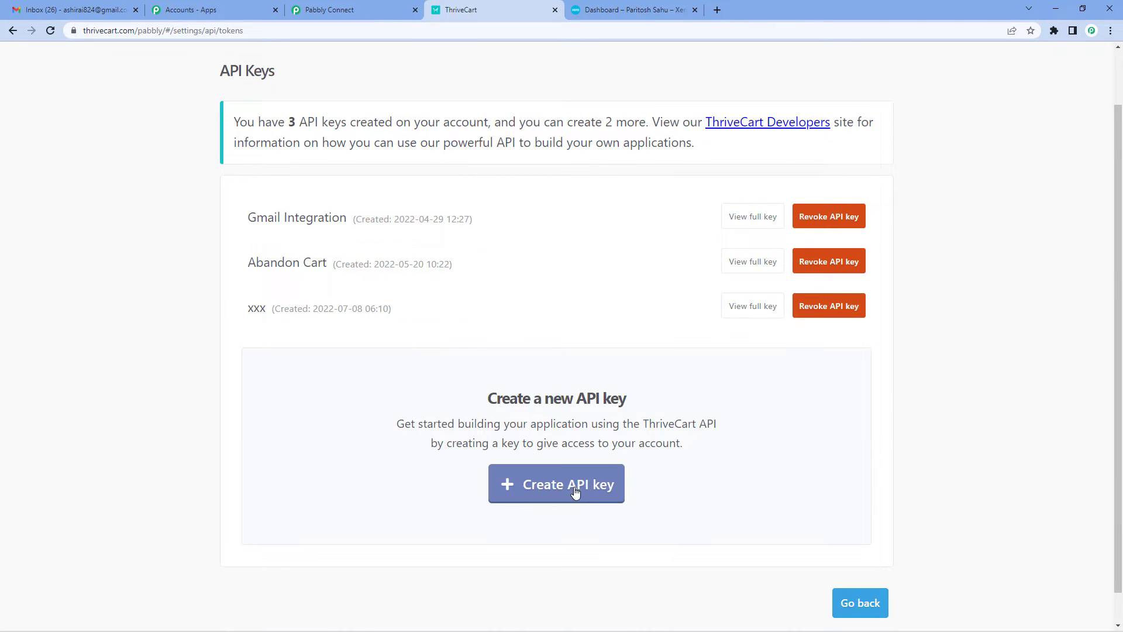
left_click(575, 492)
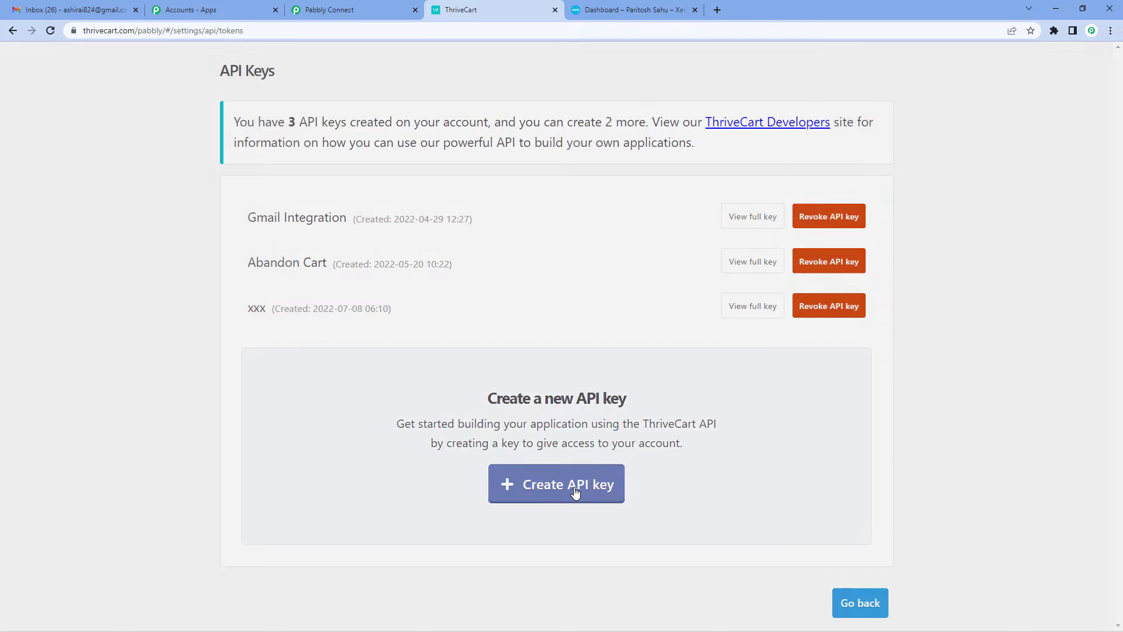
left_click(497, 381)
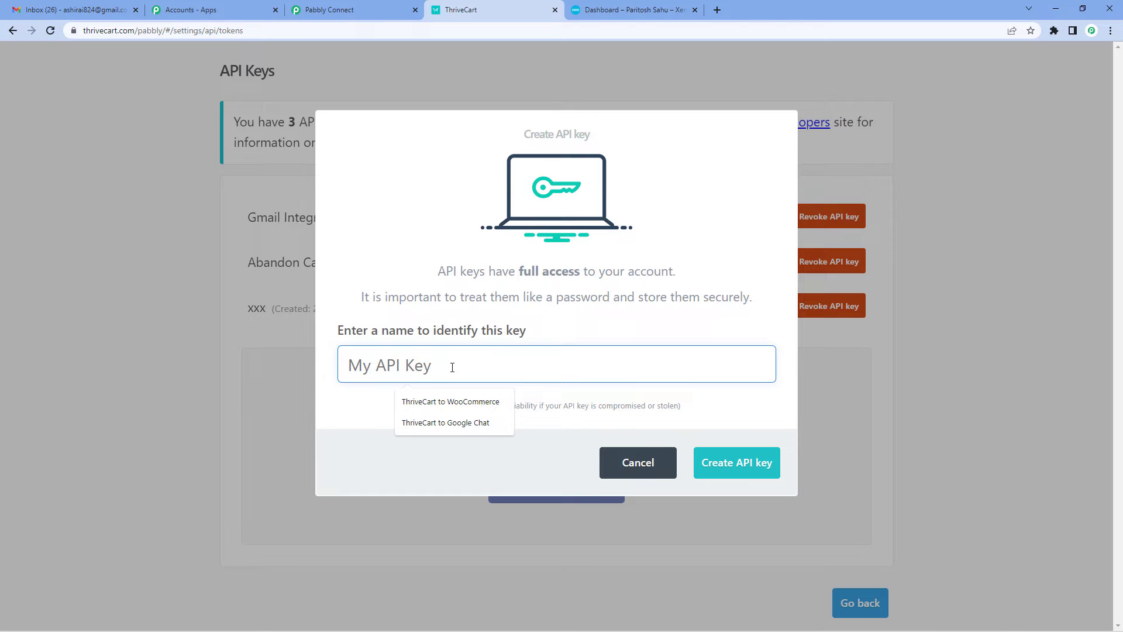
type("thrive")
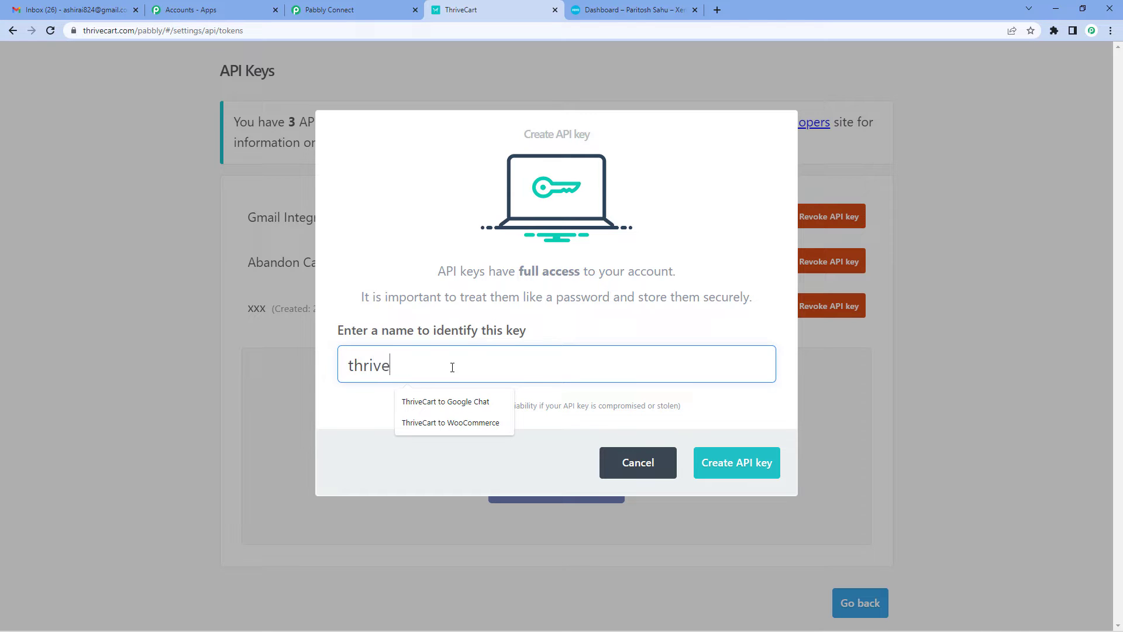
type("cart")
left_click(735, 475)
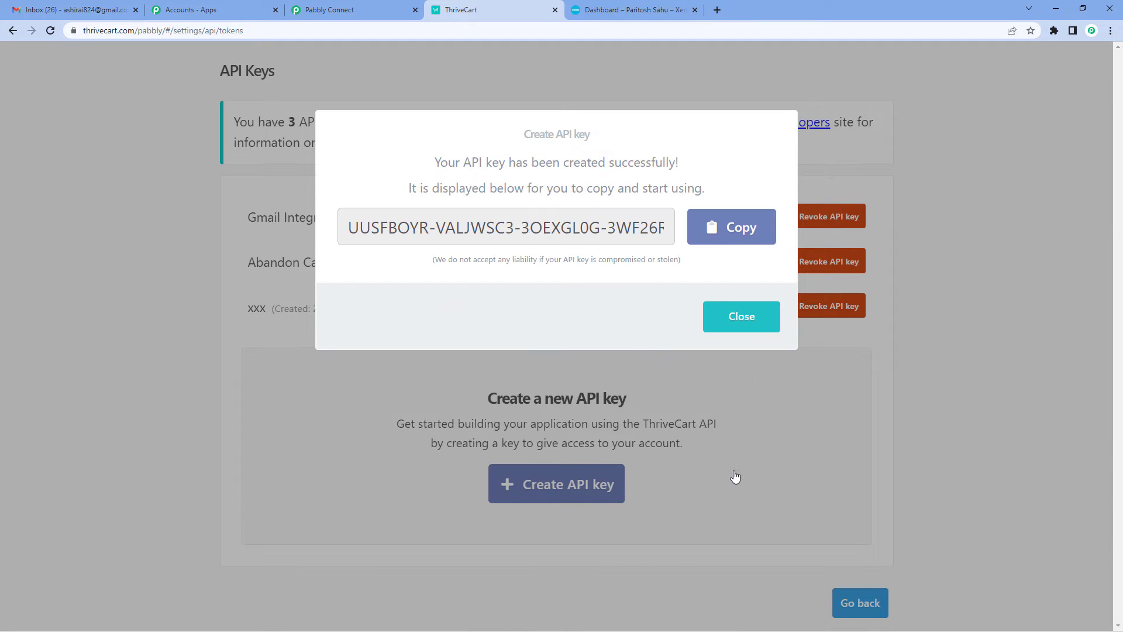
left_click(717, 240)
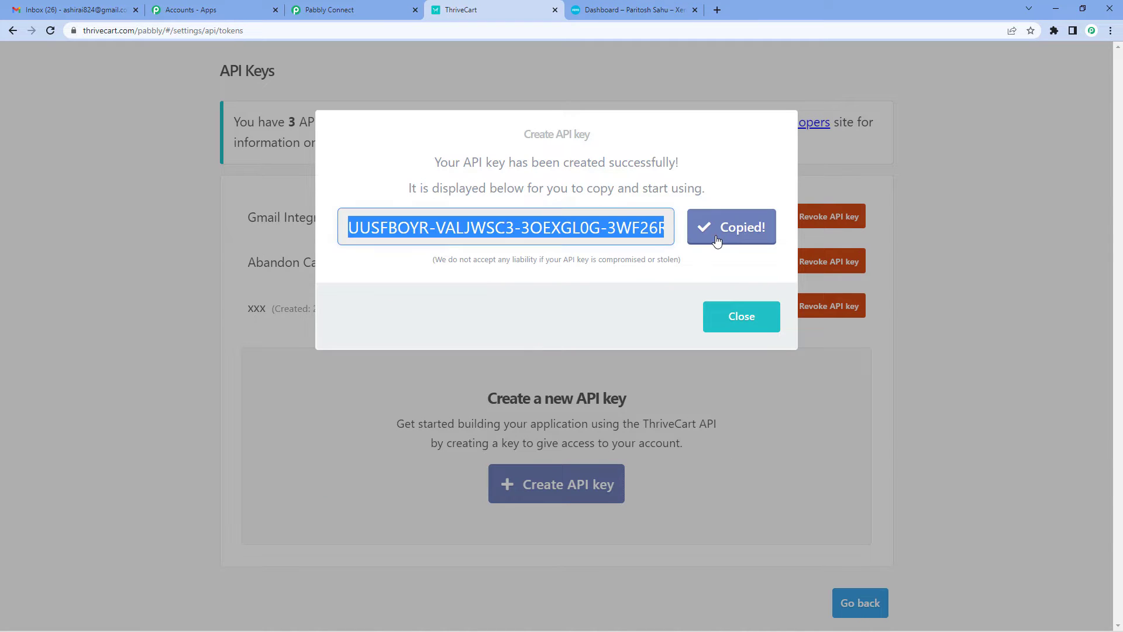
- Switch back to Pabbly Connect, paste the API key as the ThriveCart connection's token and save the connection
left_click(382, 9)
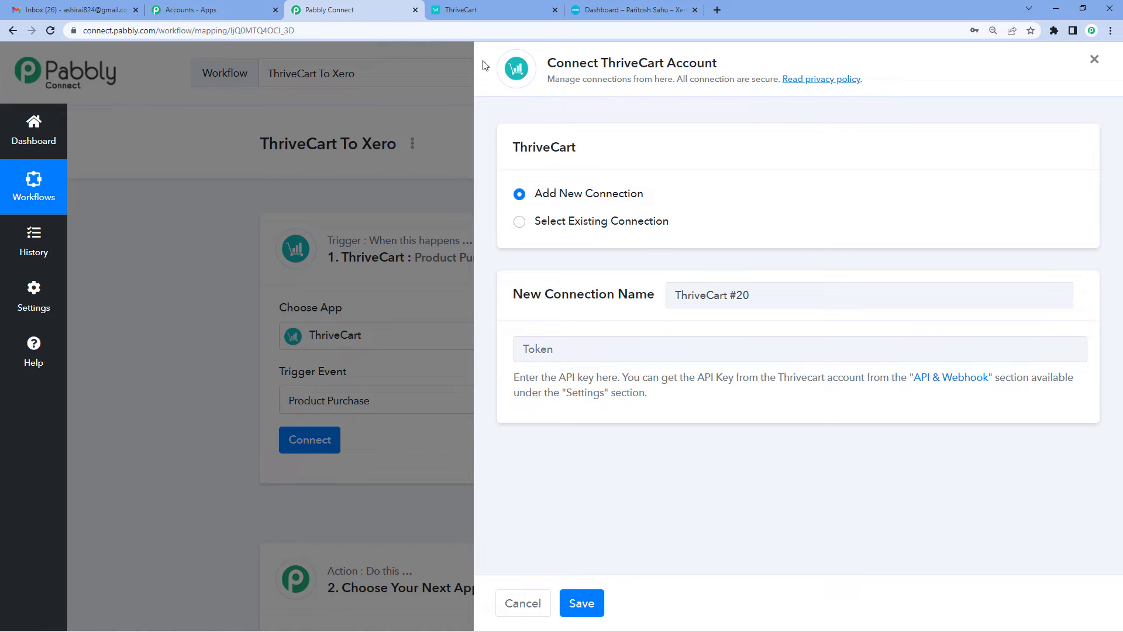
left_click(582, 351)
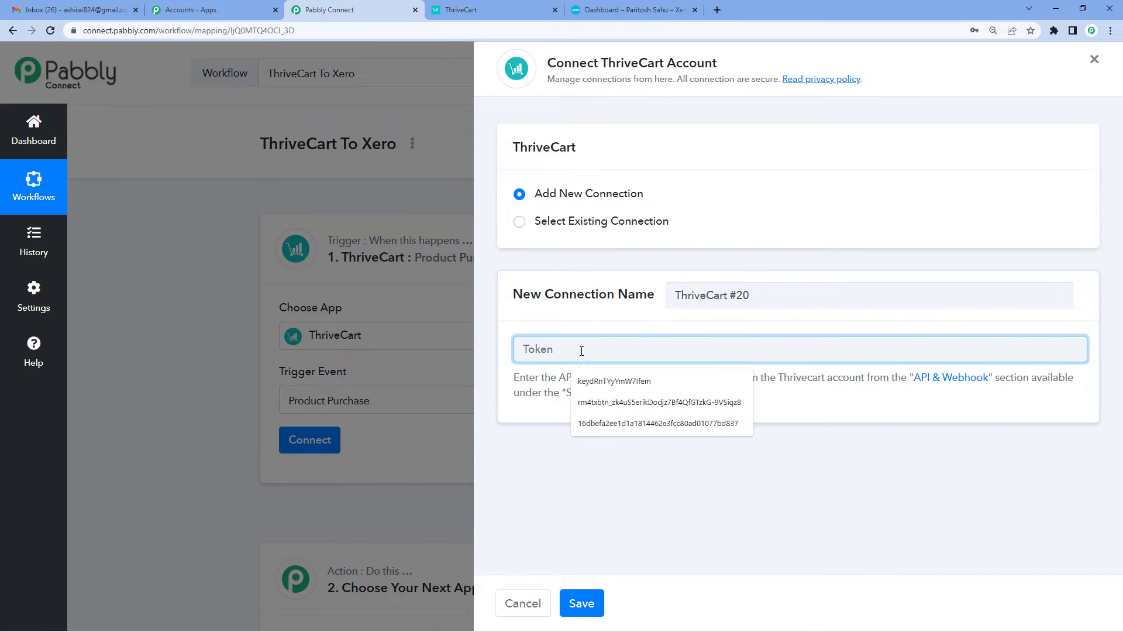
key("ctrl+v")
left_click(582, 603)
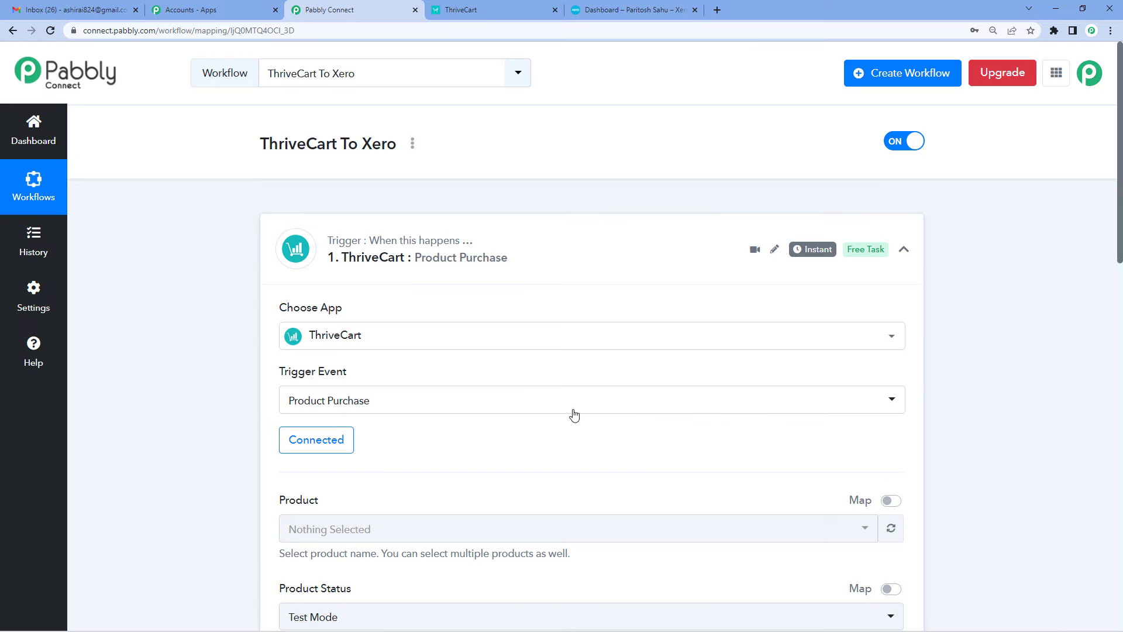
- Choose PHP for Beginners as the trigger's product, then save the trigger and send a test request
scroll(556, 404, "down", 3)
left_click(524, 343)
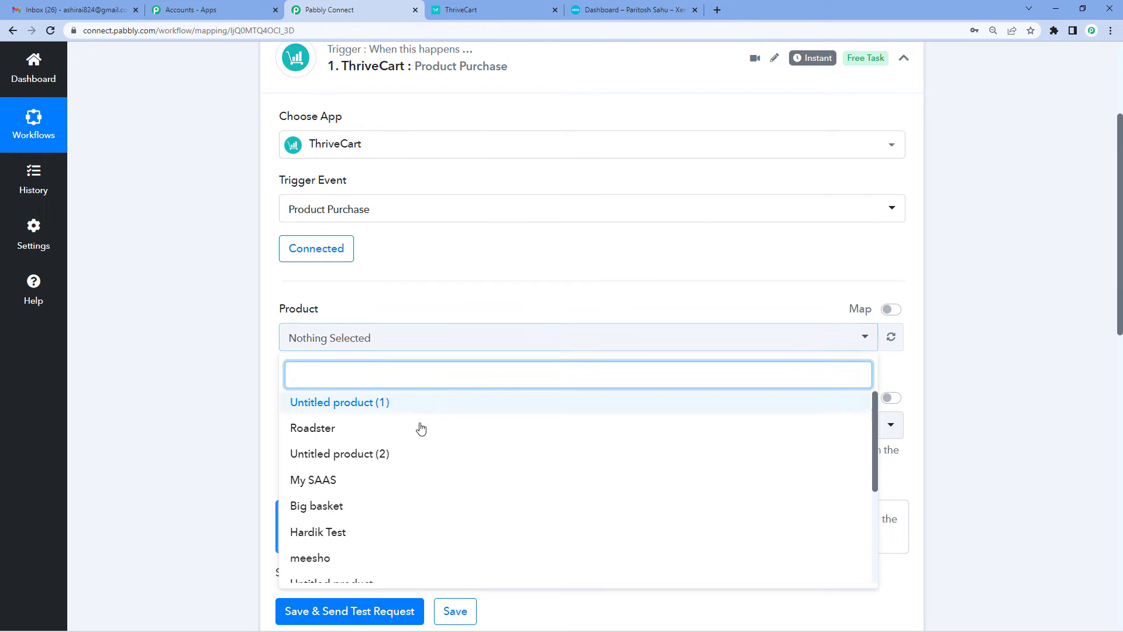
scroll(422, 429, "down", 4)
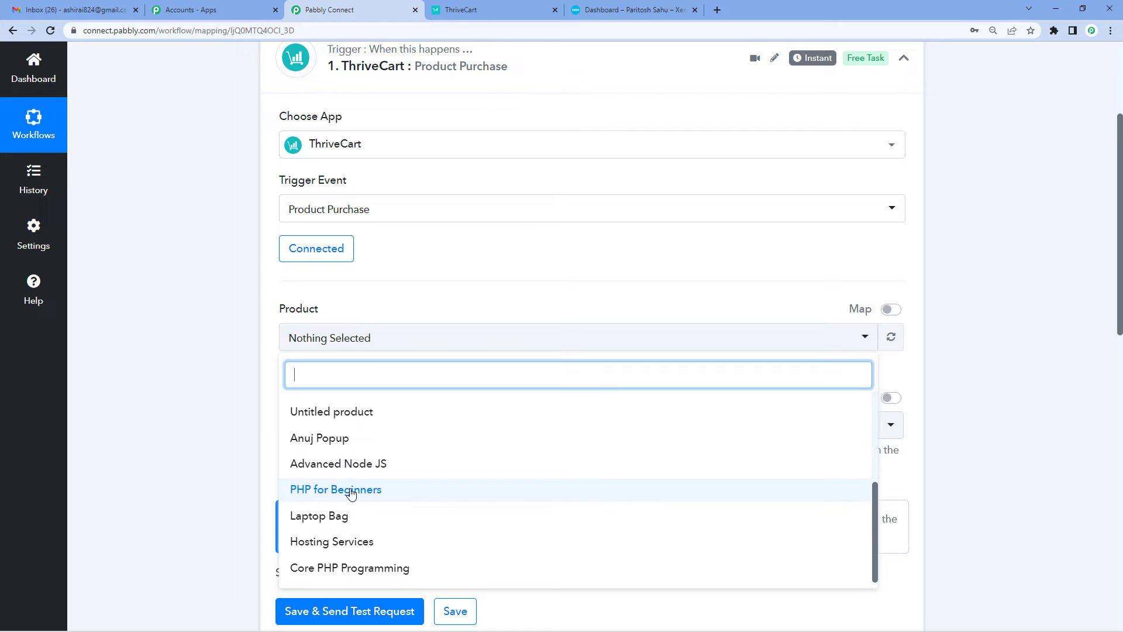
left_click(351, 493)
left_click(351, 492)
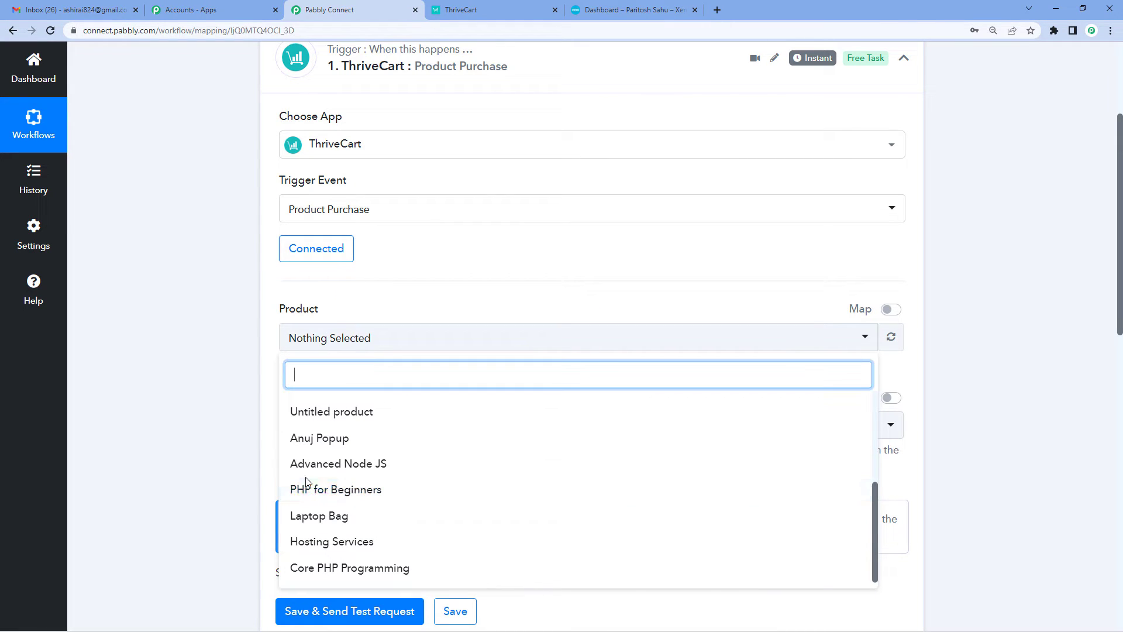
left_click(328, 491)
scroll(183, 365, "down", 2)
left_click(182, 362)
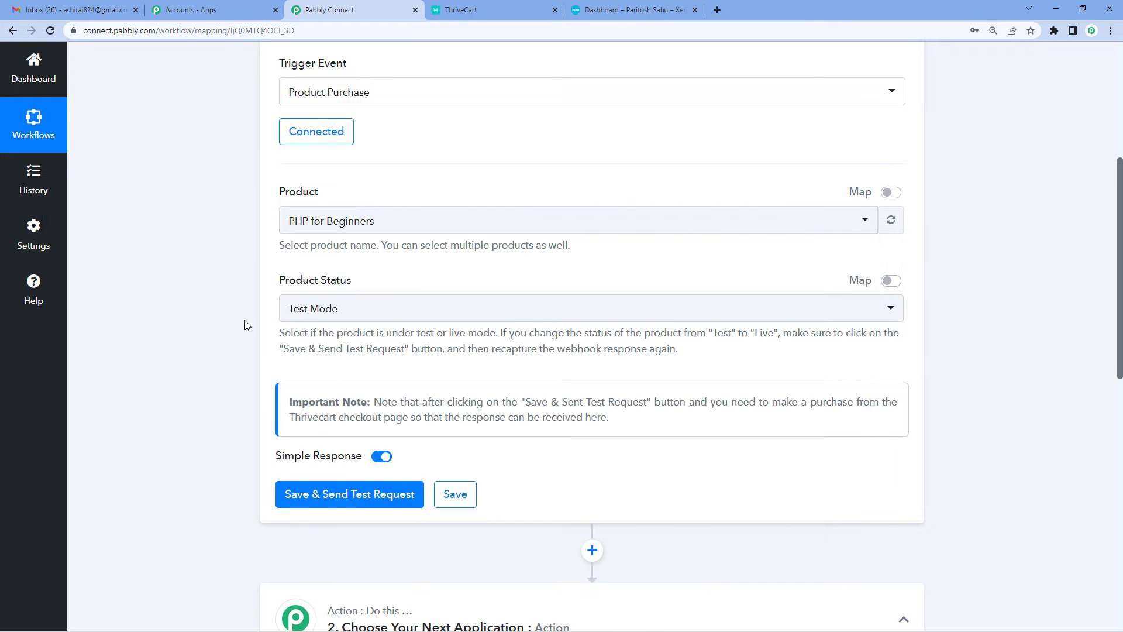
scroll(297, 292, "down", 2)
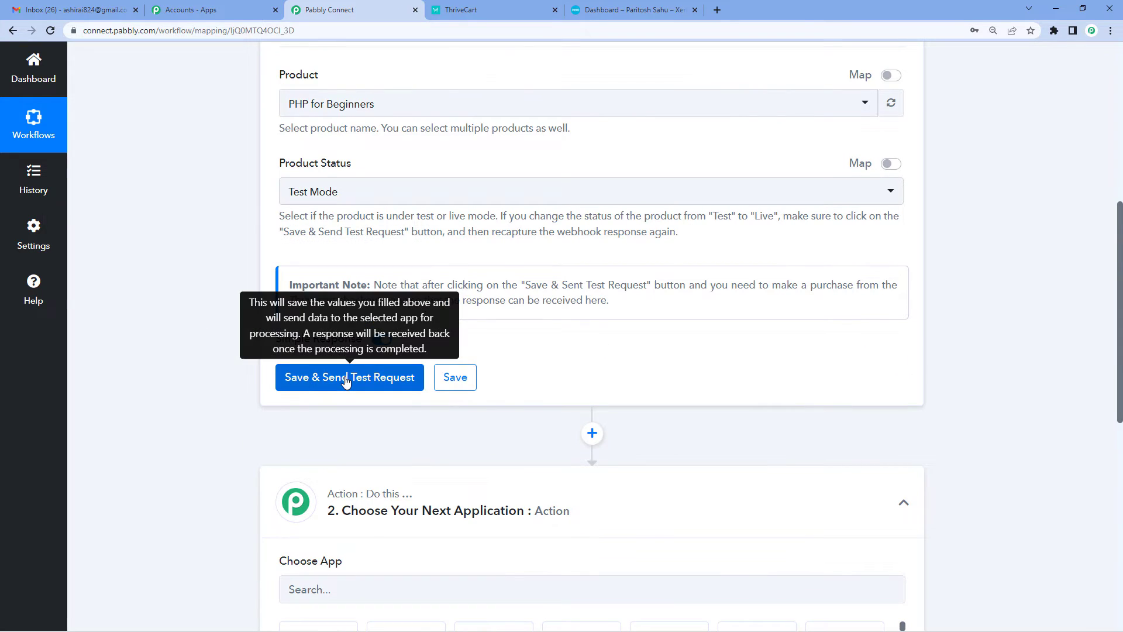
left_click(346, 381)
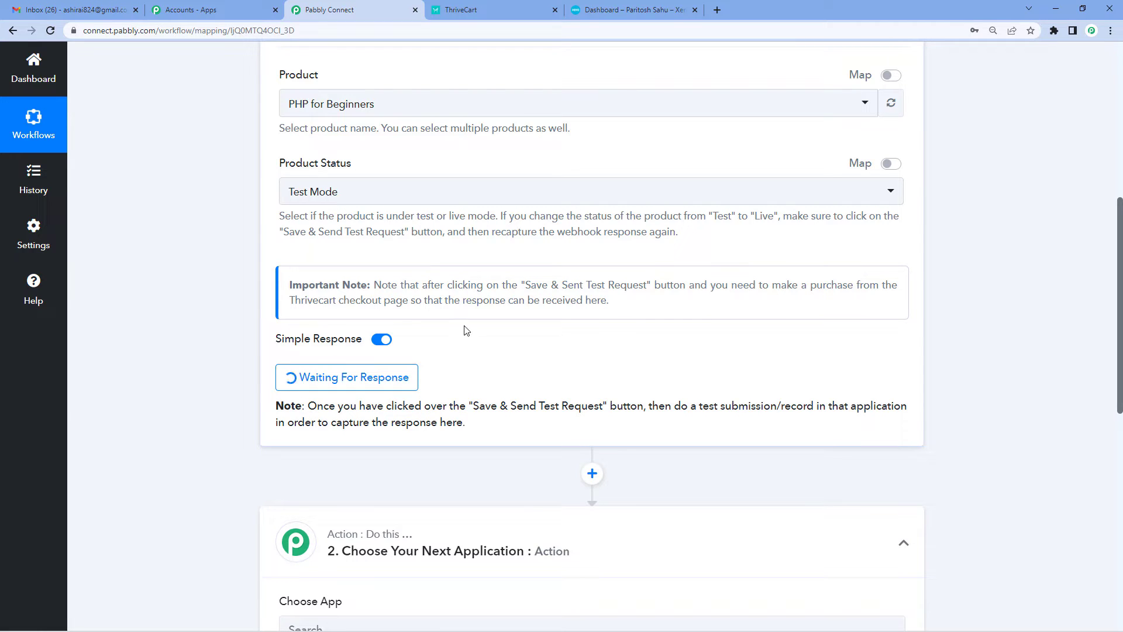
- Switch to ThriveCart, dismiss the created API key and open the checkout page of the PHP for Beginners product
left_click(465, 13)
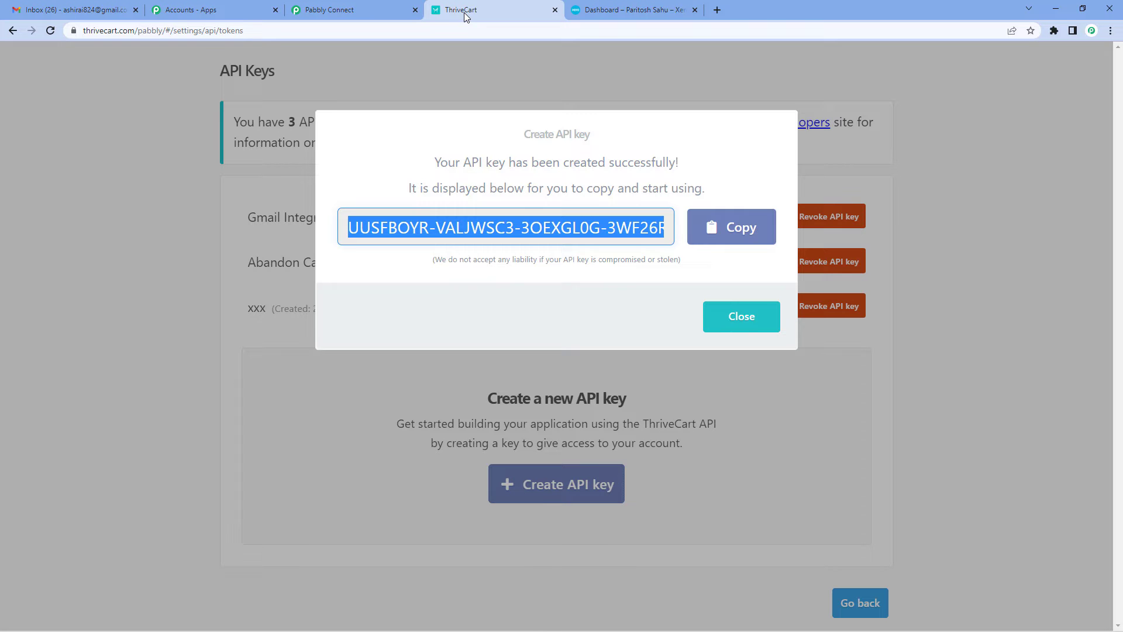
left_click(741, 317)
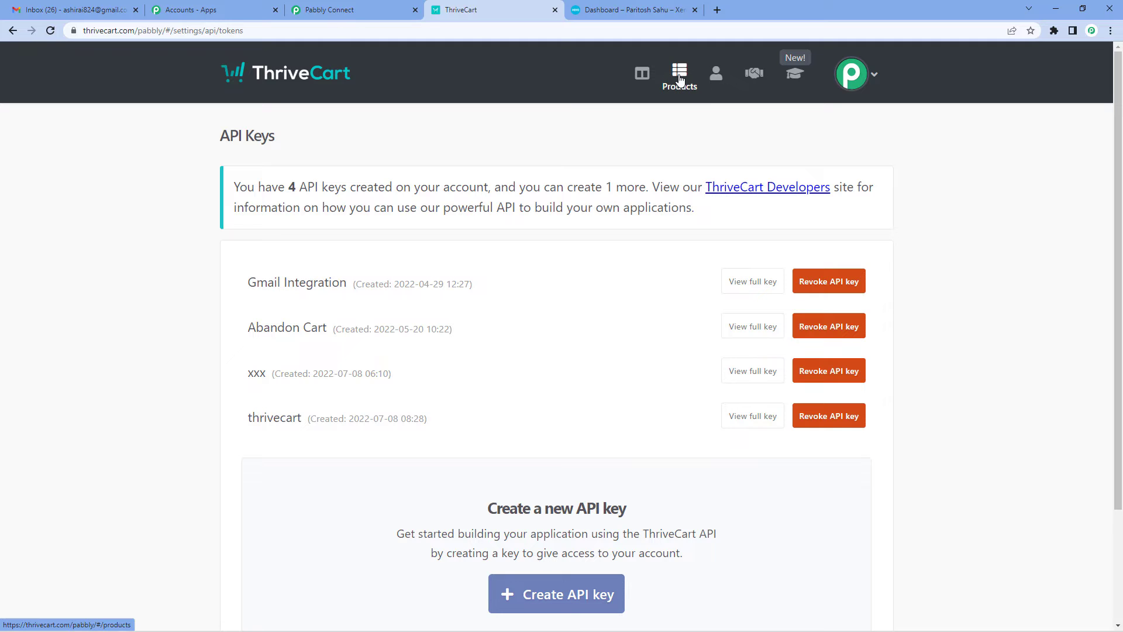
left_click(680, 79)
scroll(684, 228, "down", 10)
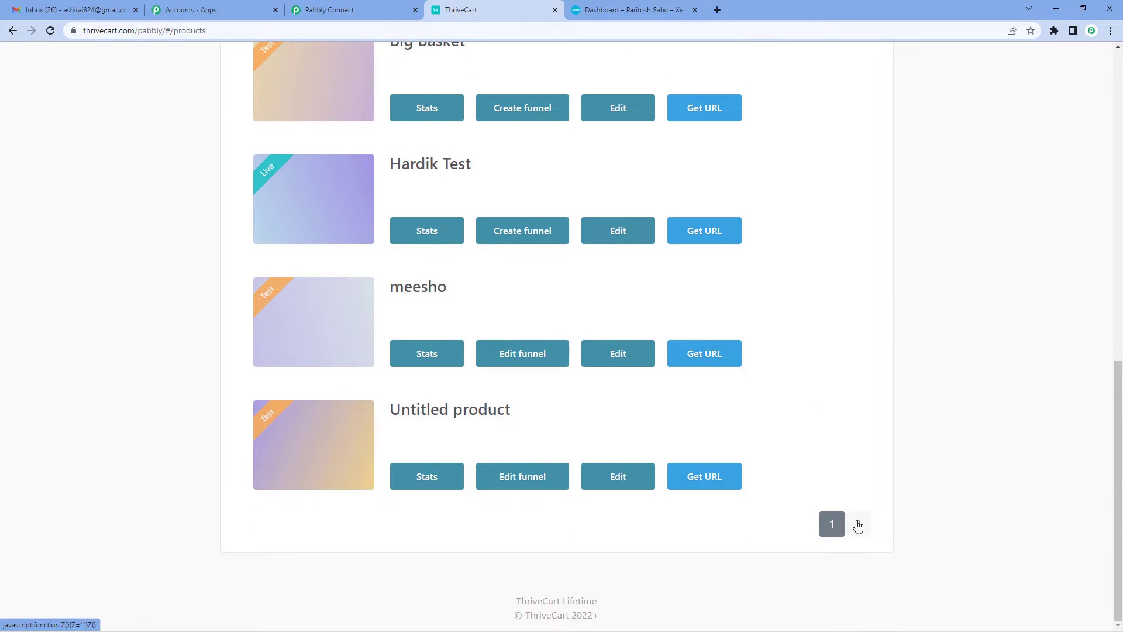
left_click(858, 523)
scroll(647, 331, "up", 5)
scroll(647, 331, "down", 2)
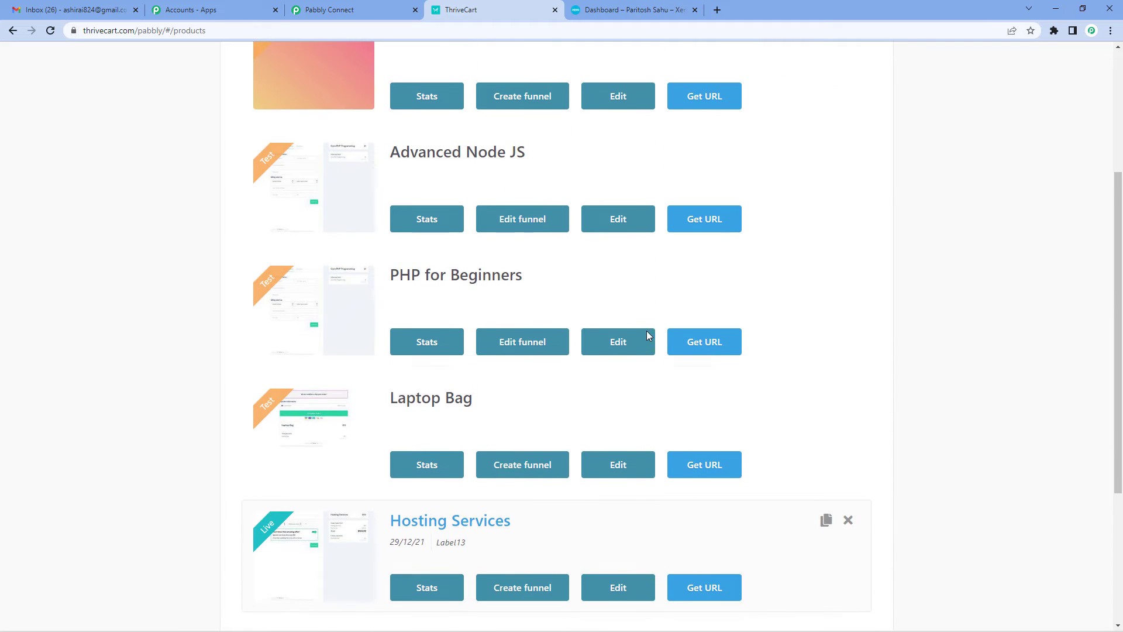
left_click(712, 351)
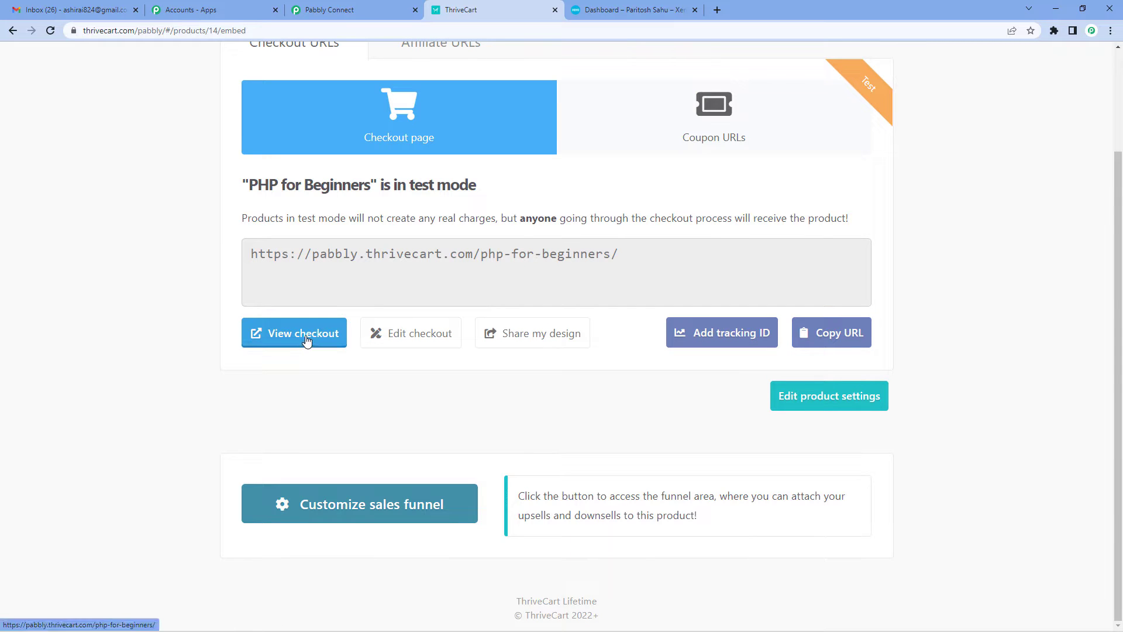
left_click(307, 340)
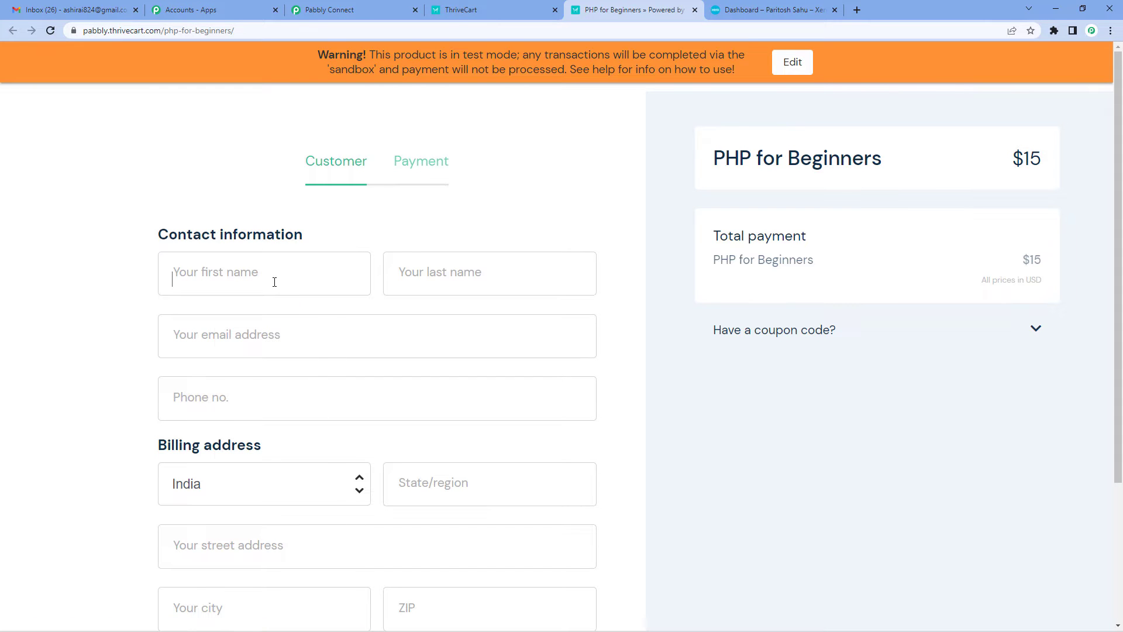
- Fill in the customer's name, email, phone number and billing address, and continue to payment
left_click(275, 282)
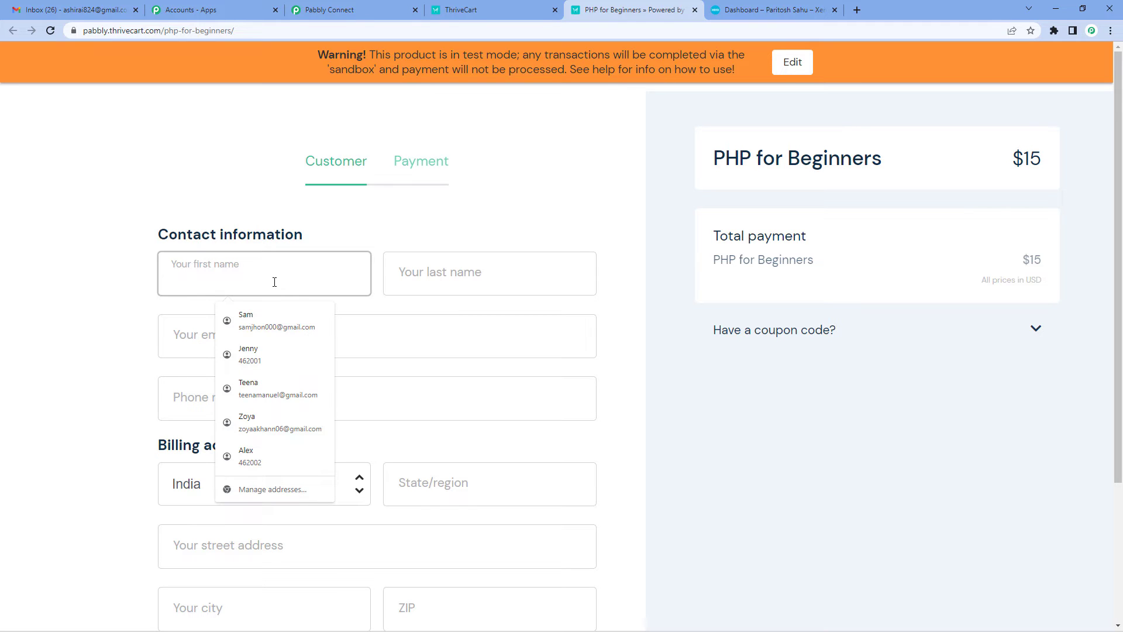
type("Anusha")
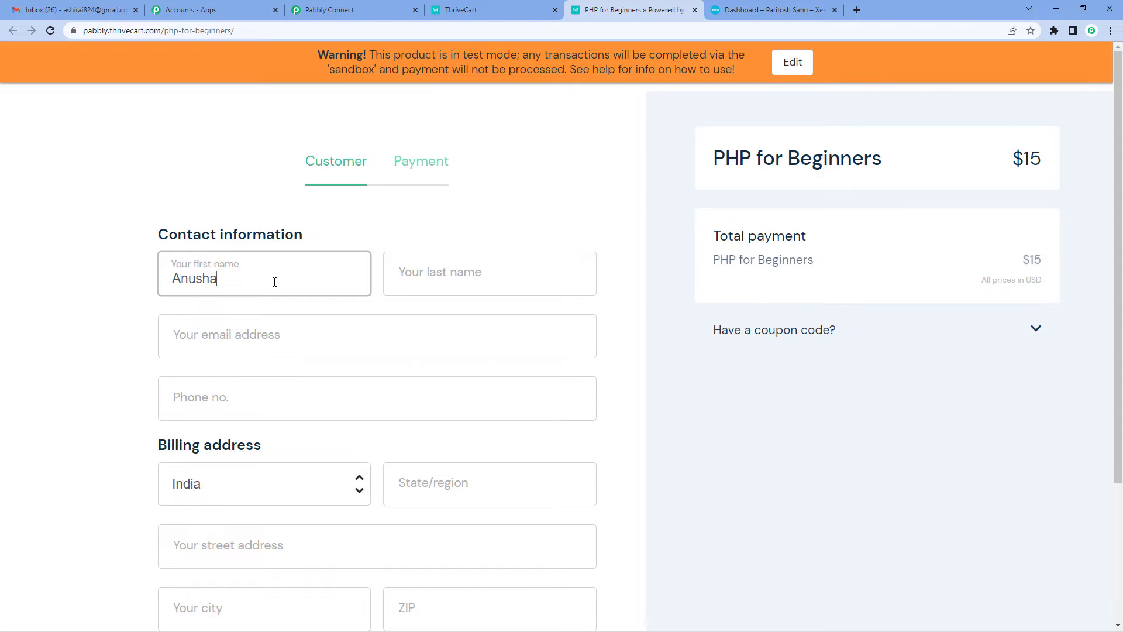
key("Tab")
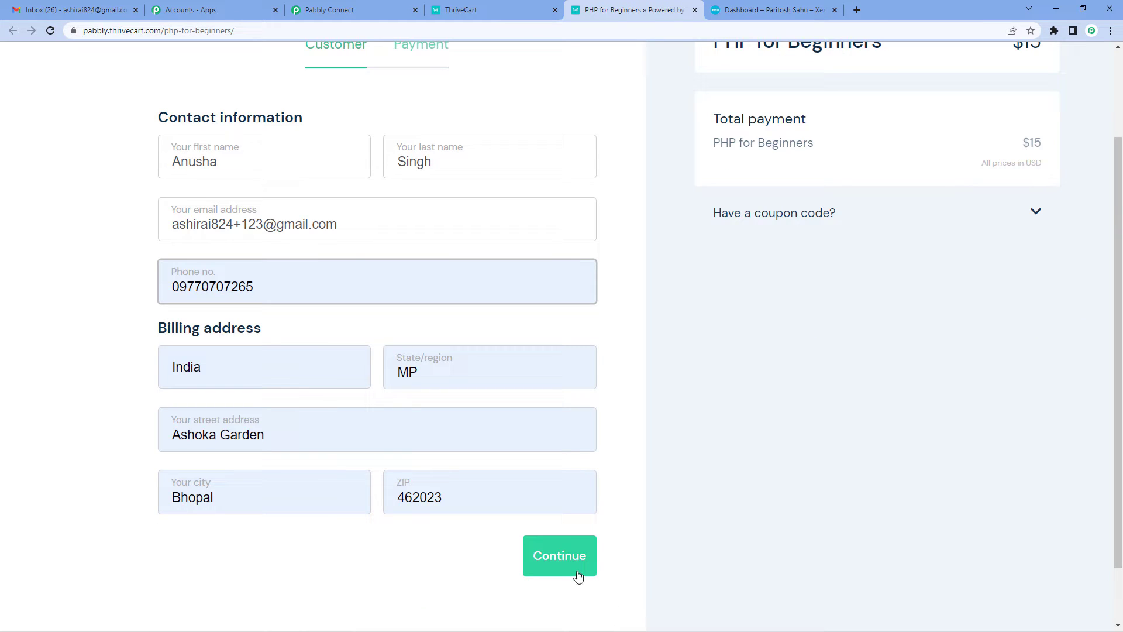
left_click(559, 556)
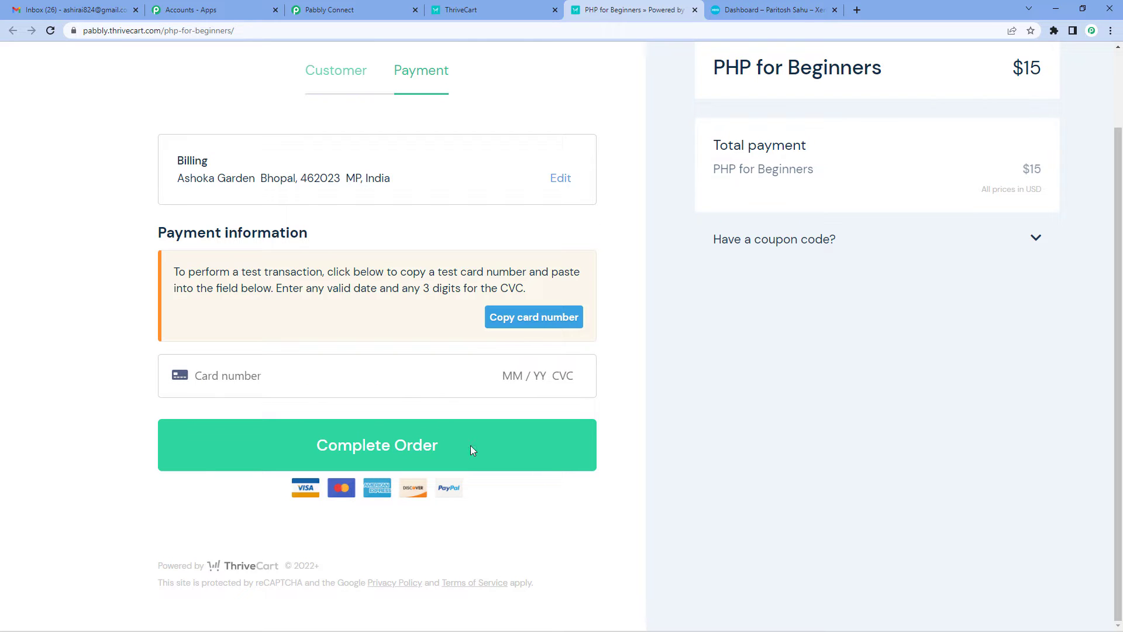
- Copy the test card number into the payment form, enter its expiry date and CVC, complete the order and decline the upsell offer
left_click(523, 327)
left_click(253, 375)
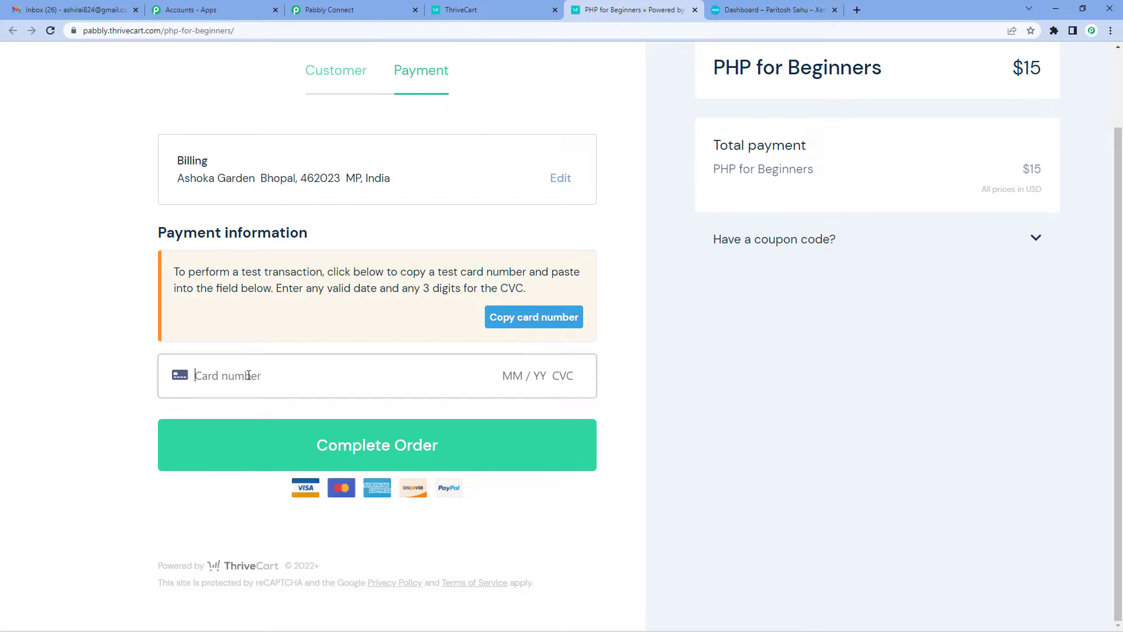
key("ctrl+v")
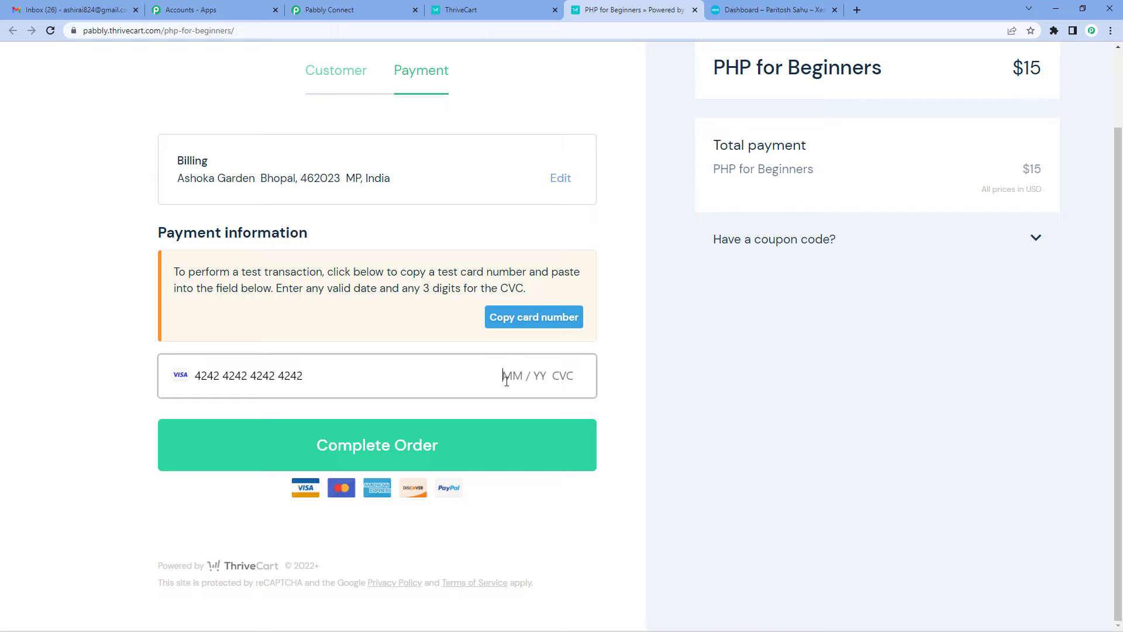
type("12 / 25 ")
type("123")
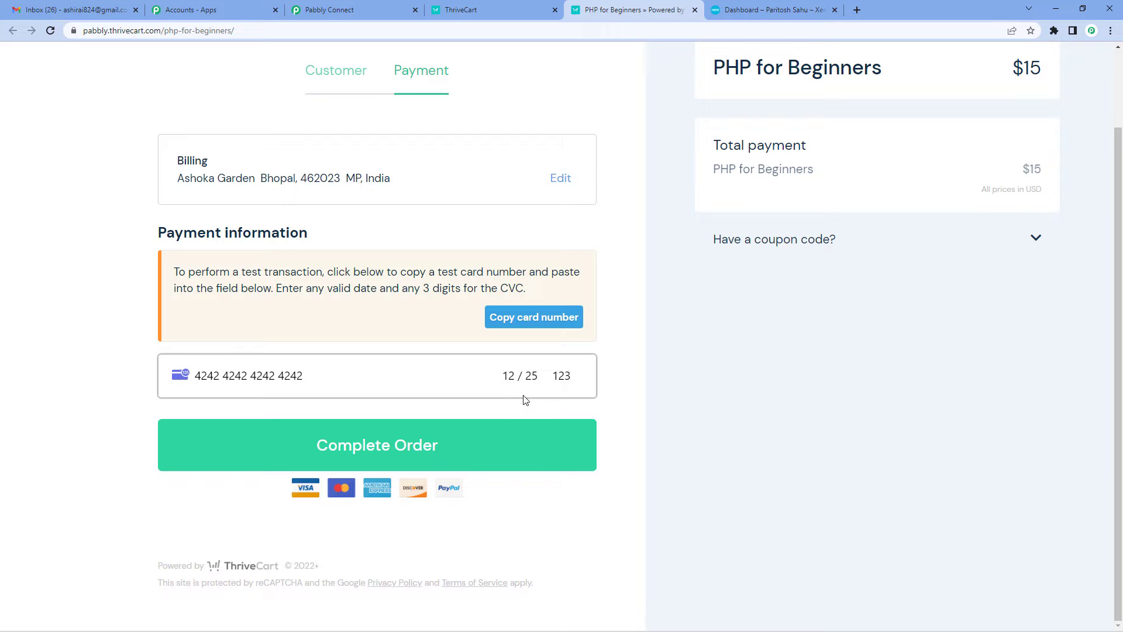
left_click(492, 442)
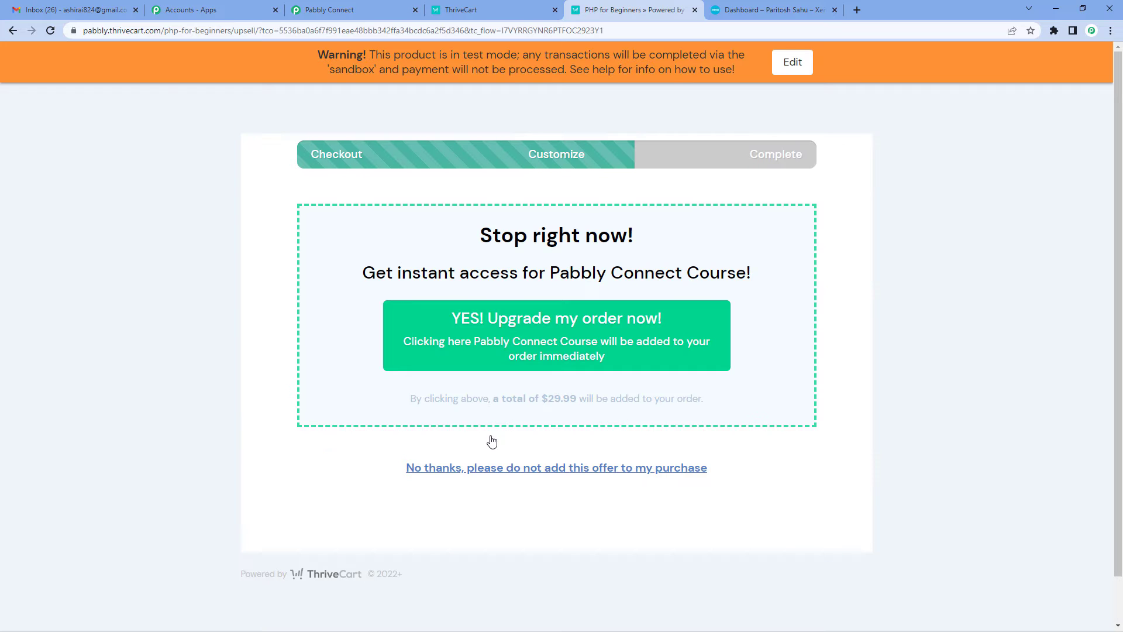
left_click(529, 471)
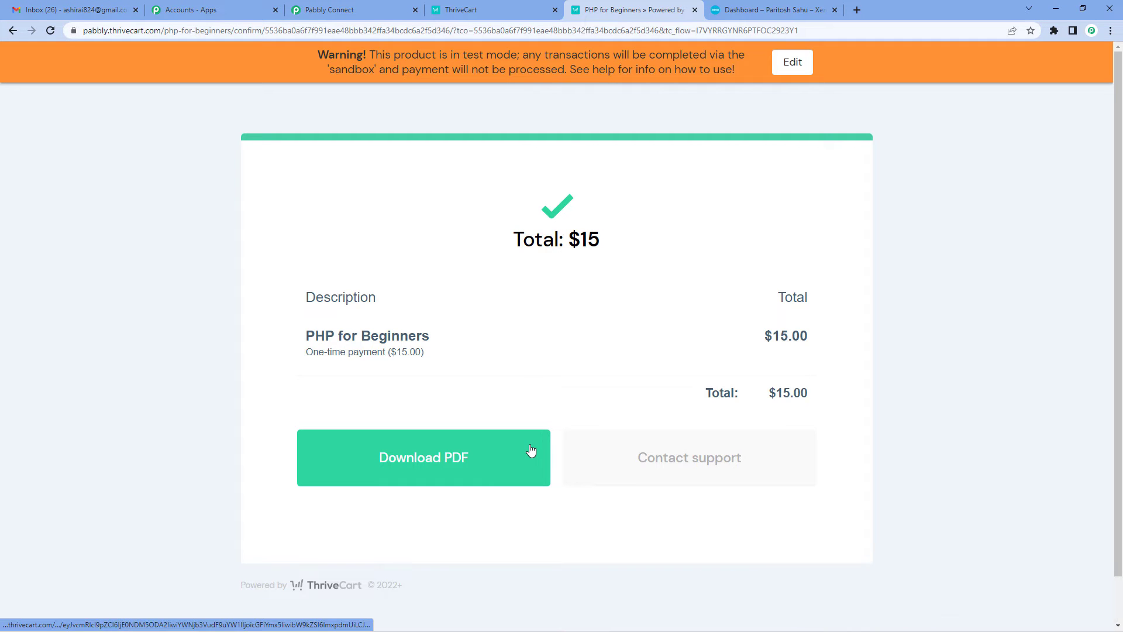
scroll(561, 406, "down", 1)
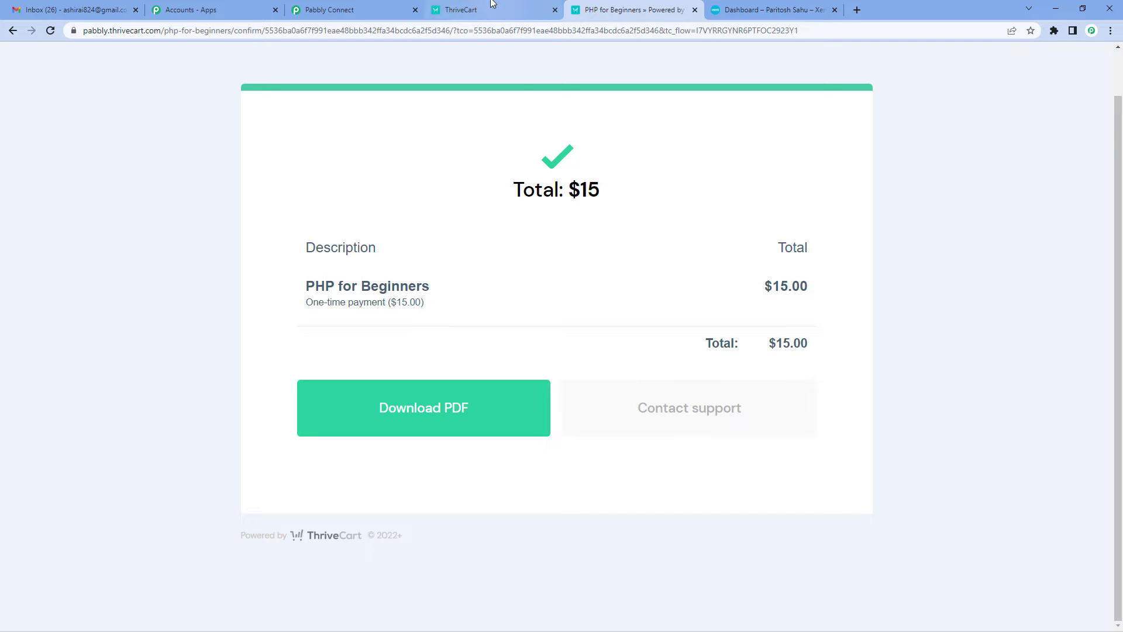
- Switch back to Pabbly Connect and examine the product name and customer name, address, contact number and email in the captured response
left_click(368, 8)
scroll(507, 275, "down", 1)
scroll(507, 274, "down", 4)
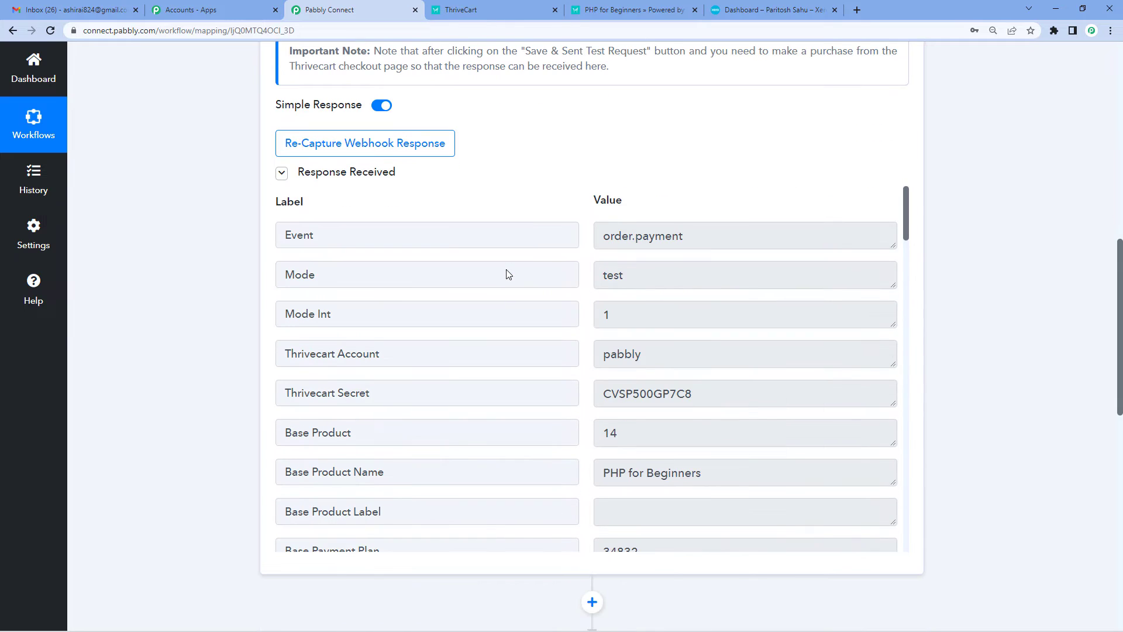
scroll(675, 315, "down", 2)
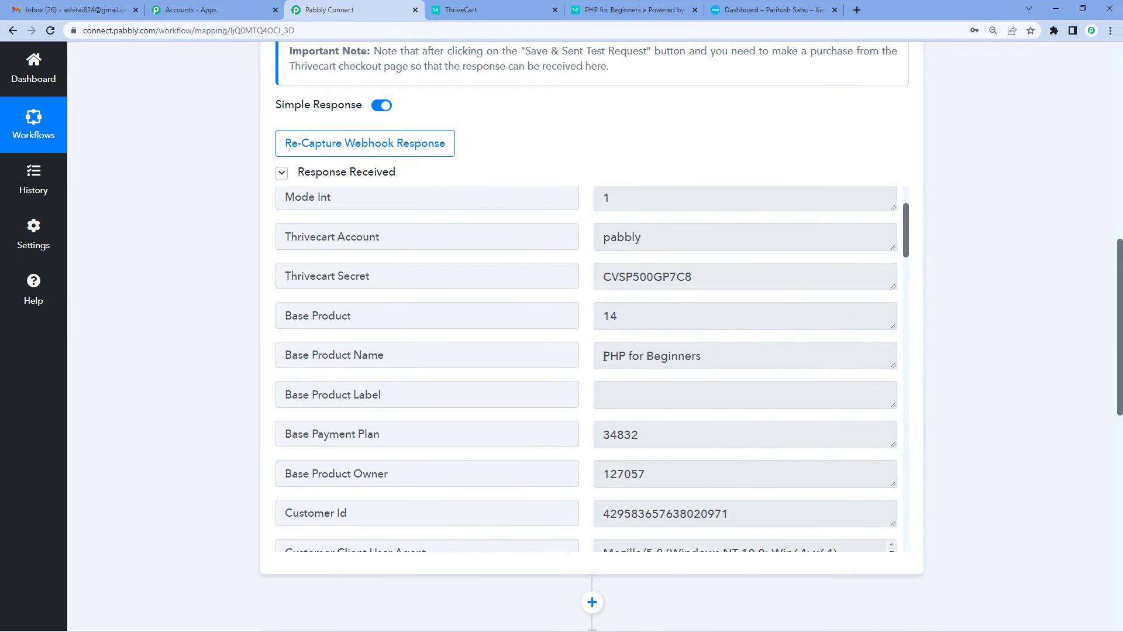
left_click_drag(605, 356, 721, 355)
scroll(720, 355, "down", 5)
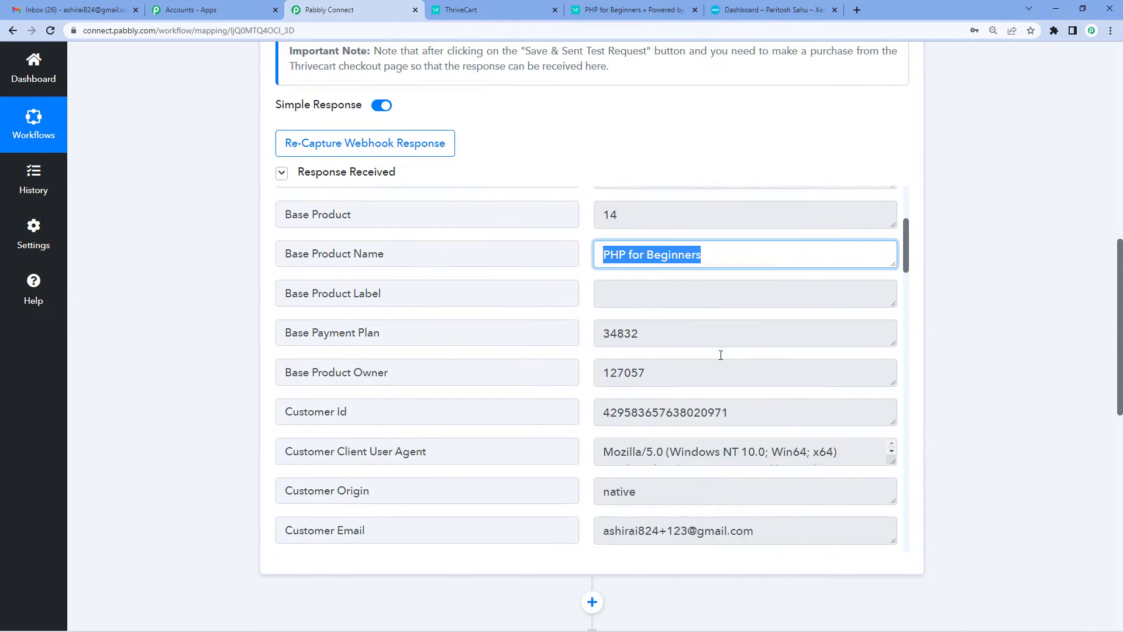
scroll(621, 408, "down", 3)
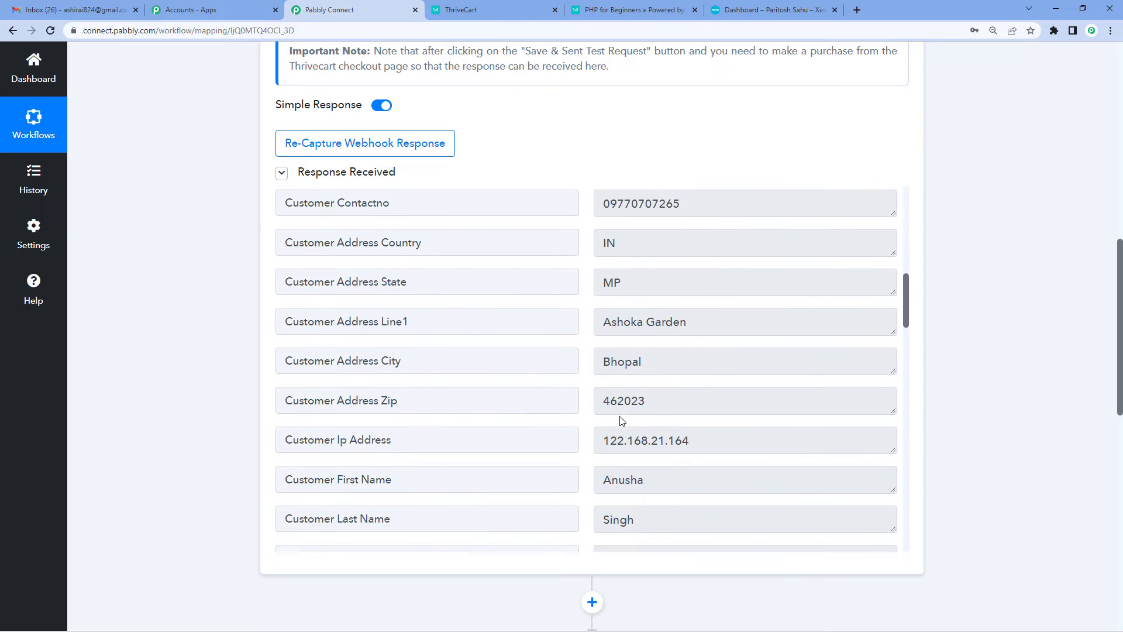
scroll(613, 402, "down", 2)
left_click_drag(644, 364, 694, 434)
left_click(595, 406)
scroll(660, 432, "up", 1)
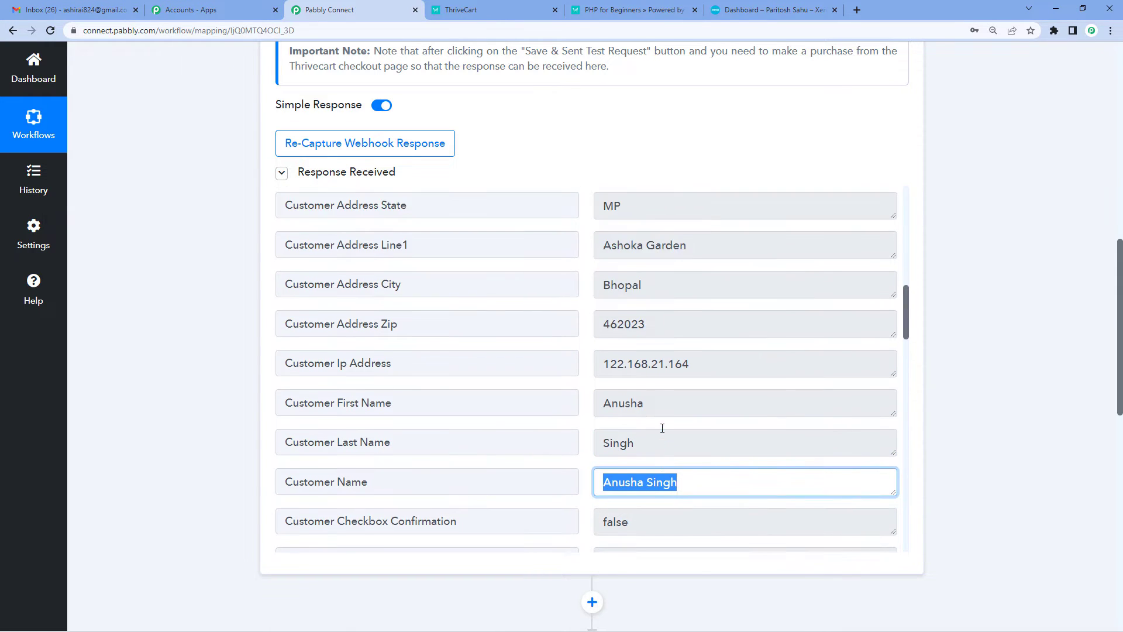
left_click(609, 266)
left_click_drag(603, 263, 686, 263)
scroll(622, 363, "up", 2)
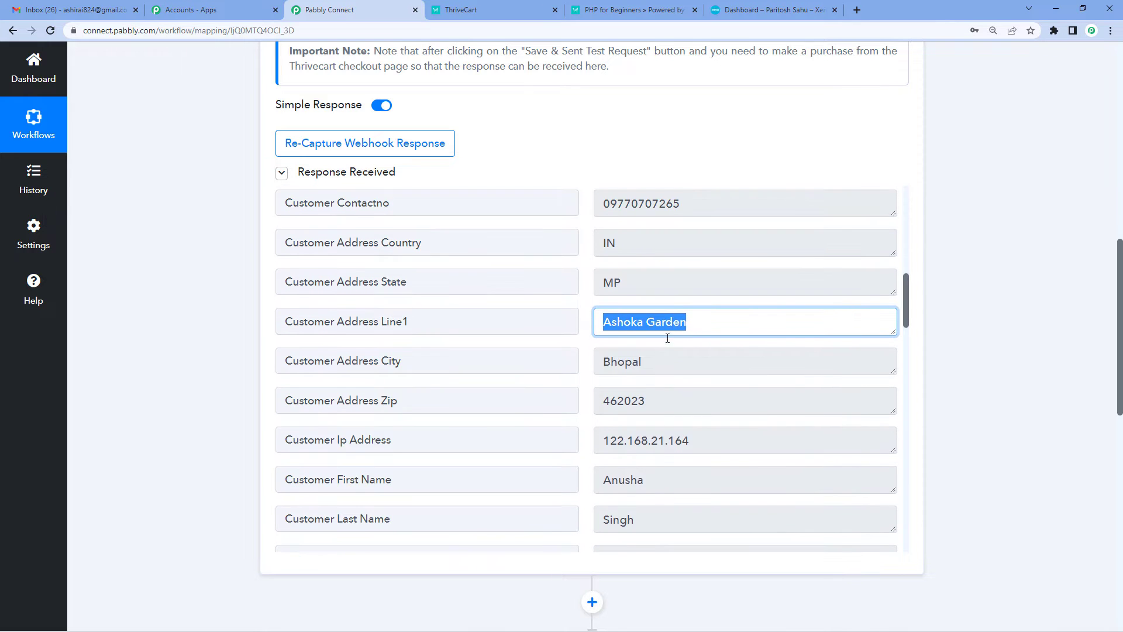
scroll(622, 366, "up", 2)
left_click_drag(603, 320, 707, 313)
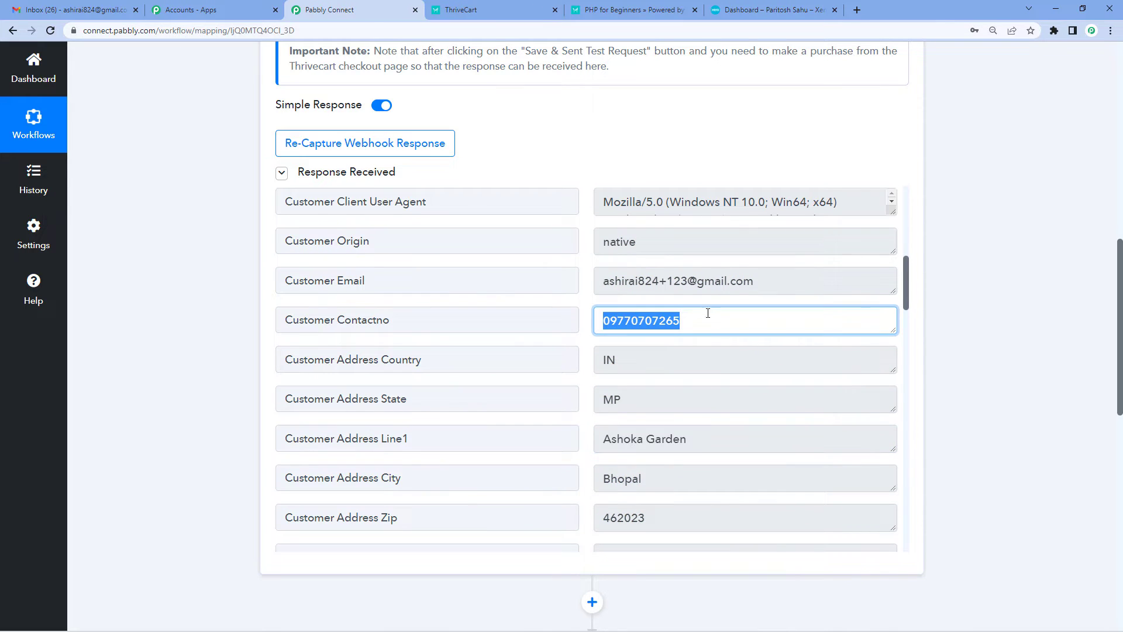
triple_click(609, 286)
left_click(740, 360)
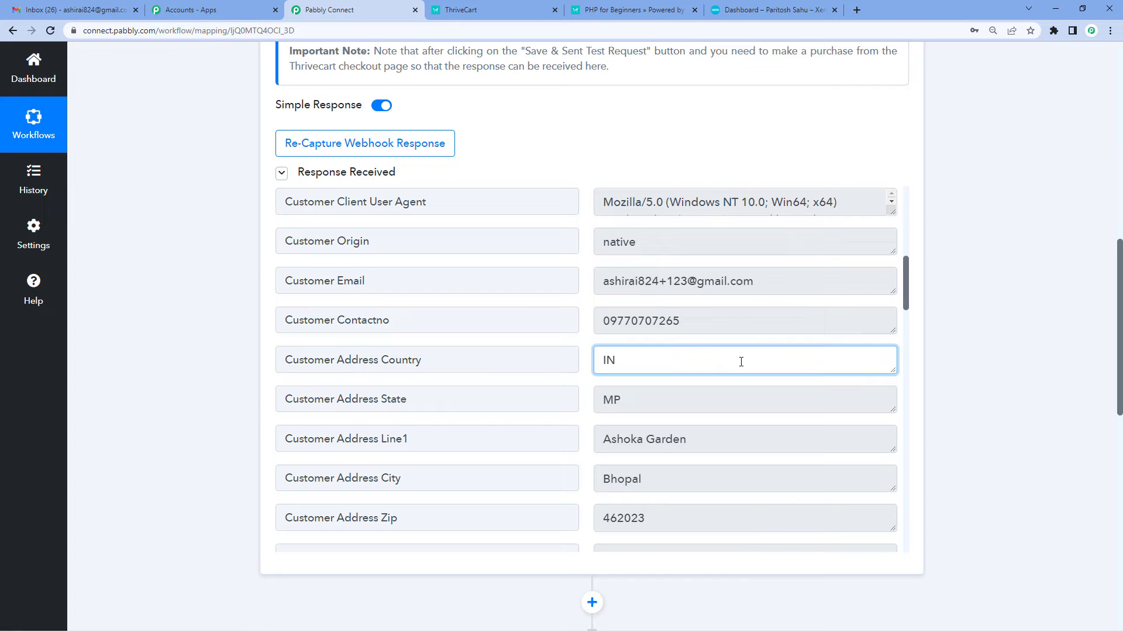
scroll(741, 362, "up", 4)
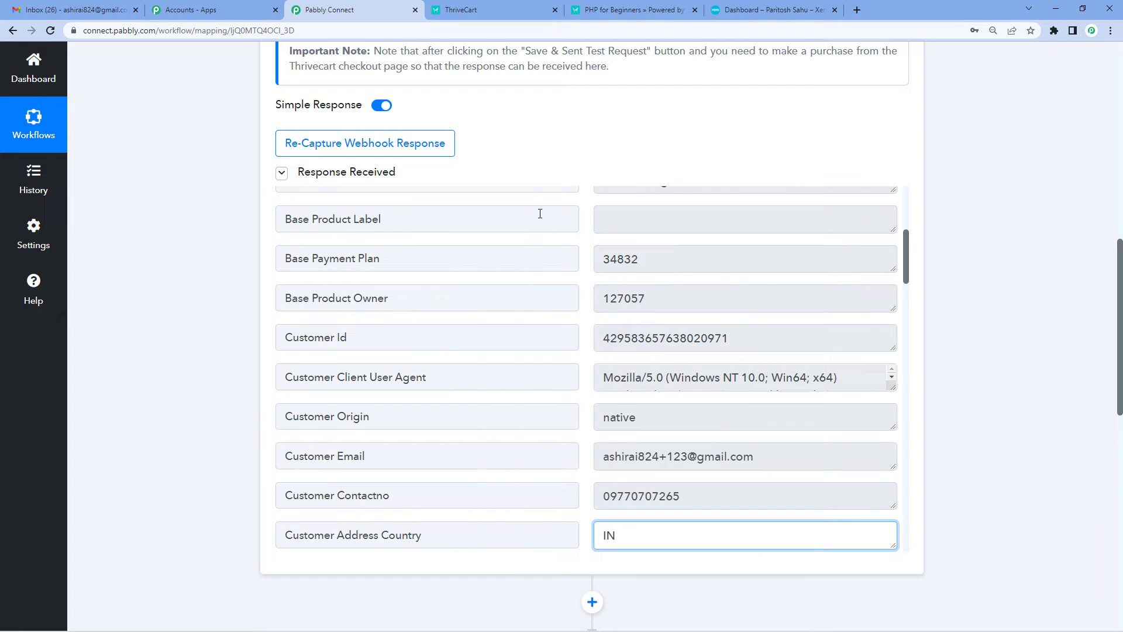
- Add an action step directly after the ThriveCart trigger and choose Date/Time Formatter as its app
scroll(218, 345, "down", 3)
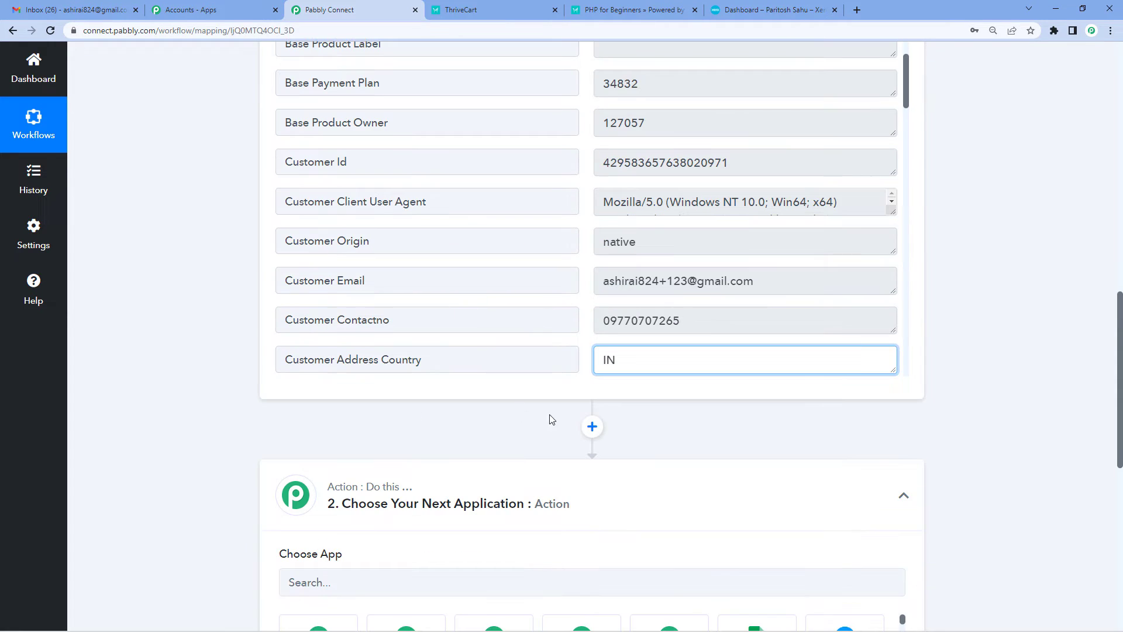
left_click(591, 428)
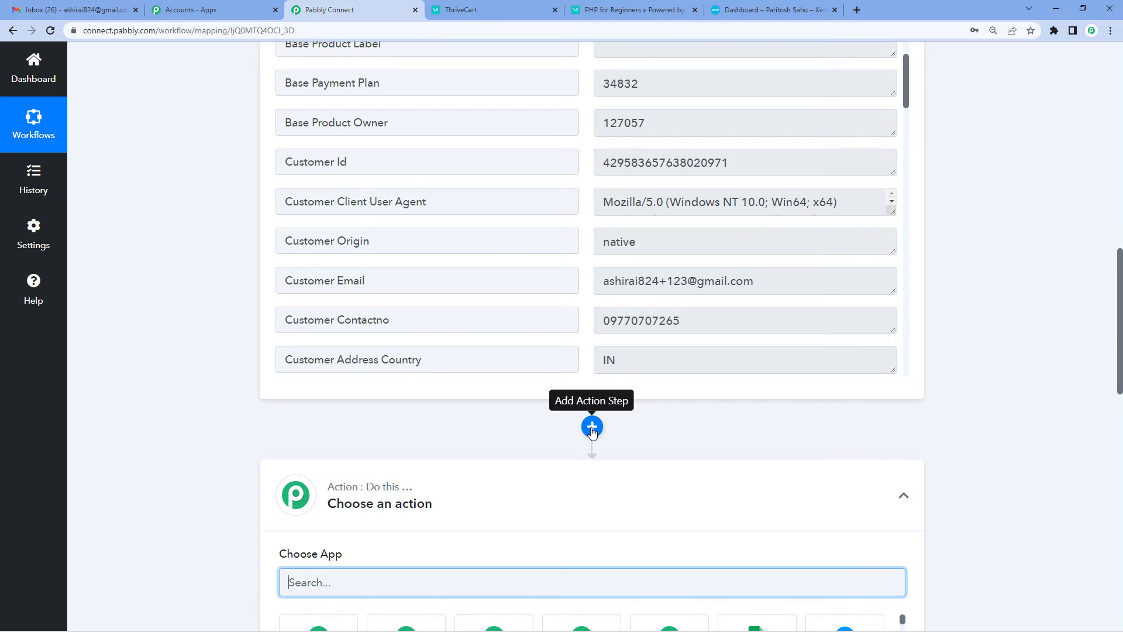
scroll(401, 522, "down", 2)
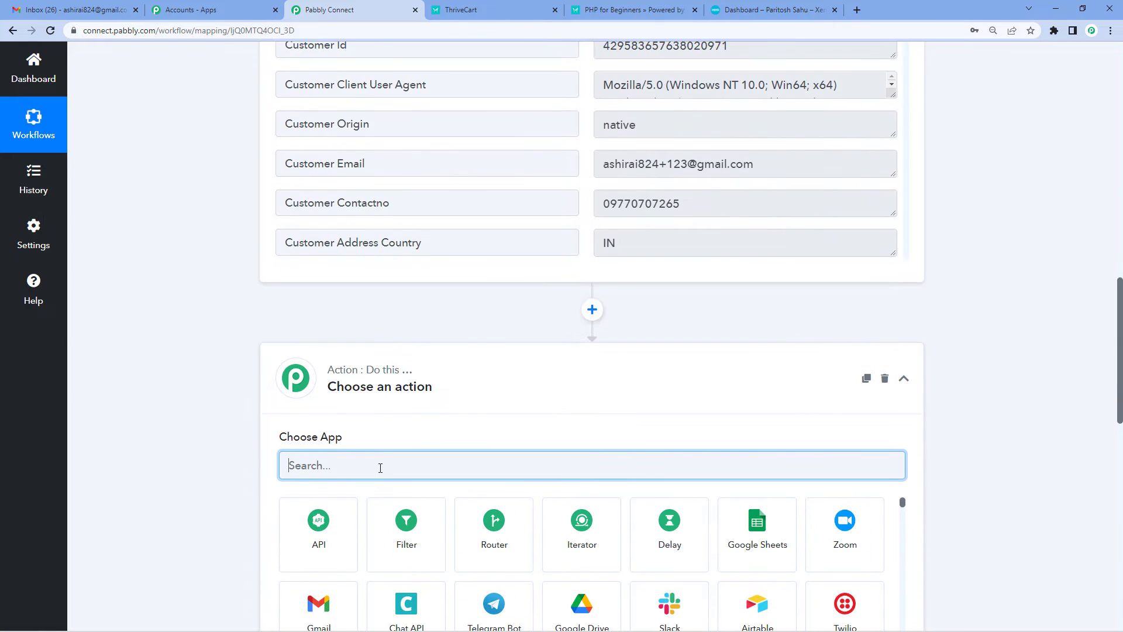
type("date")
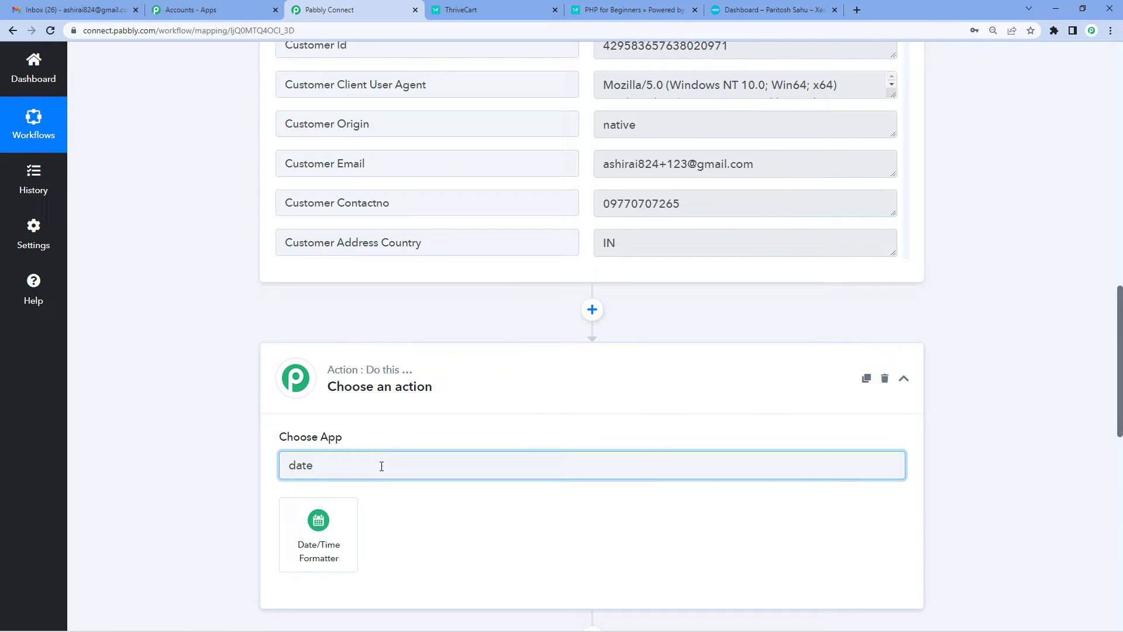
left_click(318, 535)
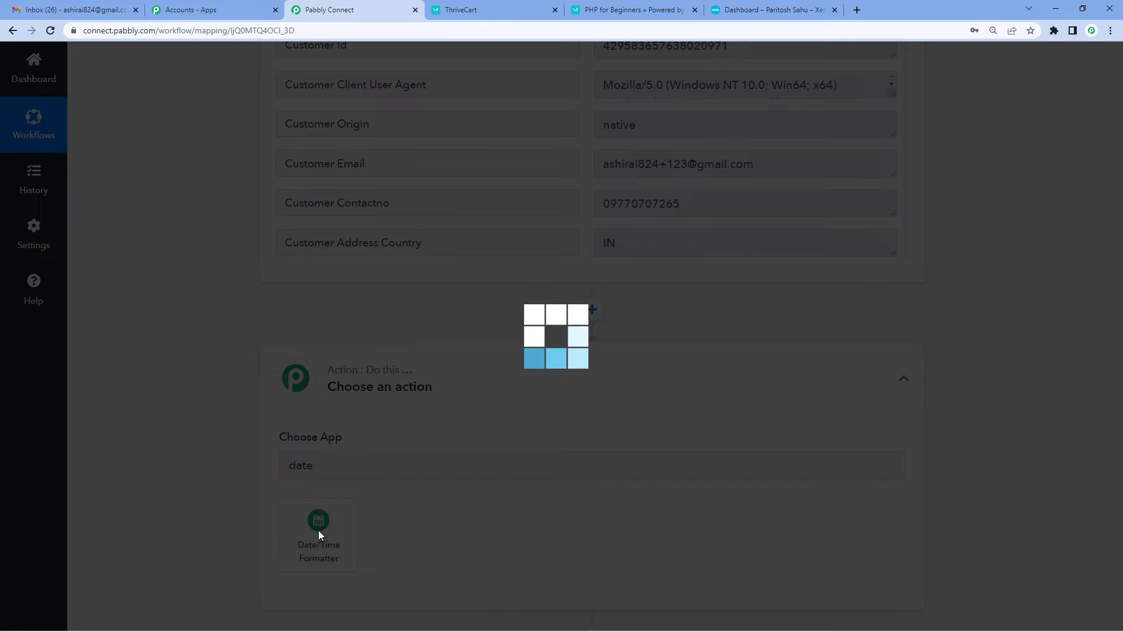
- Set the Date/Time Formatter's action event to Modify Current Date and connect it
scroll(329, 523, "down", 1)
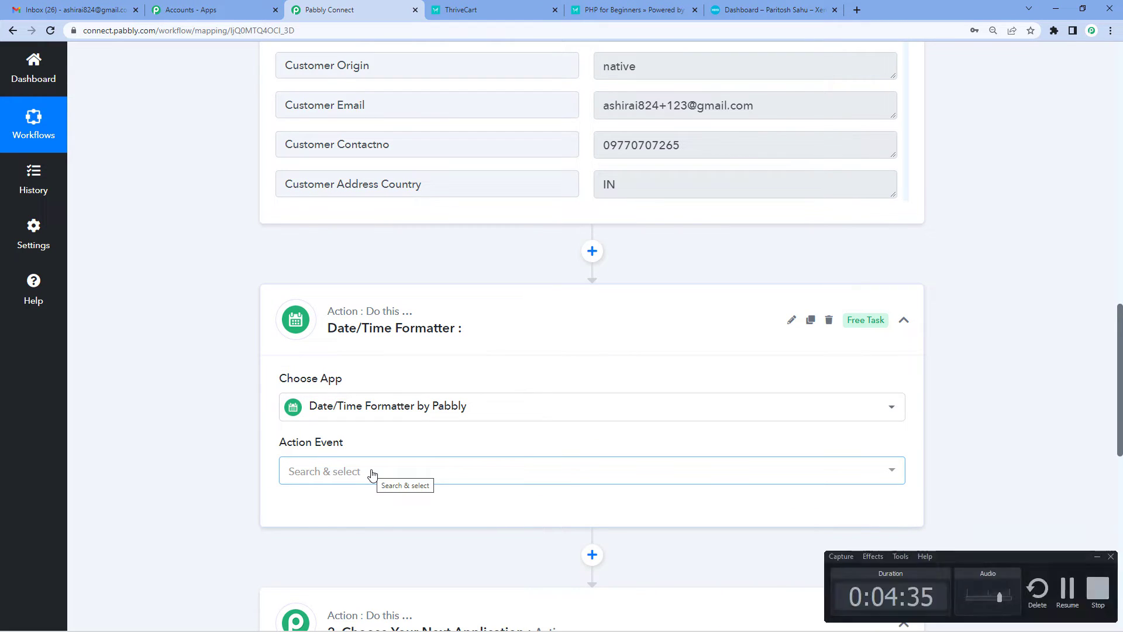
scroll(362, 471, "down", 1)
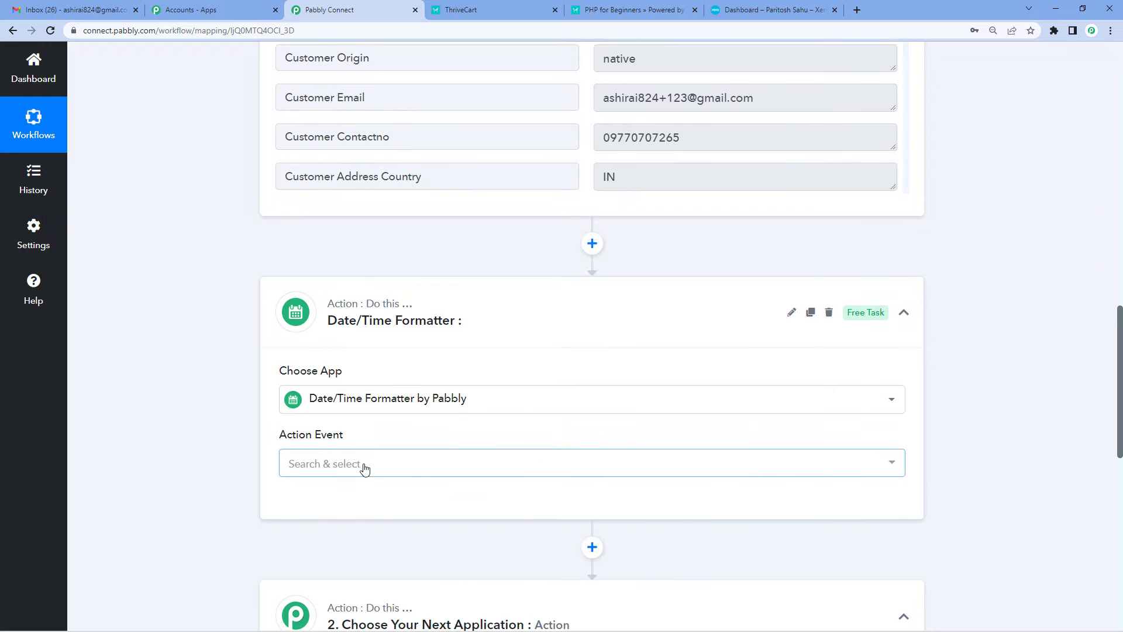
left_click(375, 413)
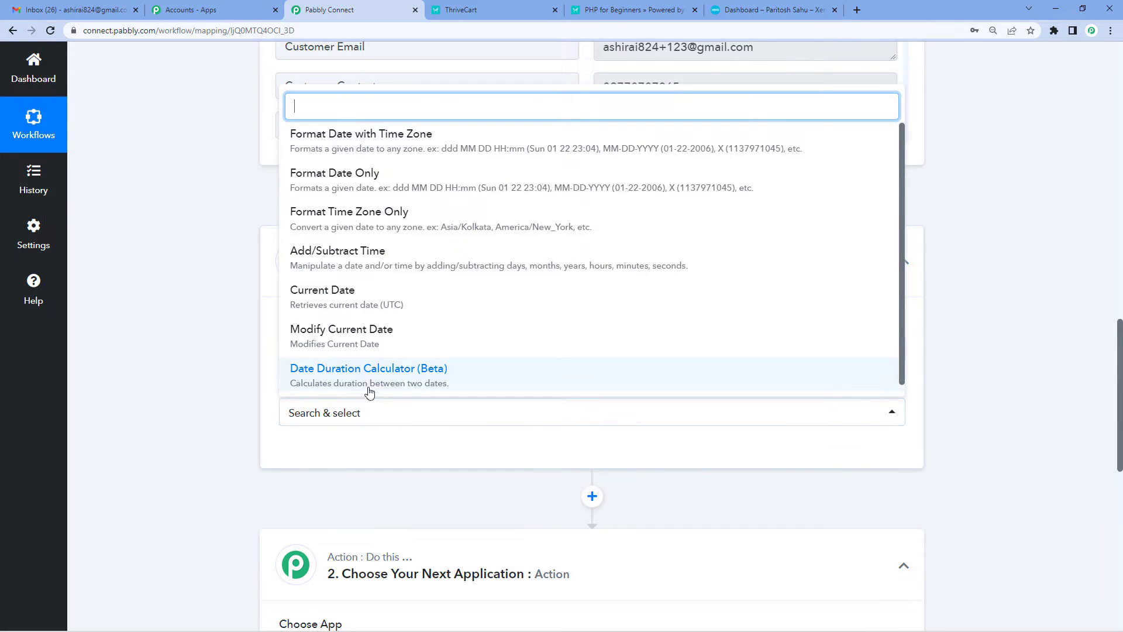
left_click(359, 338)
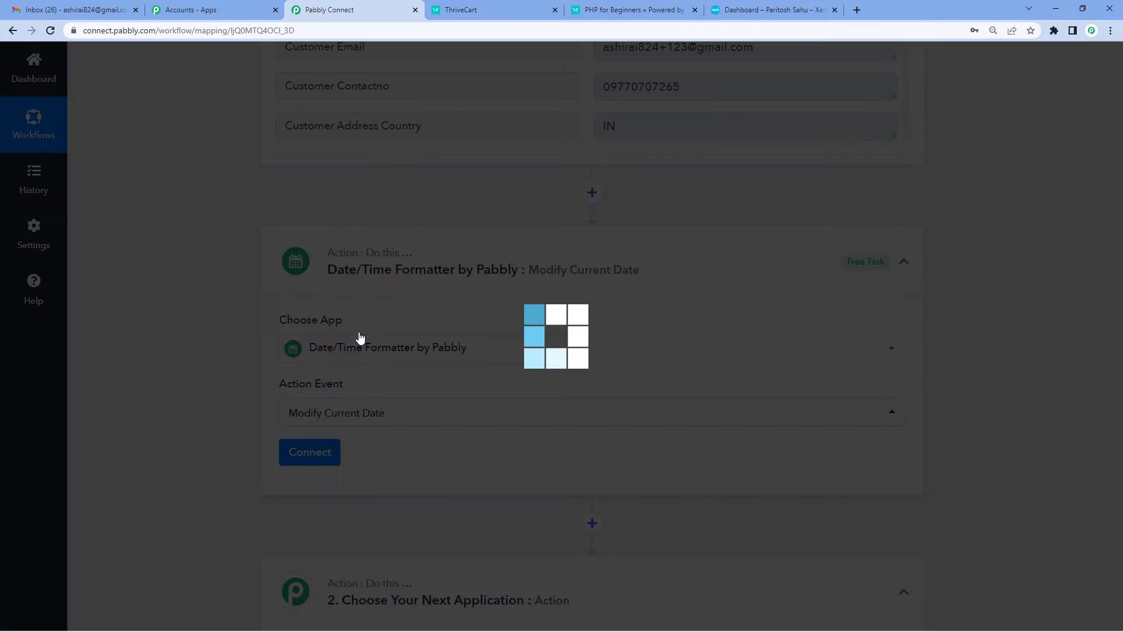
left_click(325, 452)
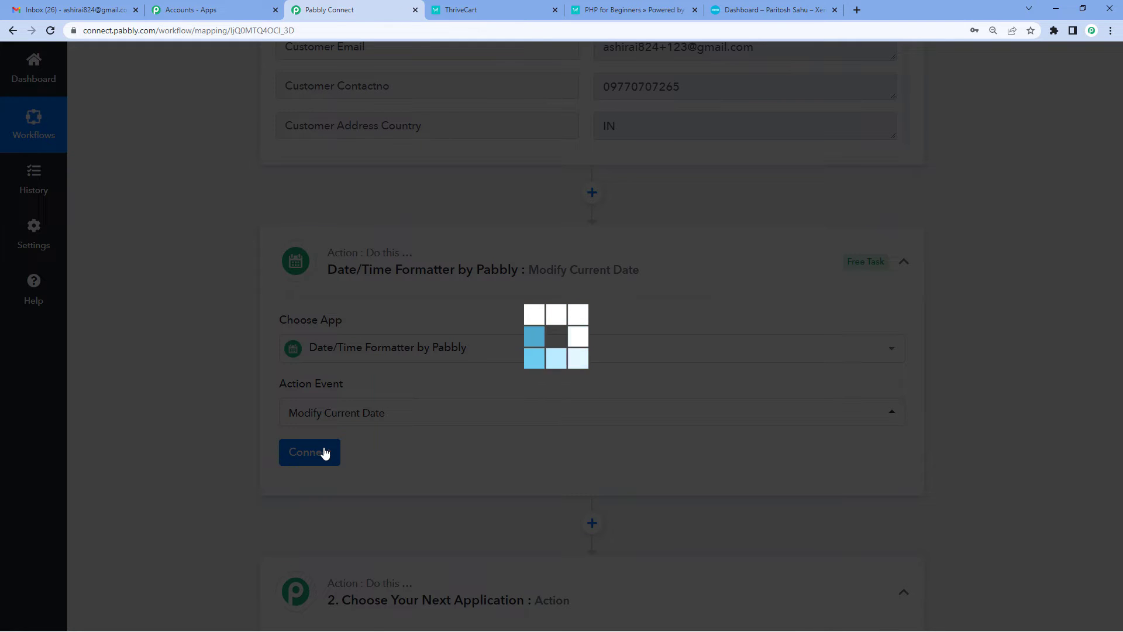
- Set the date format of the Modify Current Date action to YYYY-MM-DDTHH:mm:ssZ
scroll(451, 406, "down", 4)
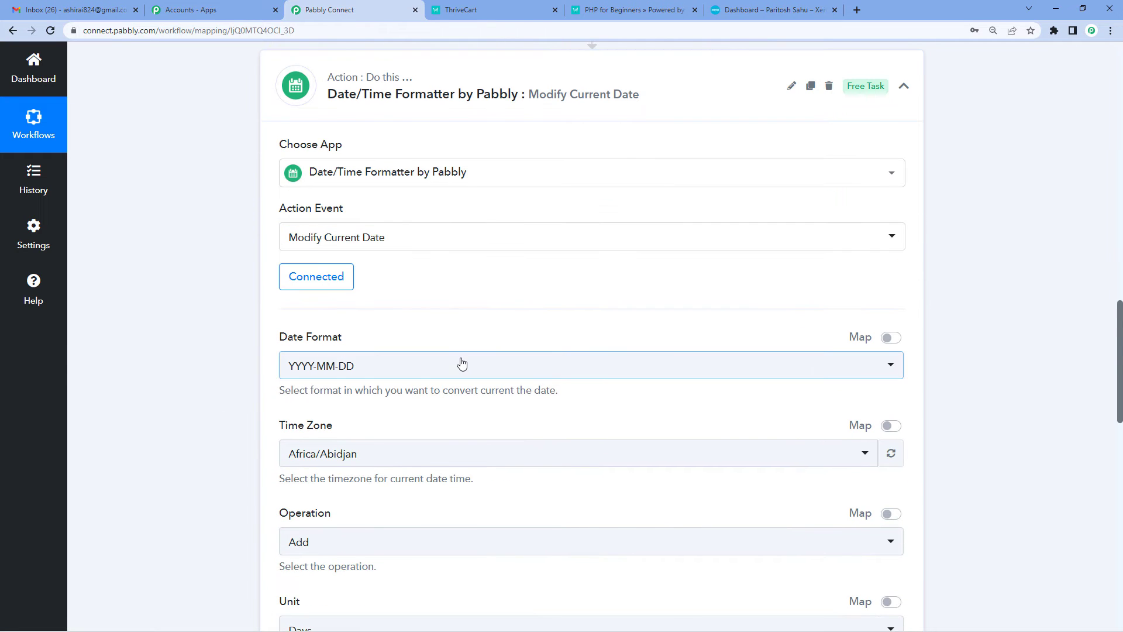
left_click(451, 369)
scroll(392, 515, "down", 1)
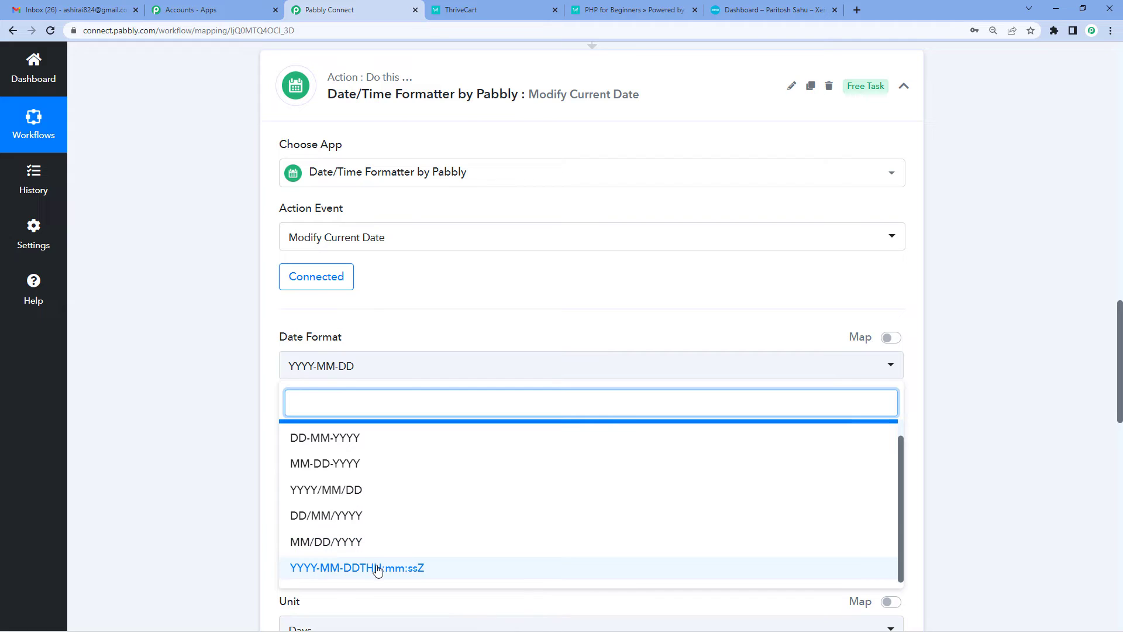
left_click(377, 568)
- Enter 2 as the number of days to add to the current date
scroll(211, 439, "down", 4)
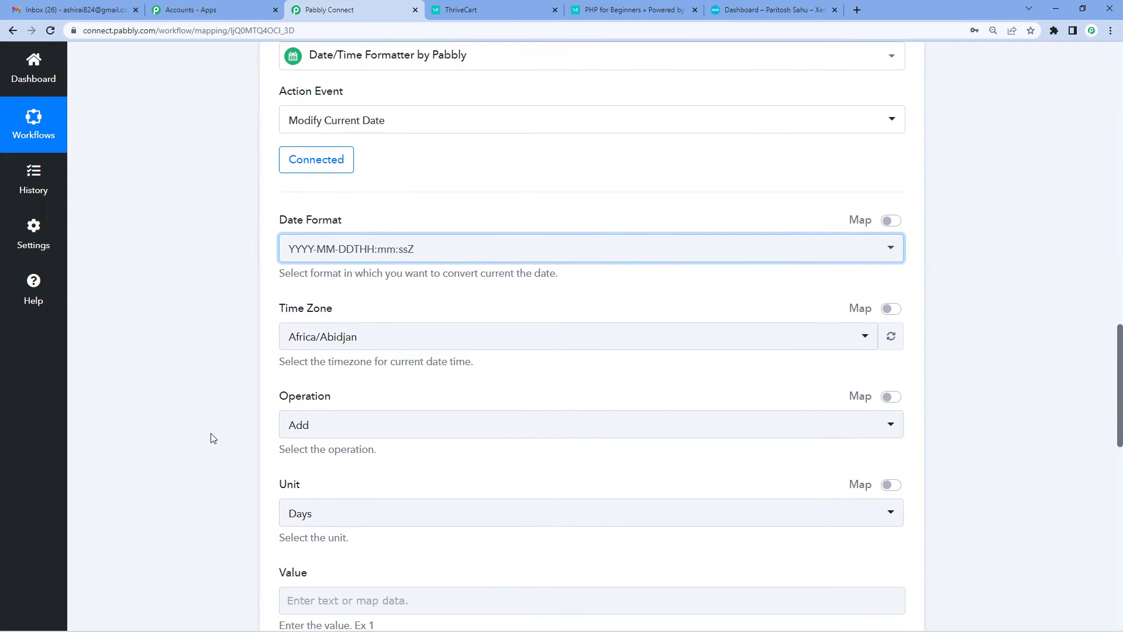
scroll(214, 439, "down", 2)
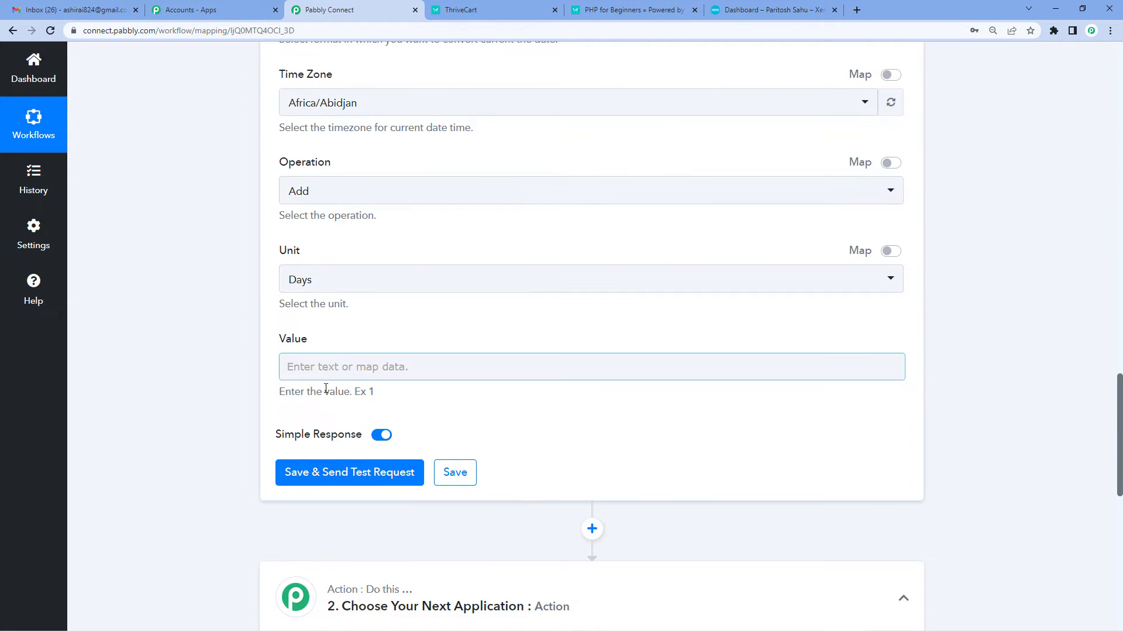
scroll(304, 364, "up", 2)
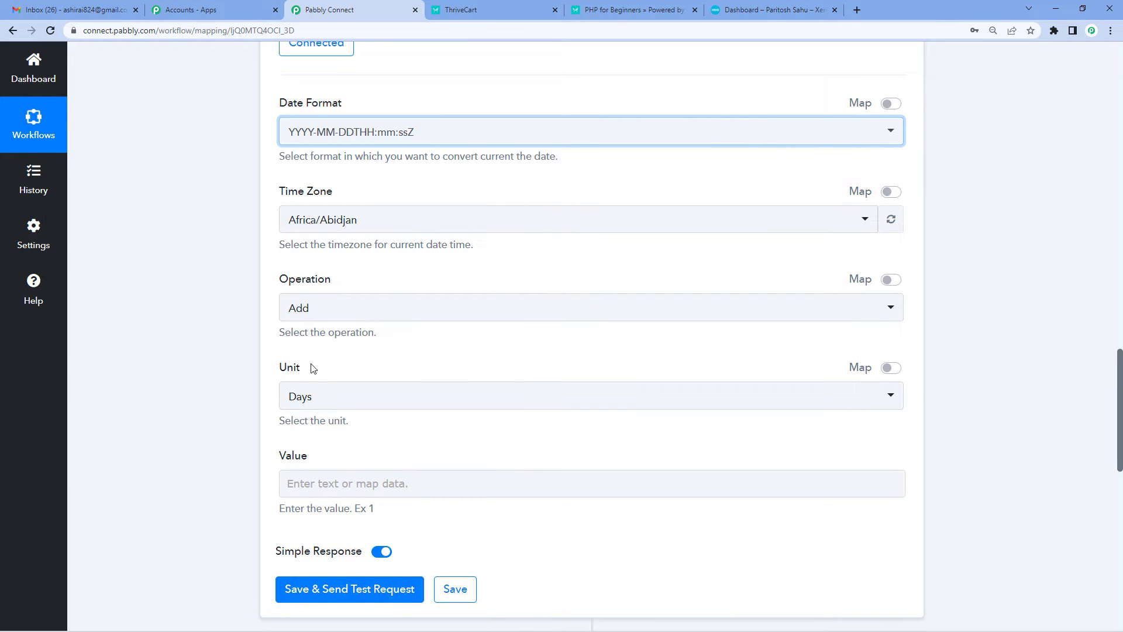
left_click(352, 475)
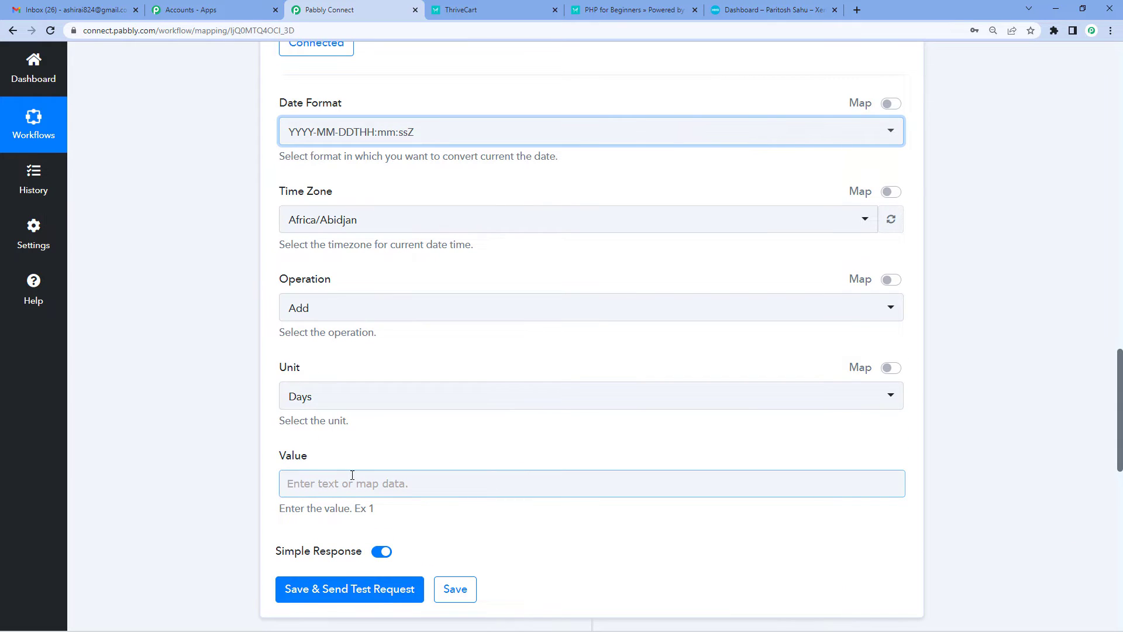
left_click(352, 481)
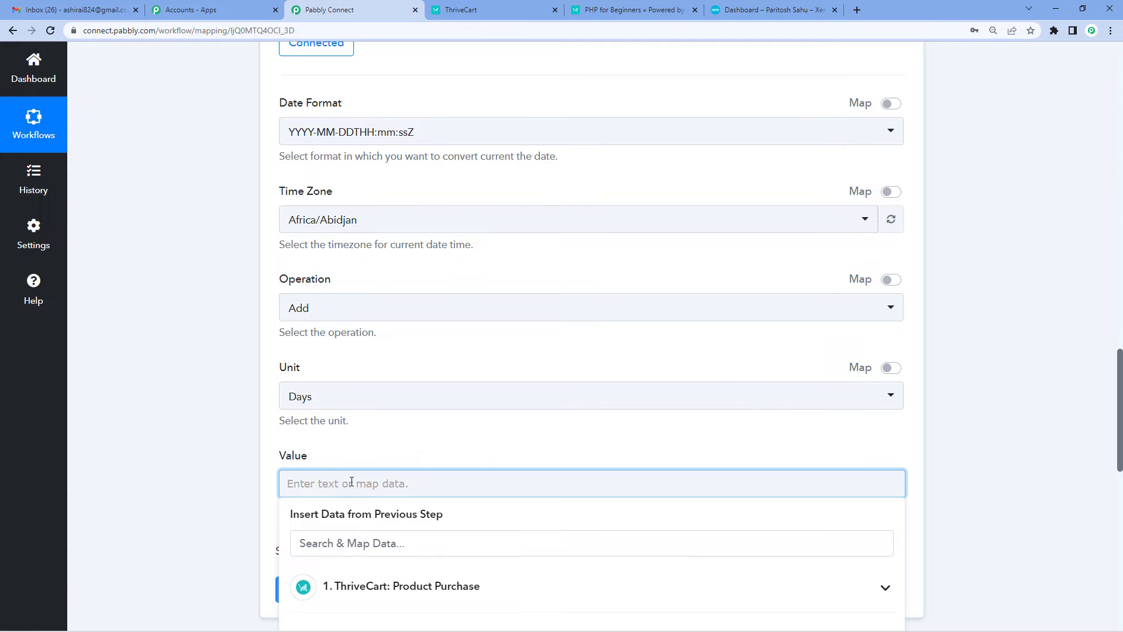
type("2")
left_click(251, 466)
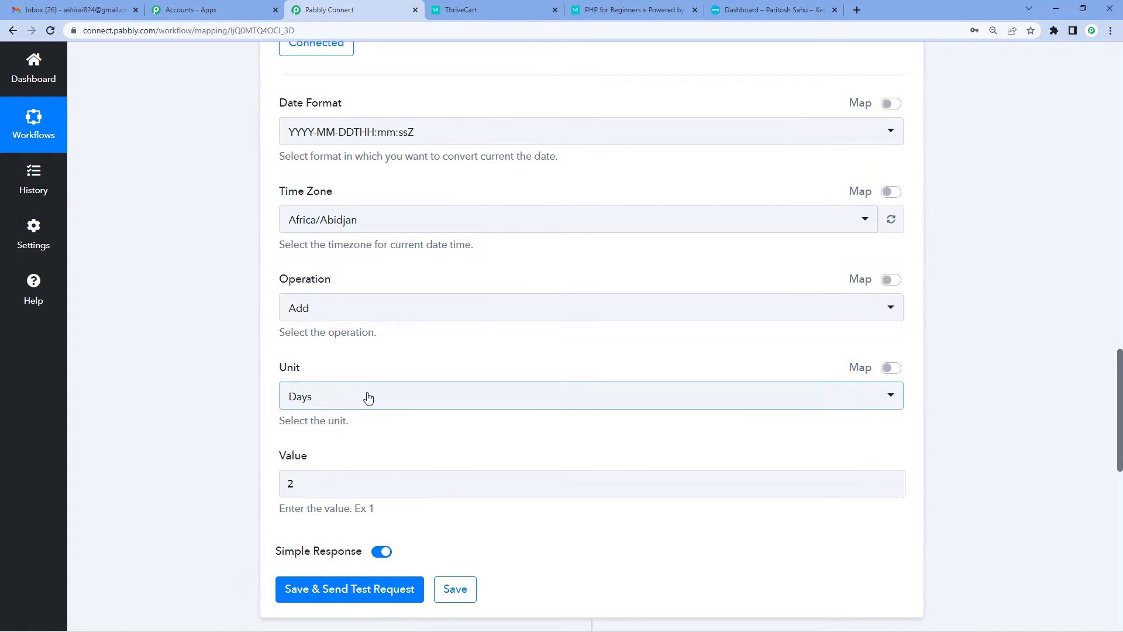
- Save the date formatter step, send a test request and check the returned date
scroll(369, 395, "up", 2)
scroll(366, 393, "down", 5)
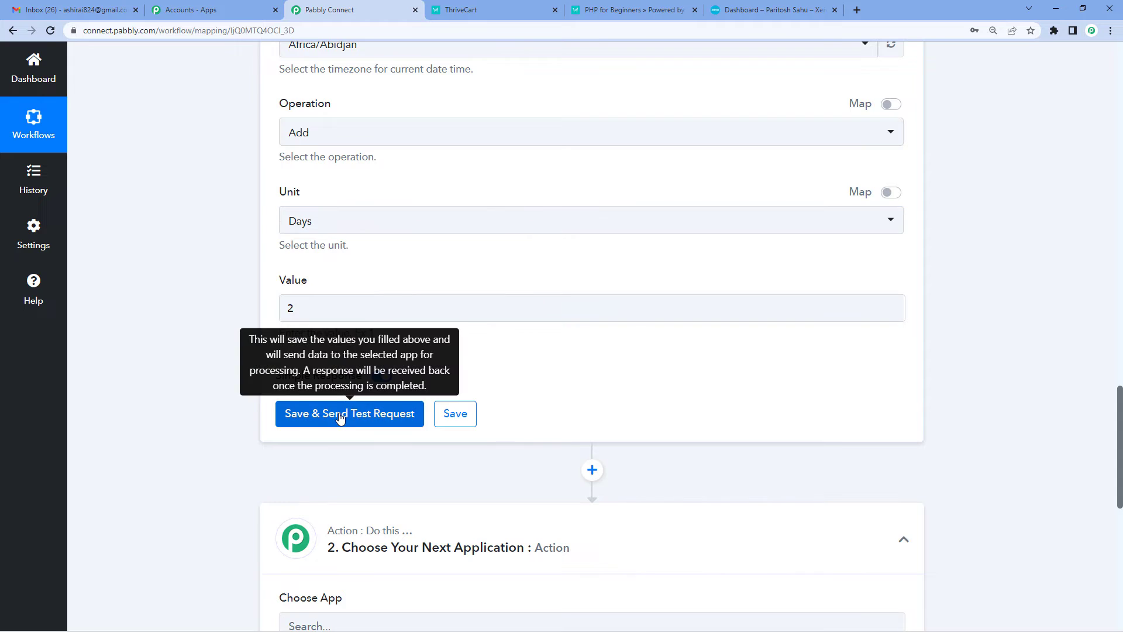
left_click(340, 417)
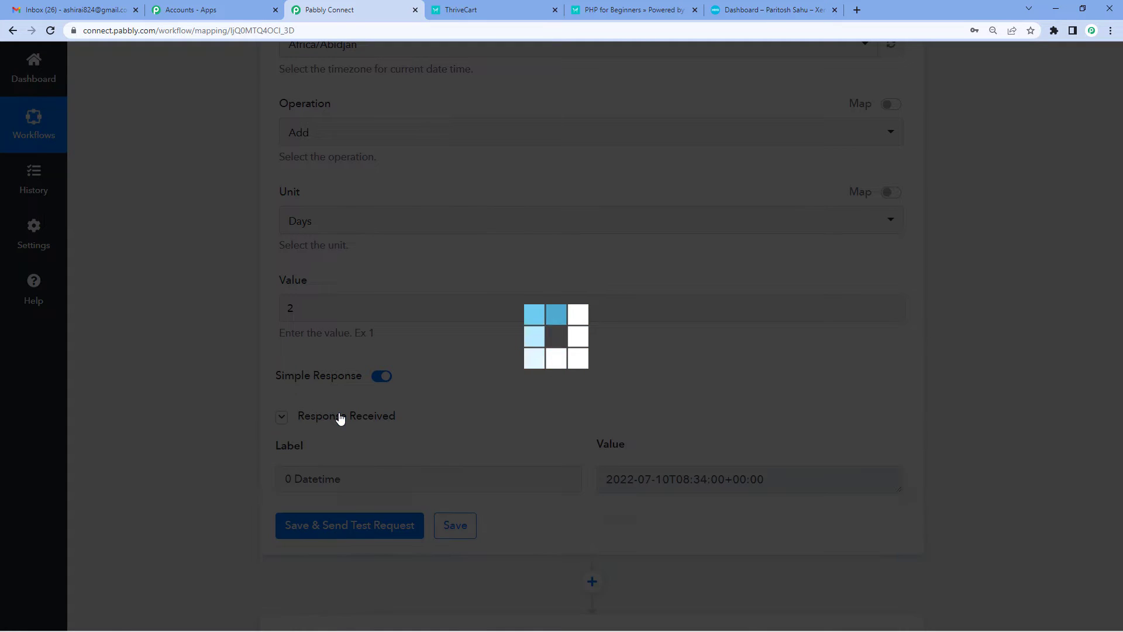
scroll(547, 415, "down", 2)
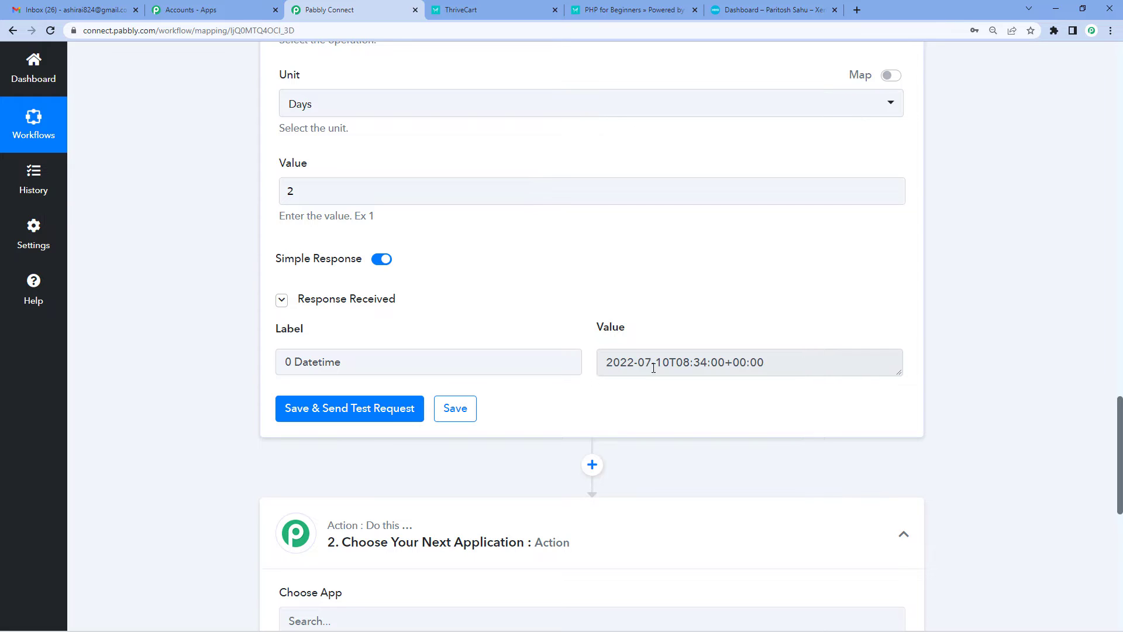
left_click_drag(614, 361, 668, 362)
left_click(637, 380)
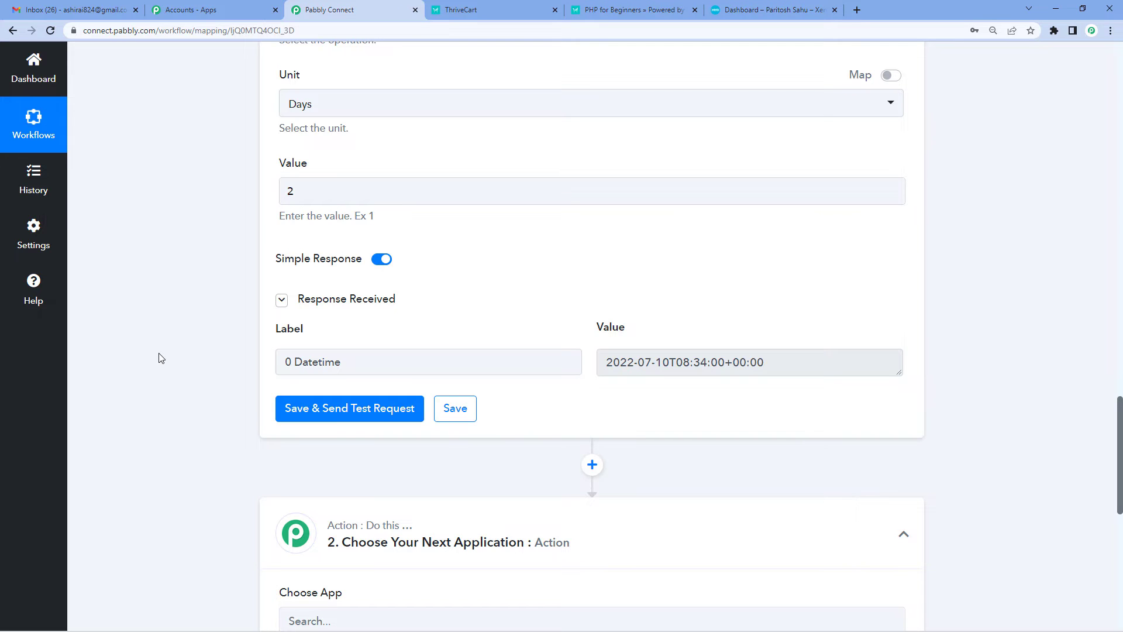
- Choose Xero as the app of the following action, with Create an Invoice as its action event
scroll(161, 358, "down", 3)
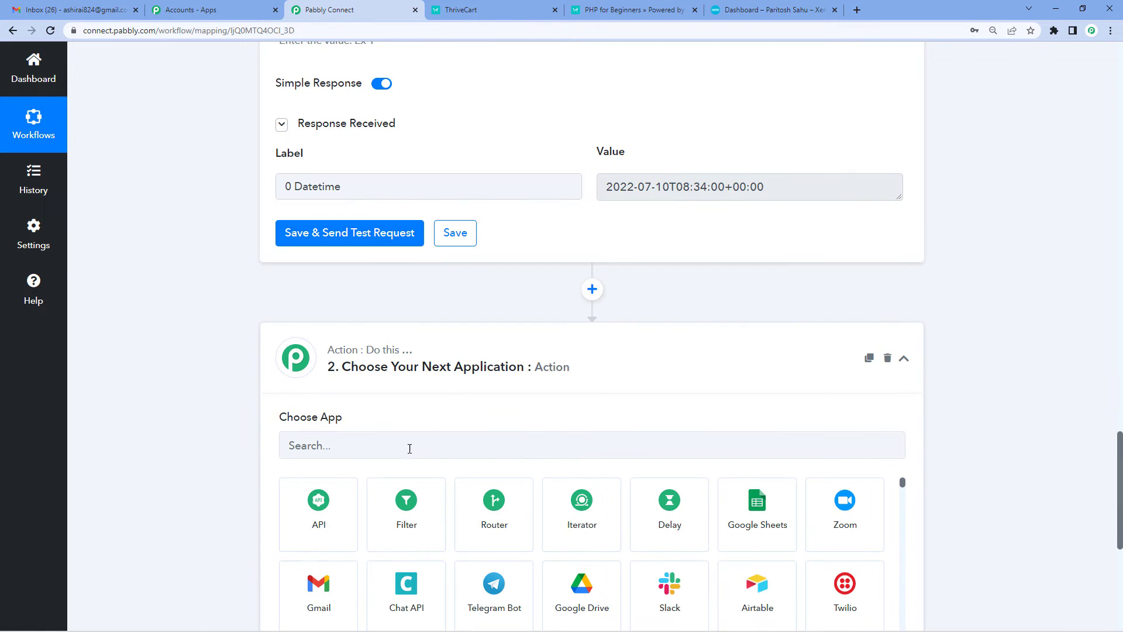
scroll(411, 427, "down", 1)
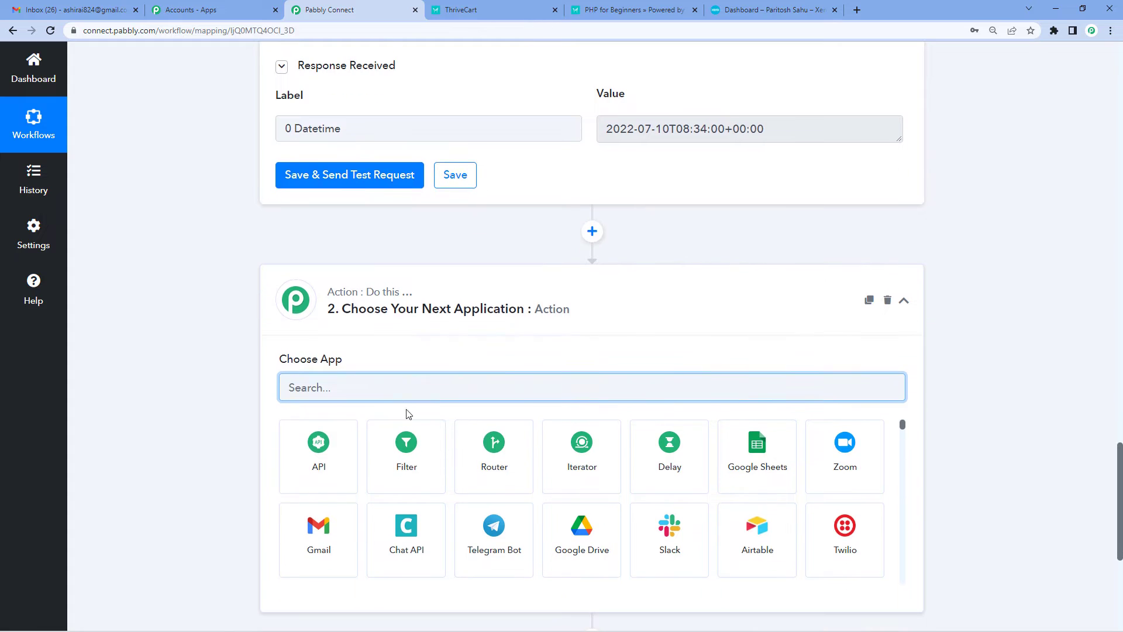
left_click(403, 390)
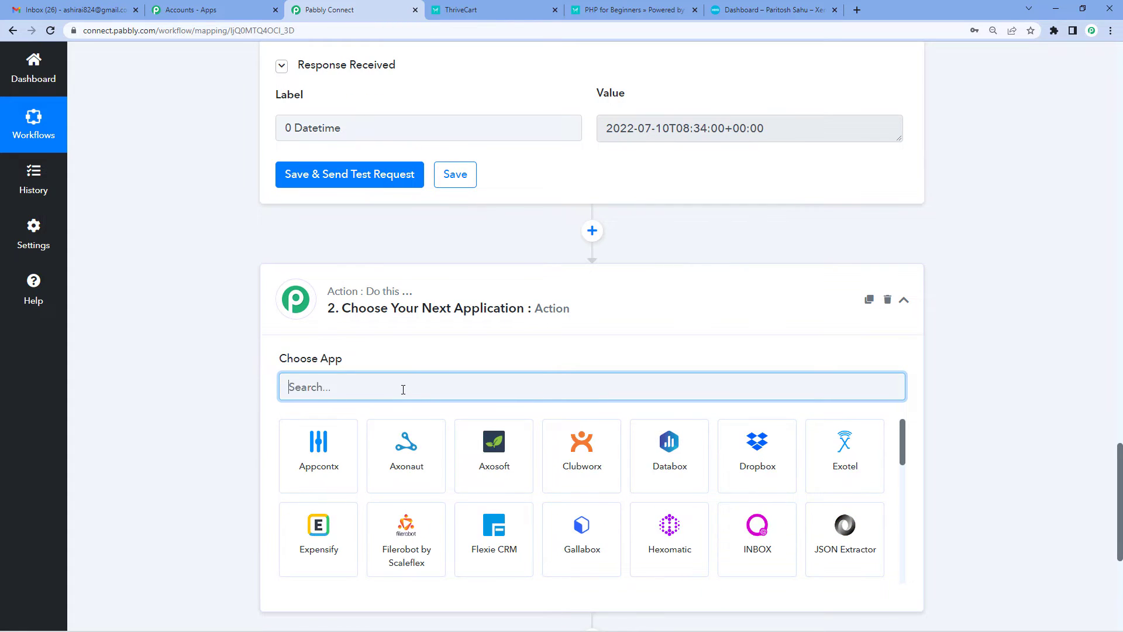
type("xero")
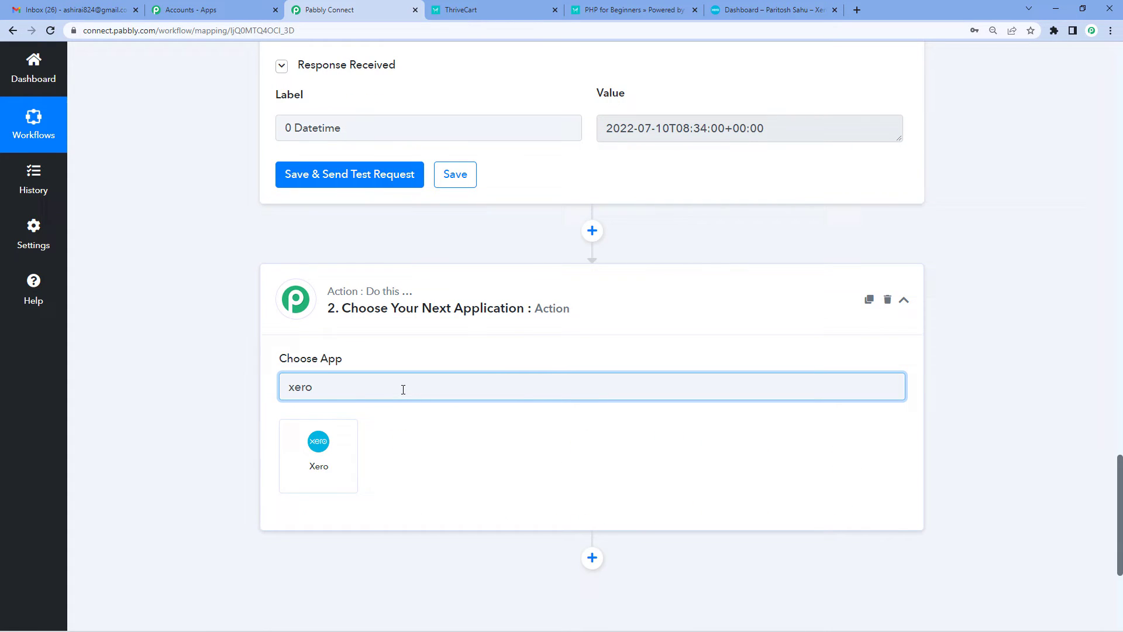
left_click(327, 446)
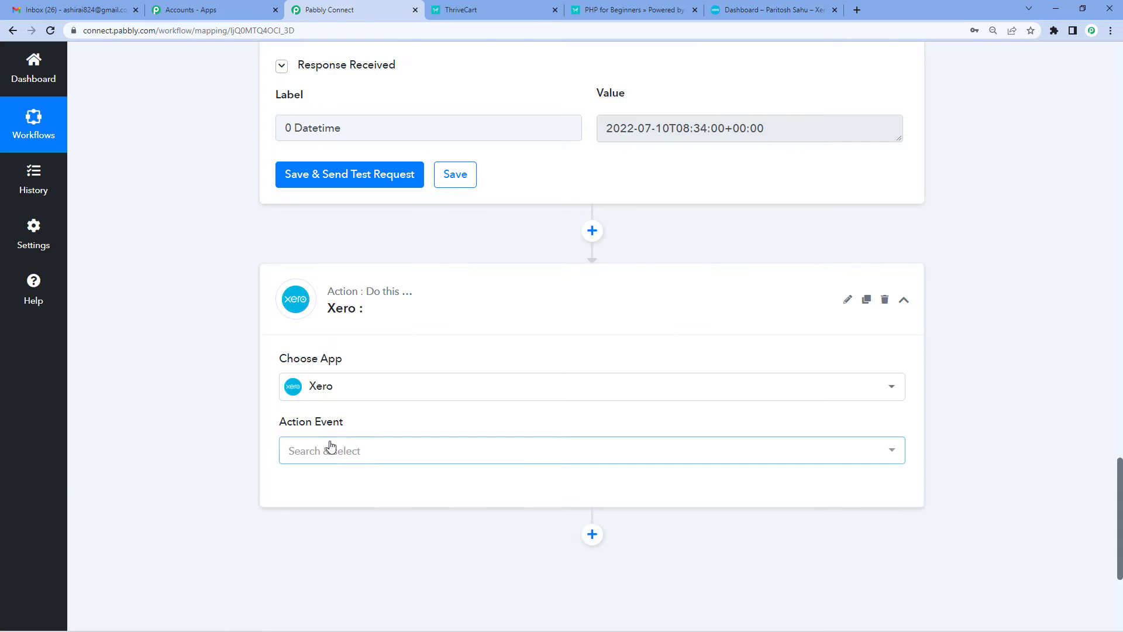
left_click(373, 450)
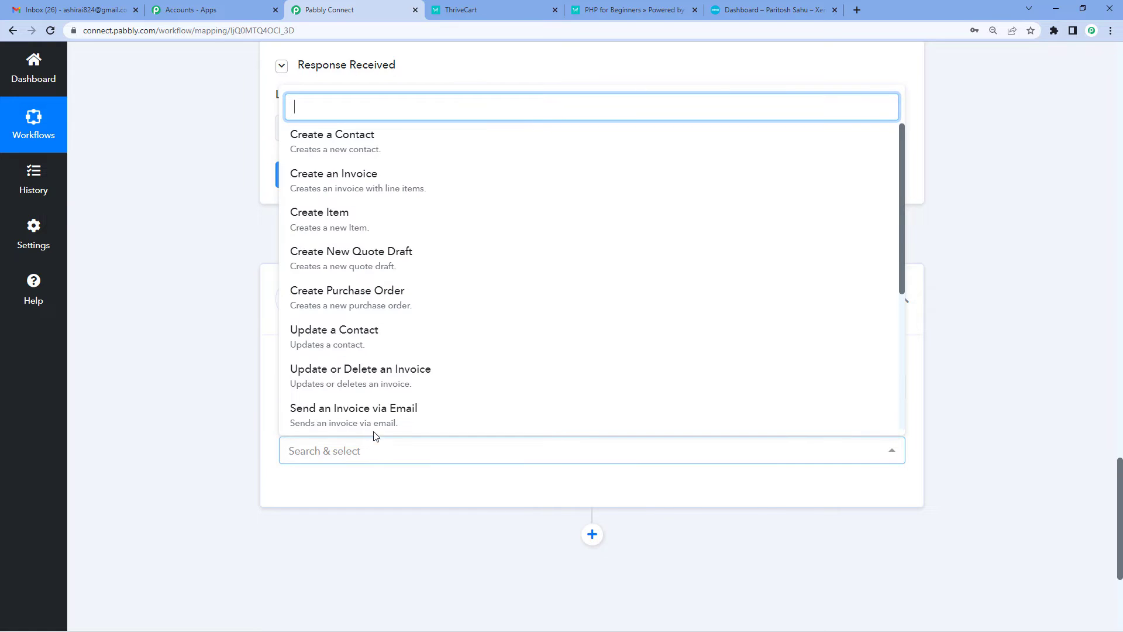
left_click(351, 192)
scroll(261, 406, "down", 2)
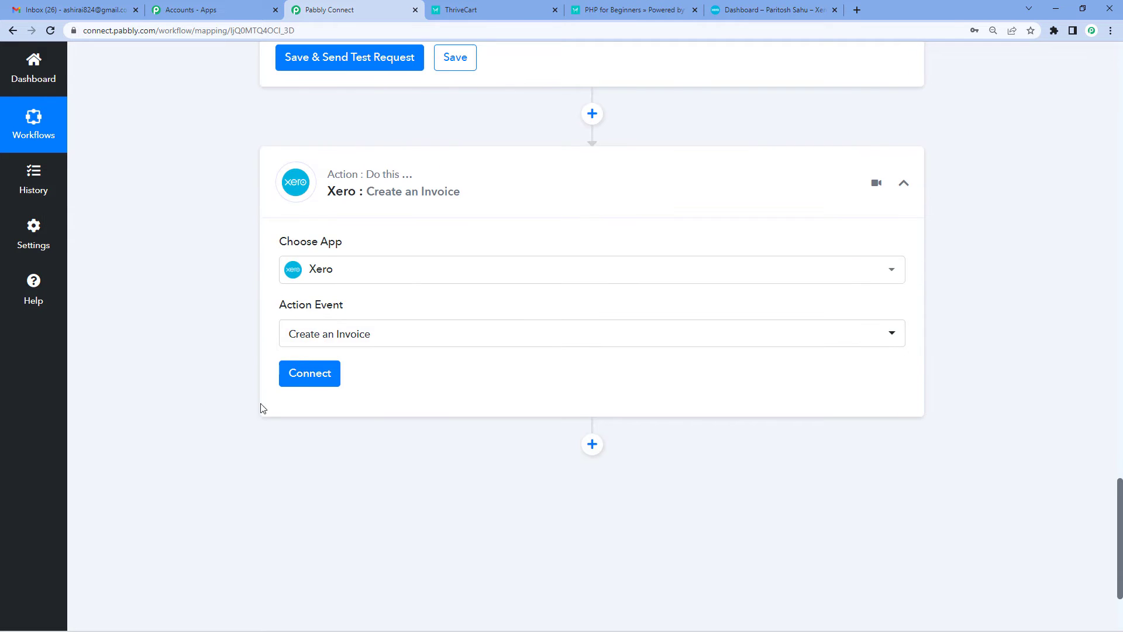
- Start adding a new Xero connection and open its client ID and client secret form
left_click(297, 381)
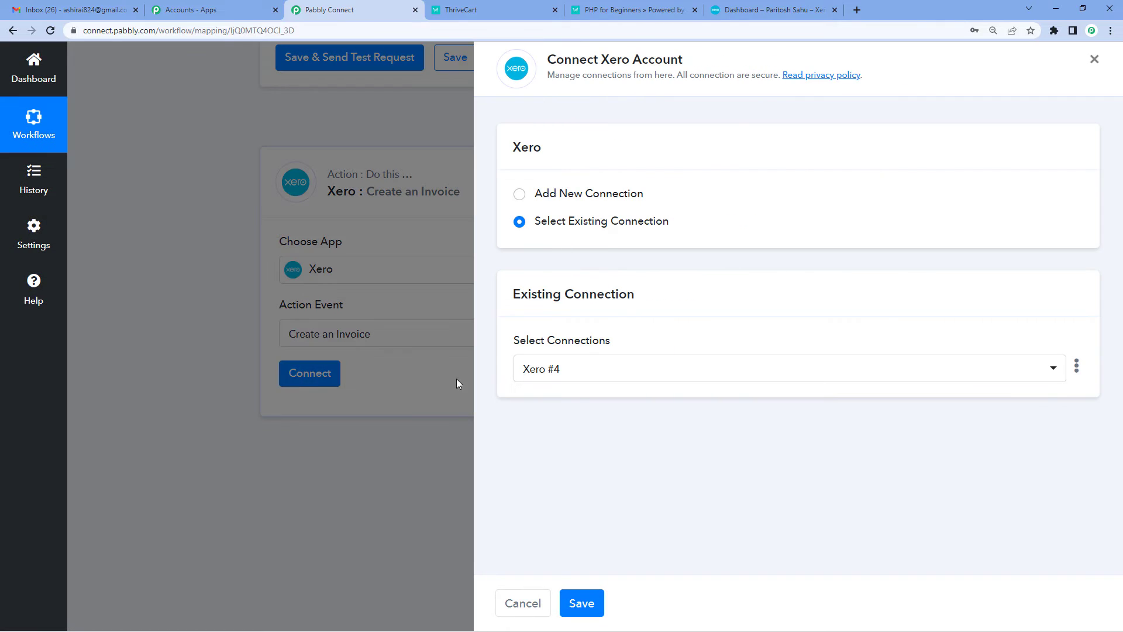
left_click(519, 194)
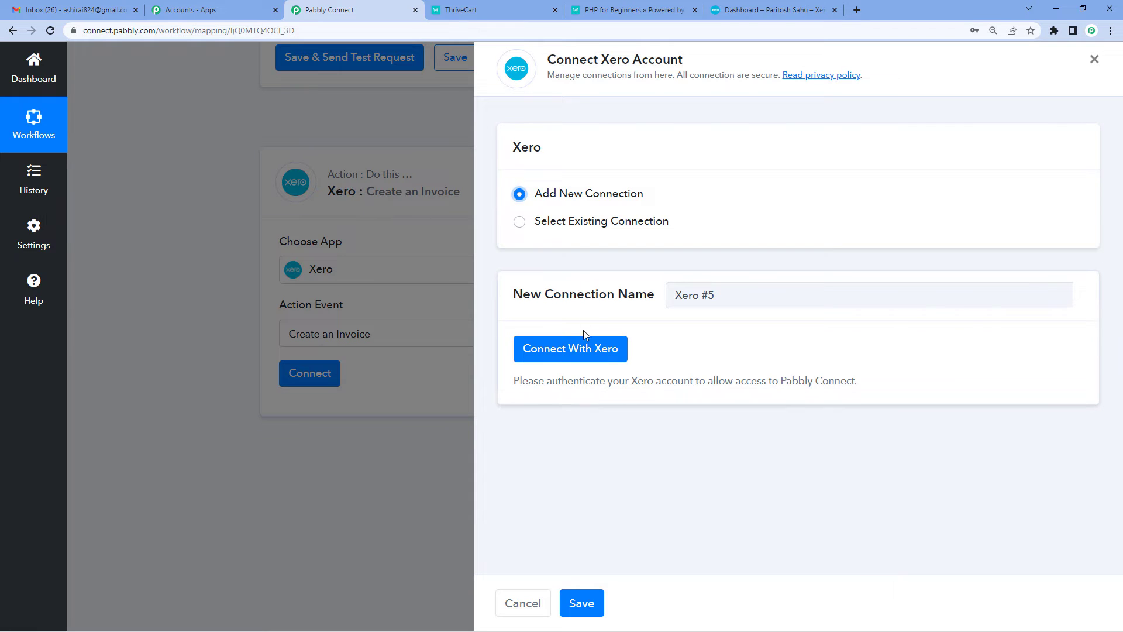
left_click(573, 349)
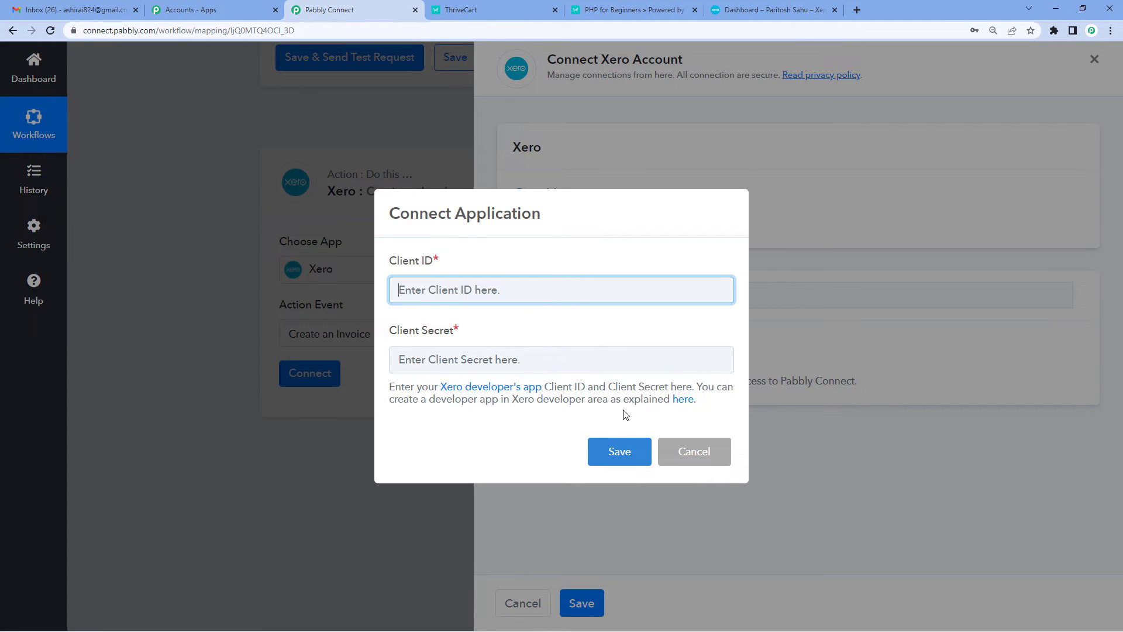
- Open the Xero help article in another tab, then go to the Xero Developer site and log in to the app management page
left_click(683, 400)
left_click(317, 4)
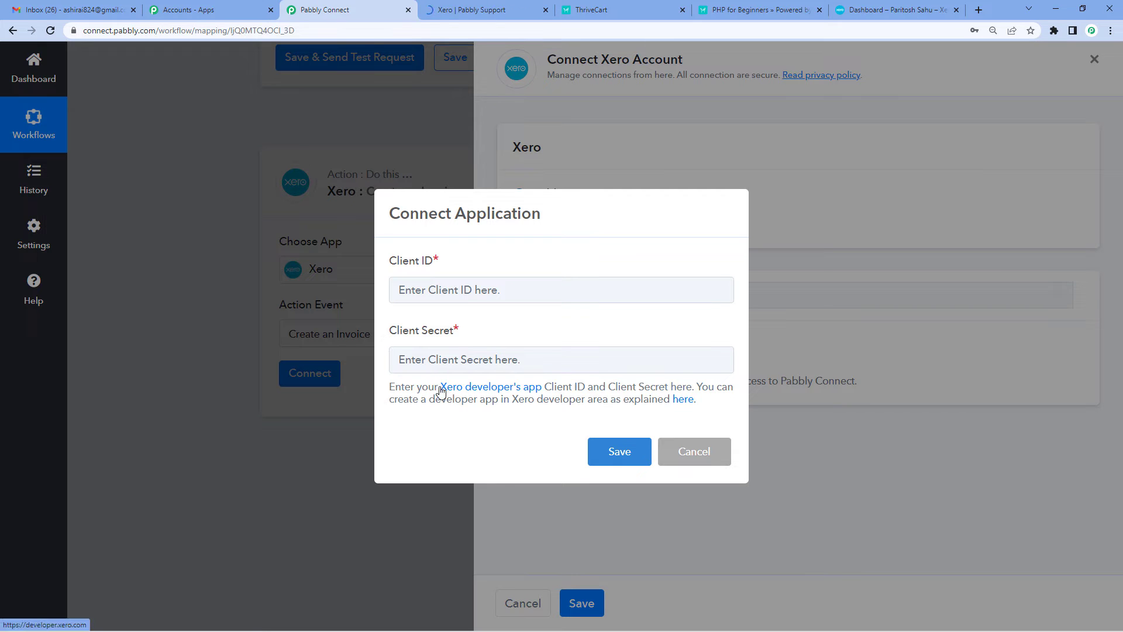
left_click(475, 389)
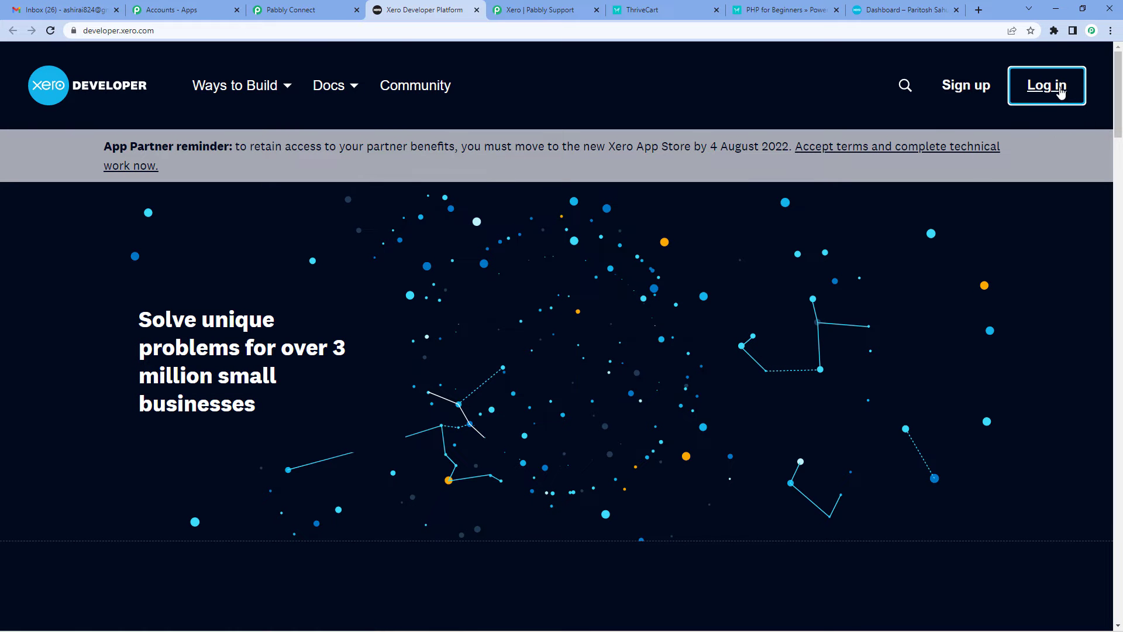
left_click(1046, 86)
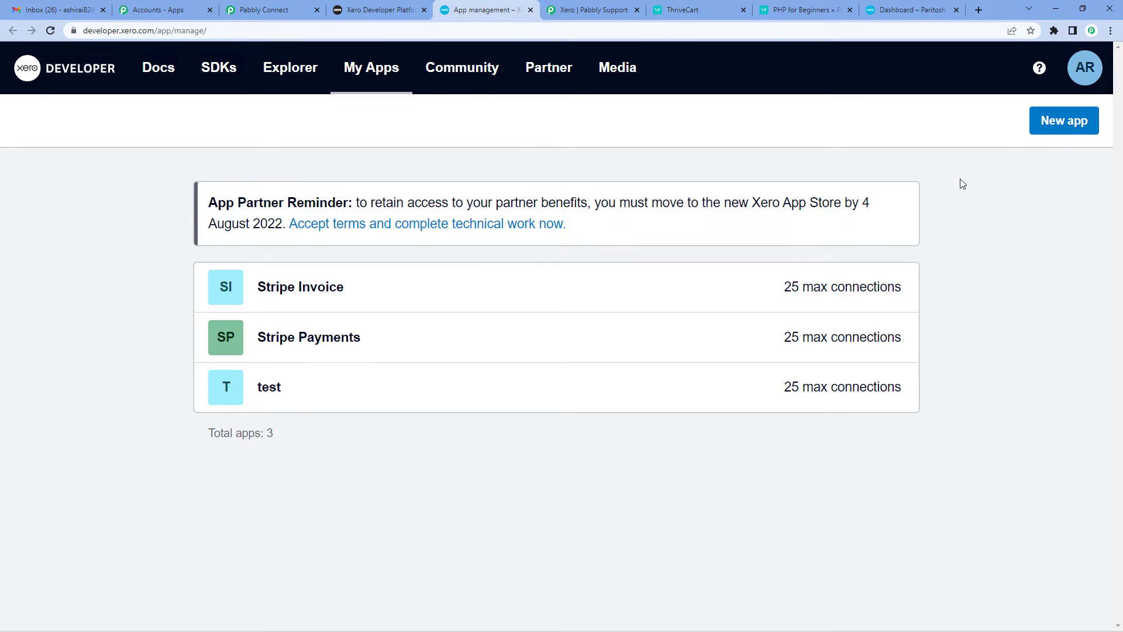
- Start a new Xero developer app named ThriveCart and get its company or application URL ready for entry
left_click(1056, 121)
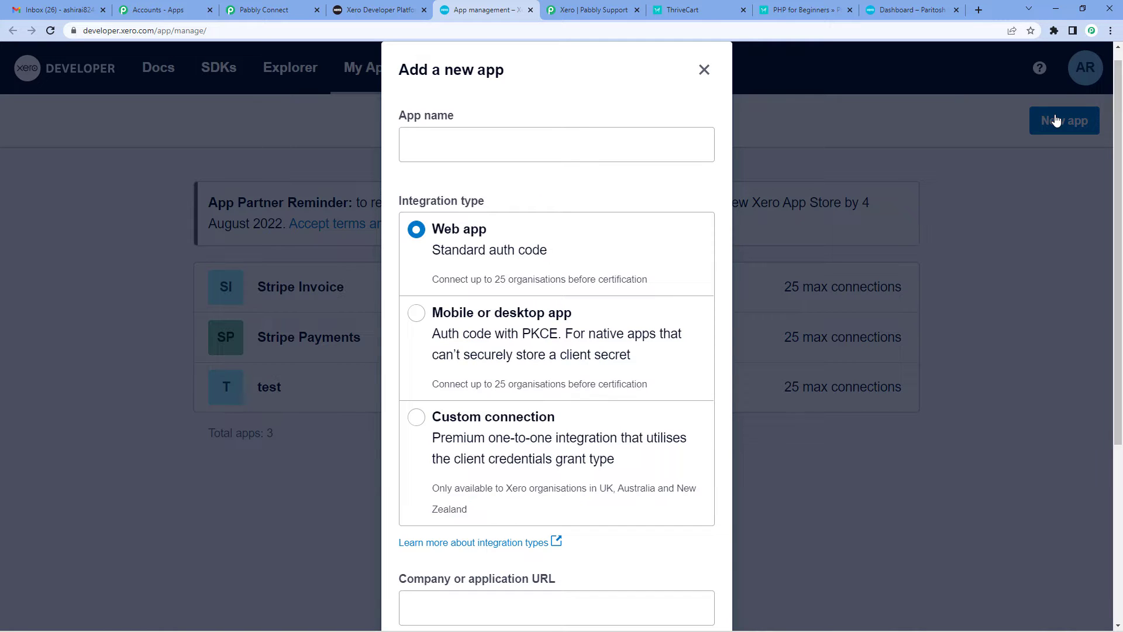
left_click(575, 139)
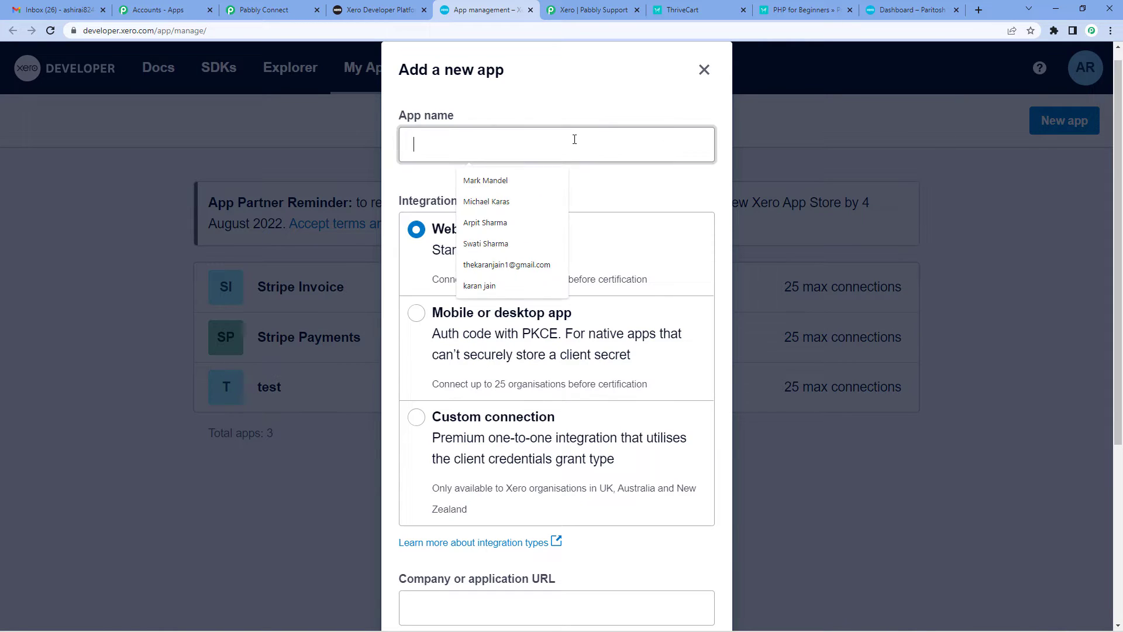
type("Th")
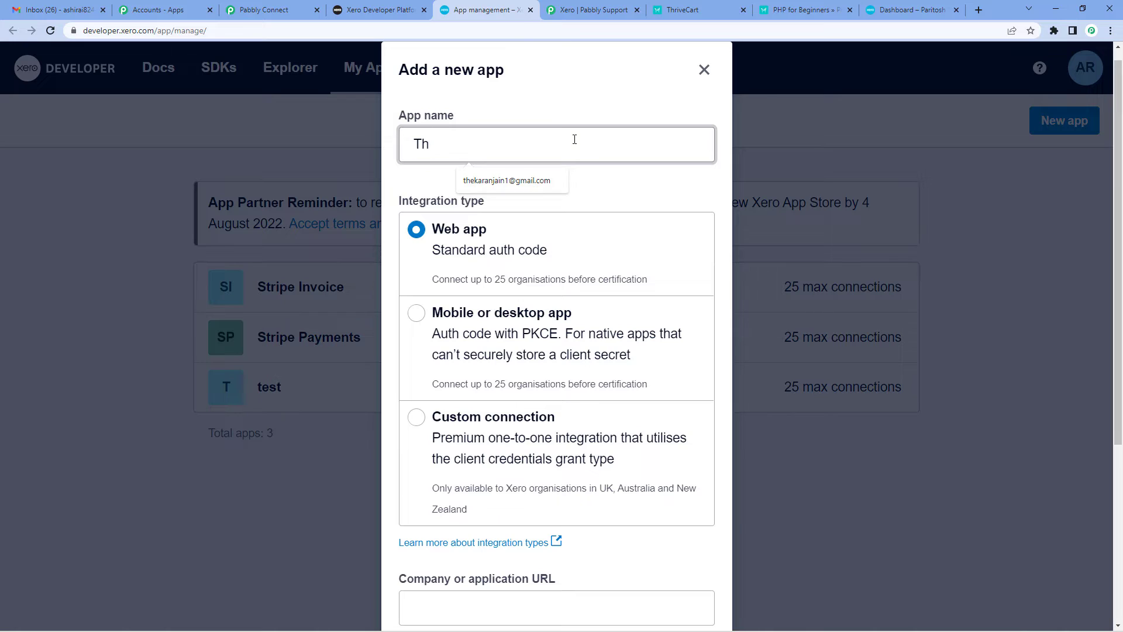
type("rive")
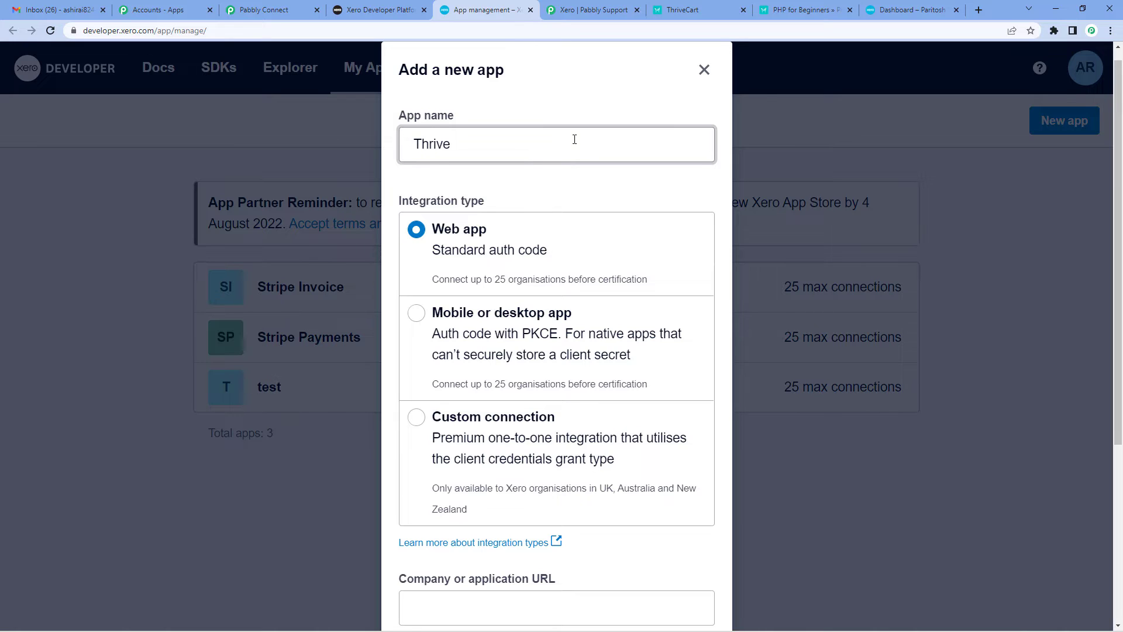
type("Cart")
scroll(565, 320, "down", 4)
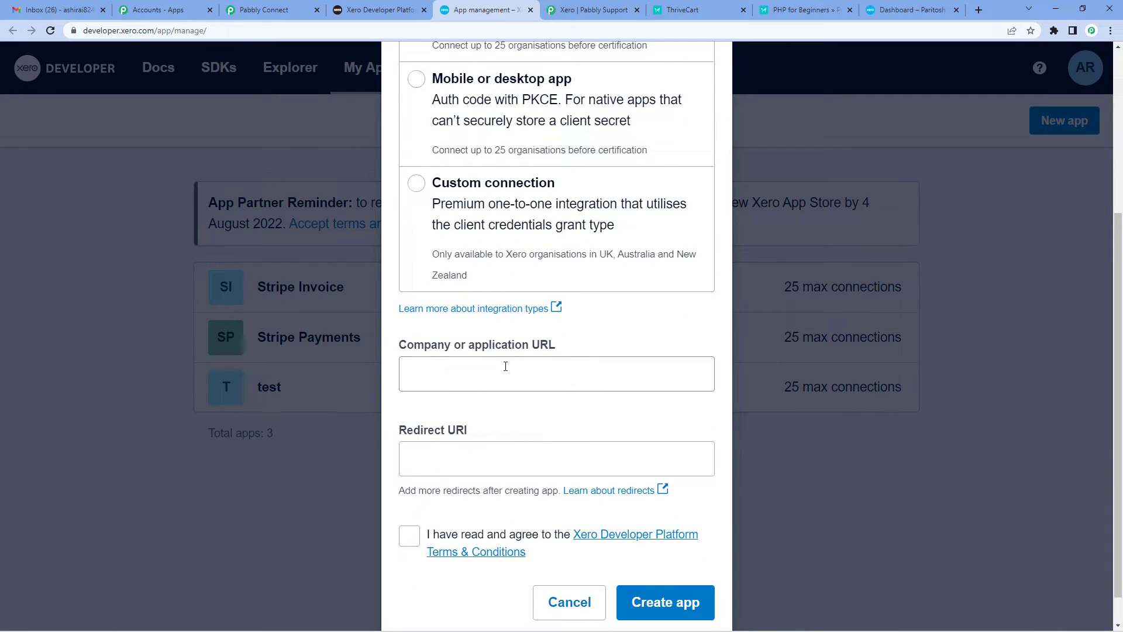
left_click(494, 460)
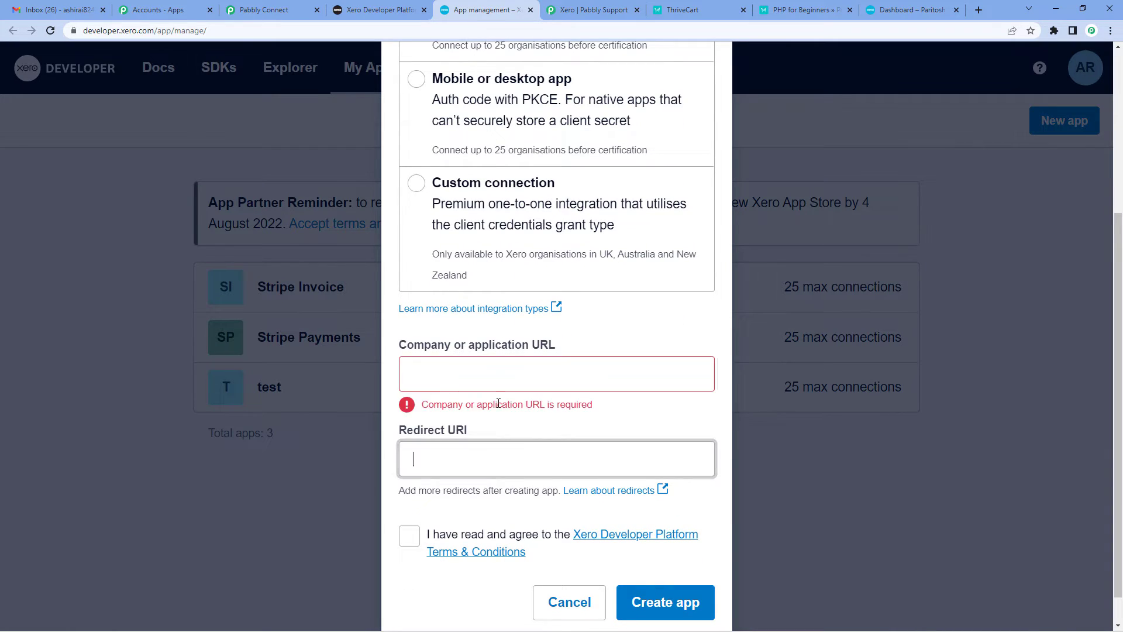
left_click(504, 372)
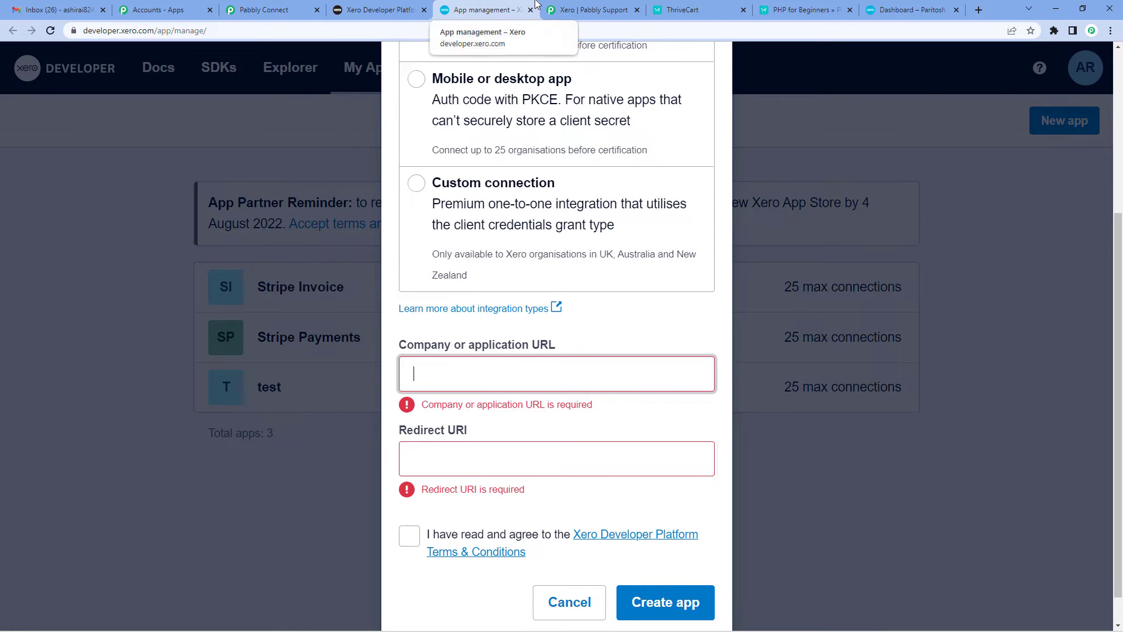
- Switch to Pabbly Connect, open the setup article linked in the Xero connection form, and find its company URL and redirect URI instructions
left_click(585, 4)
left_click(380, 9)
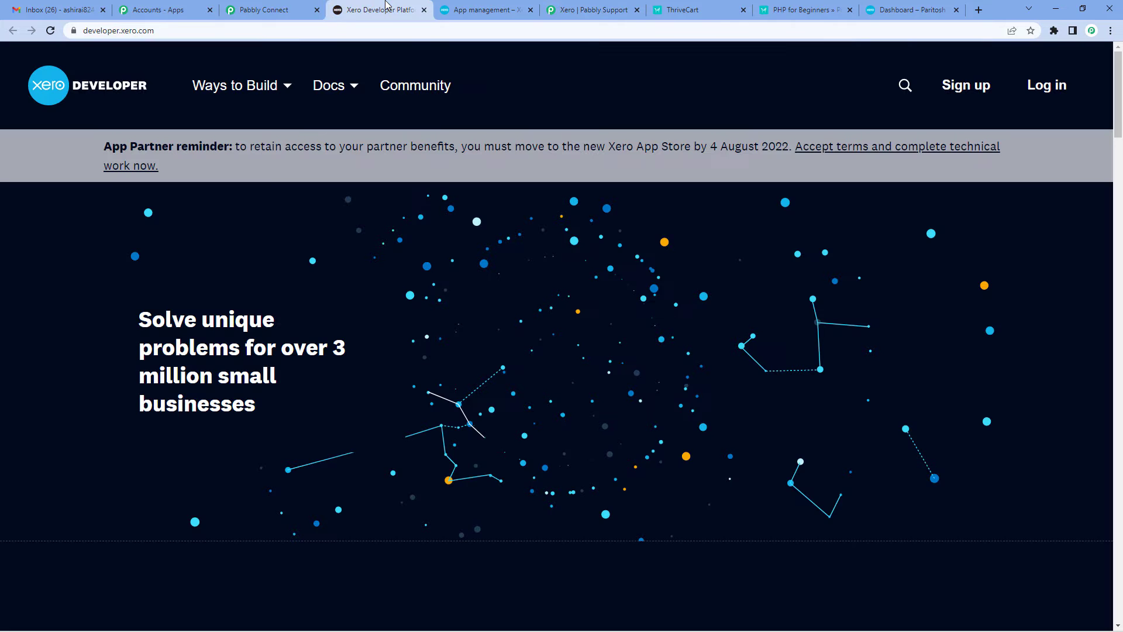
left_click(269, 10)
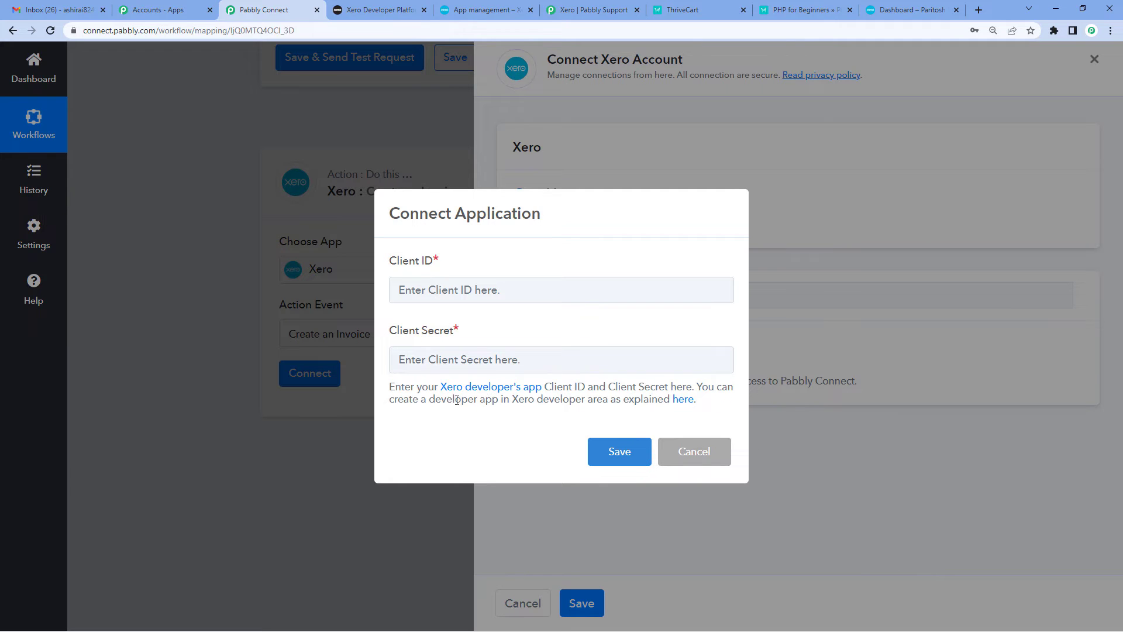
left_click_drag(457, 400, 634, 402)
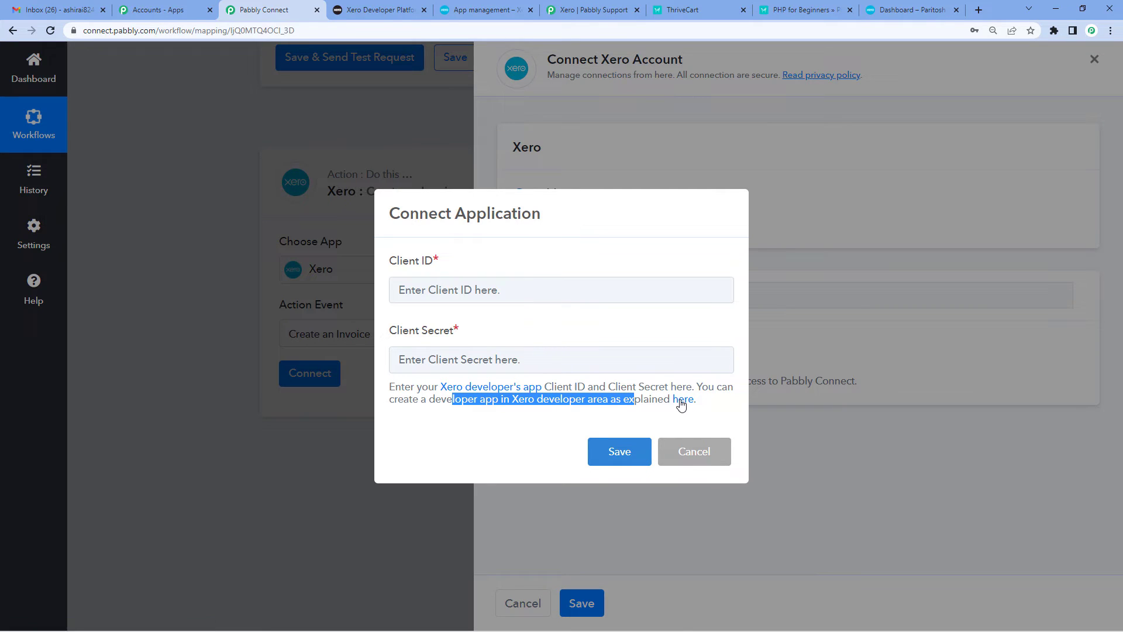
left_click(681, 404)
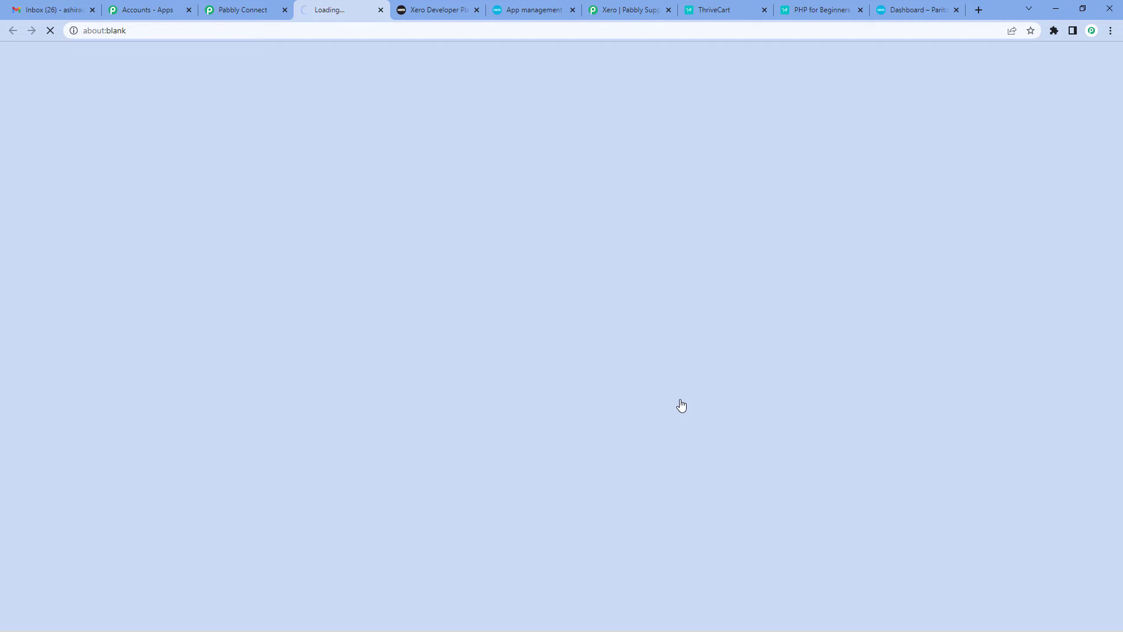
scroll(424, 478, "down", 4)
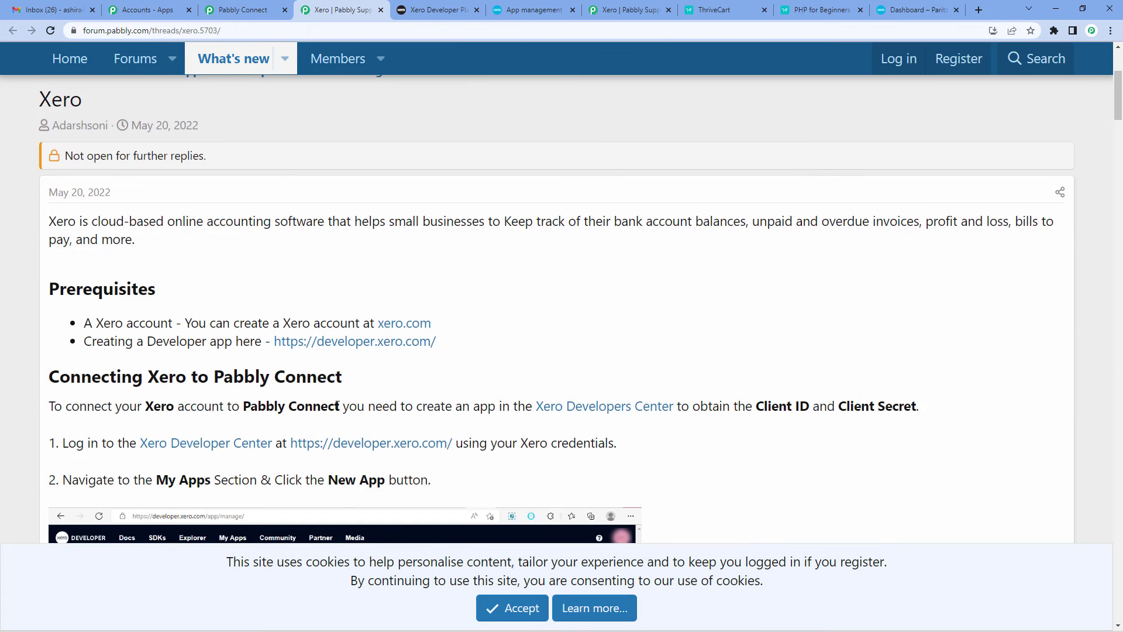
scroll(338, 405, "down", 15)
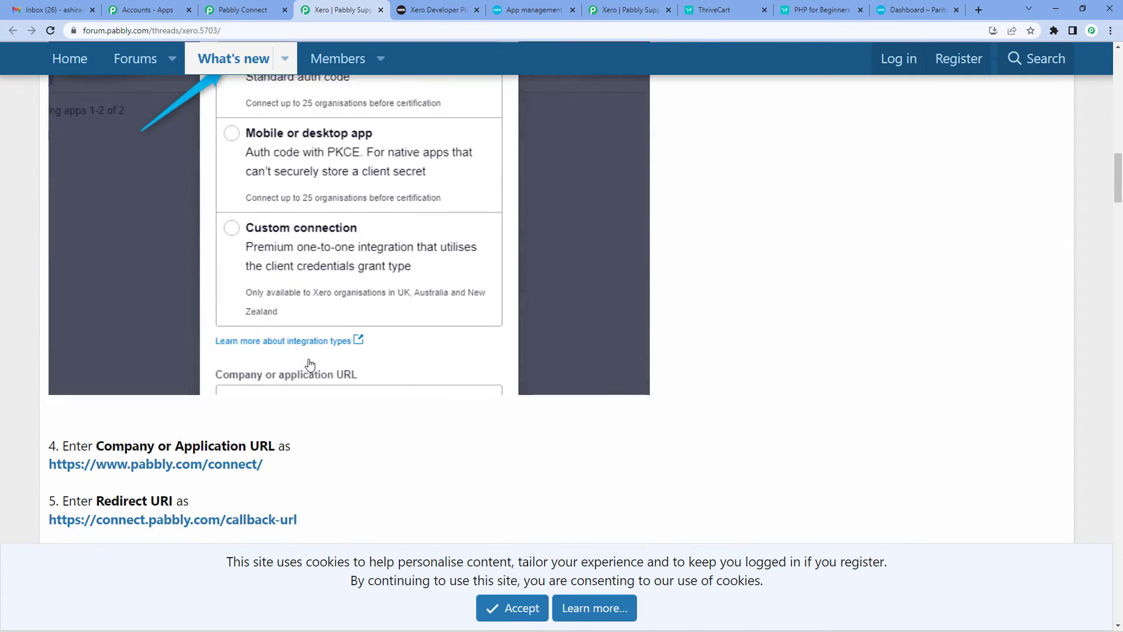
scroll(310, 364, "down", 3)
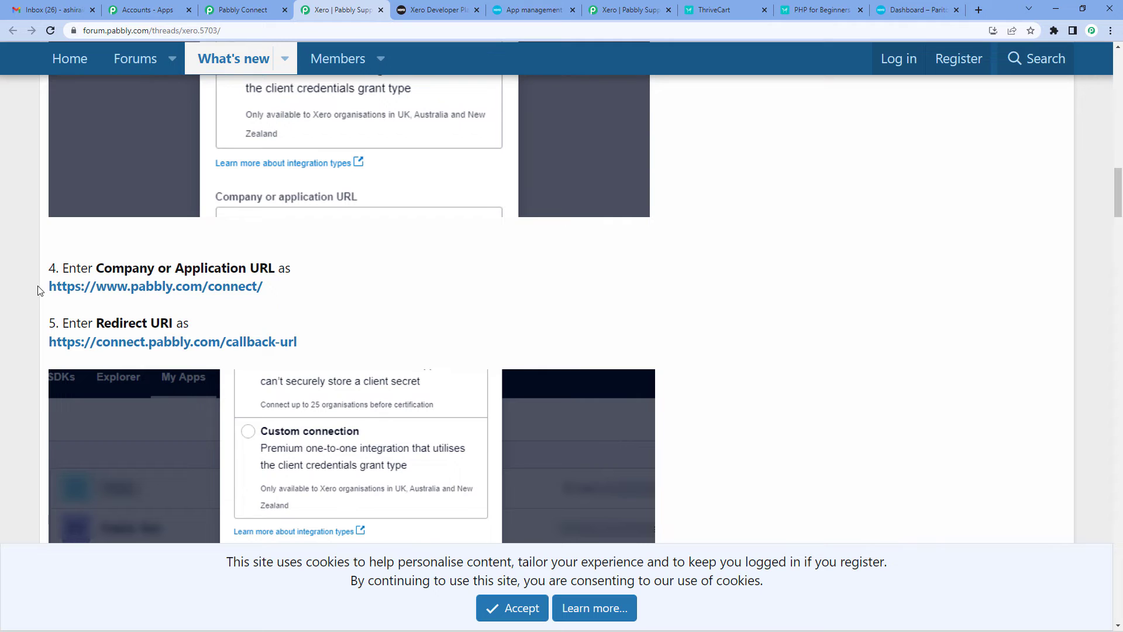
left_click_drag(46, 287, 288, 293)
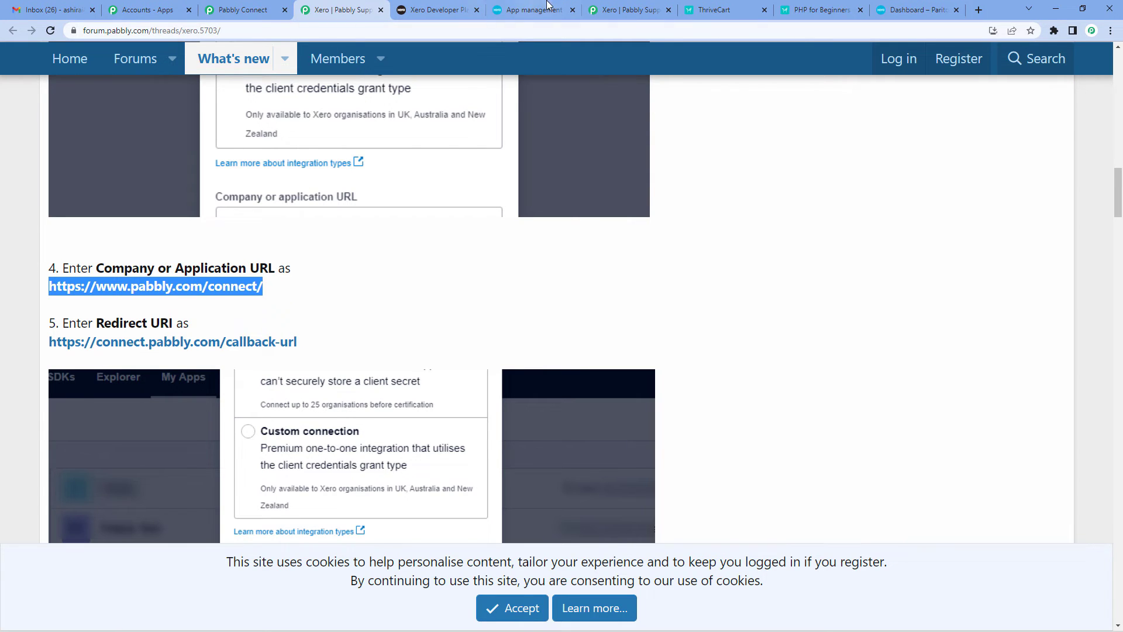
left_click(620, 6)
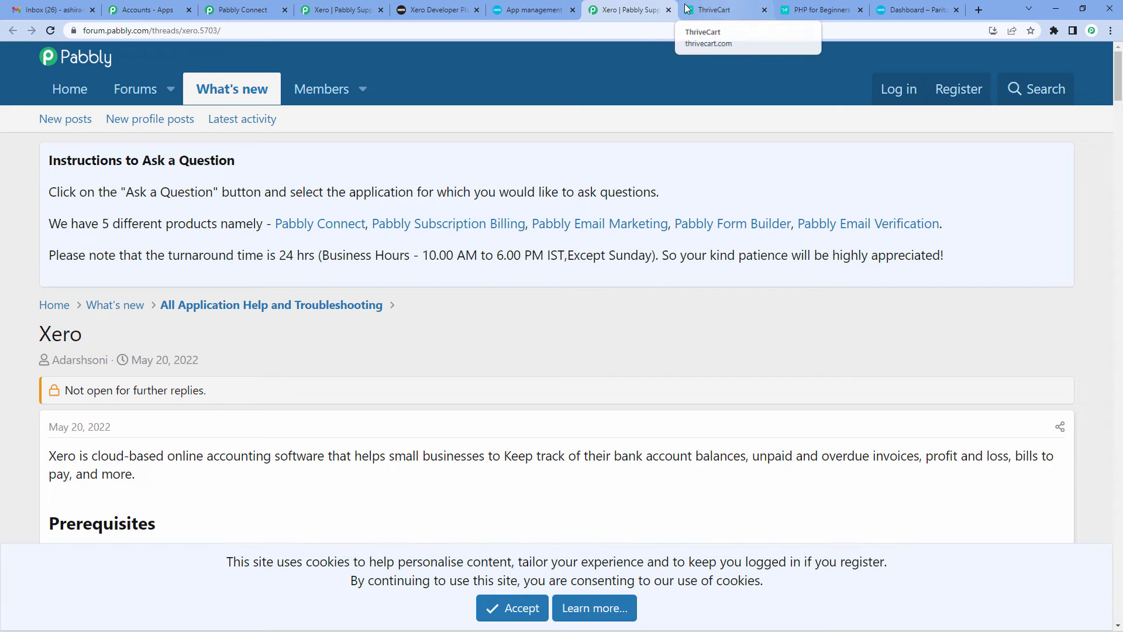
left_click(245, 6)
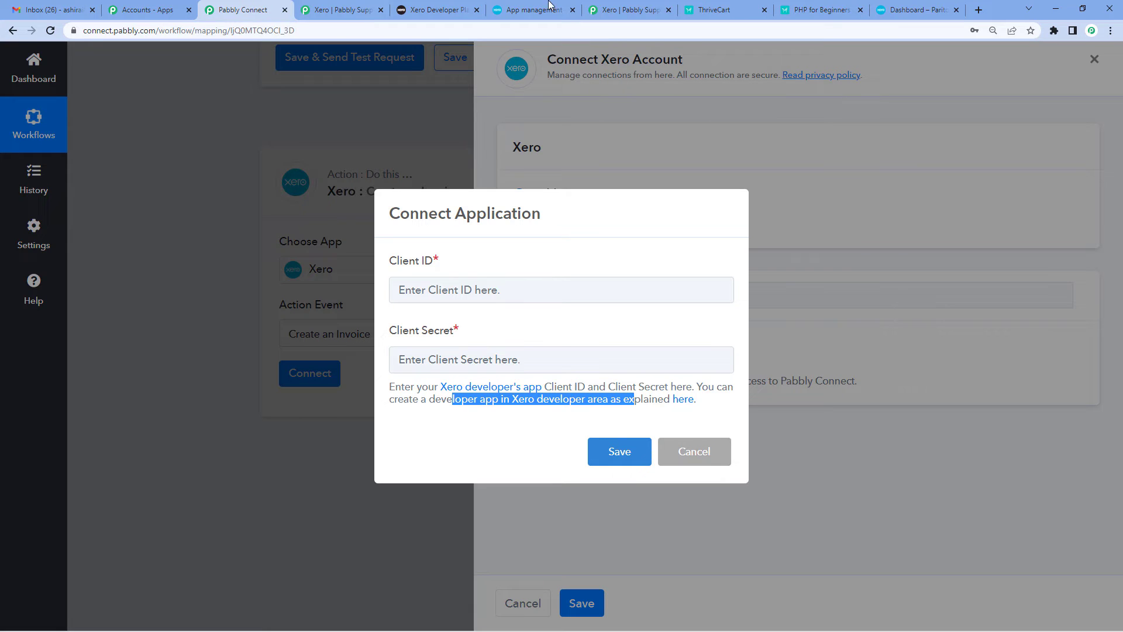
left_click(721, 8)
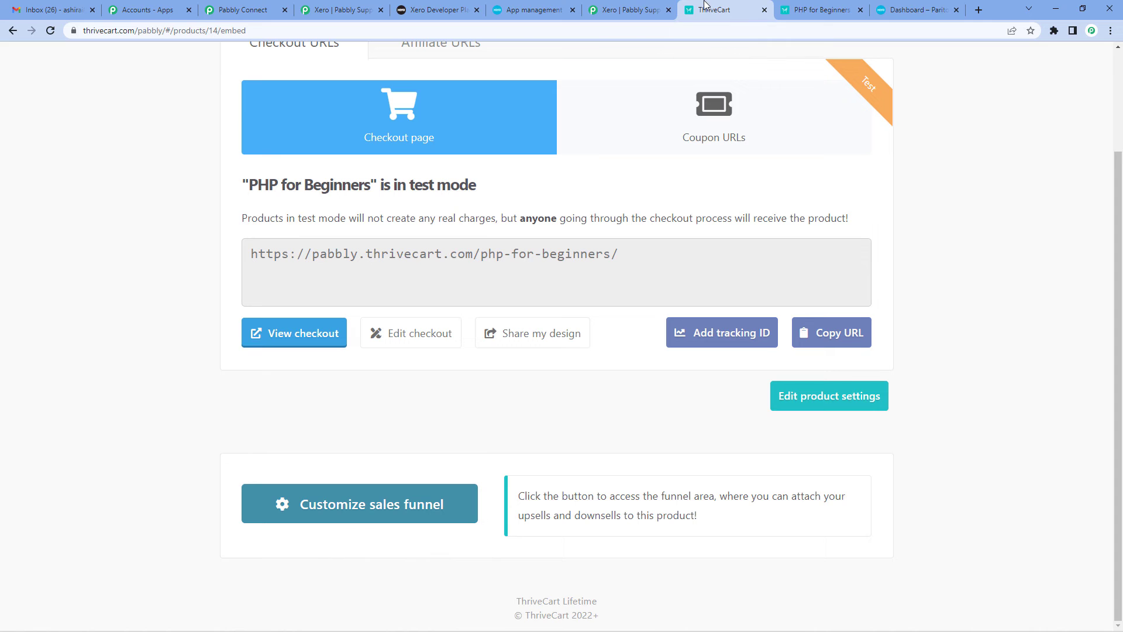
left_click(642, 5)
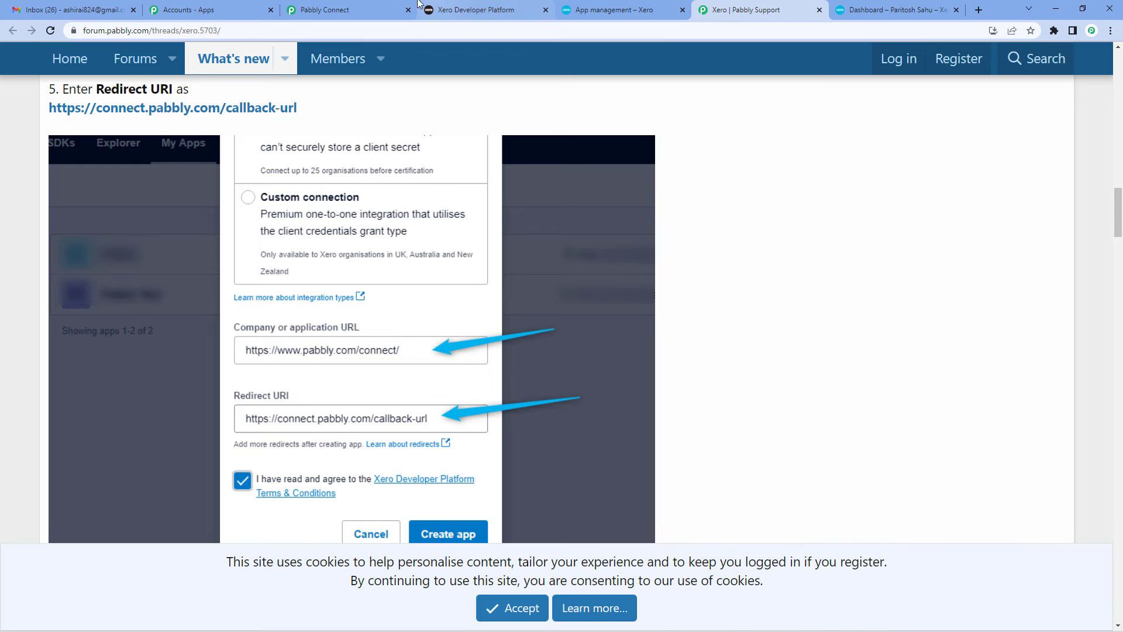
scroll(47, 293, "up", 4)
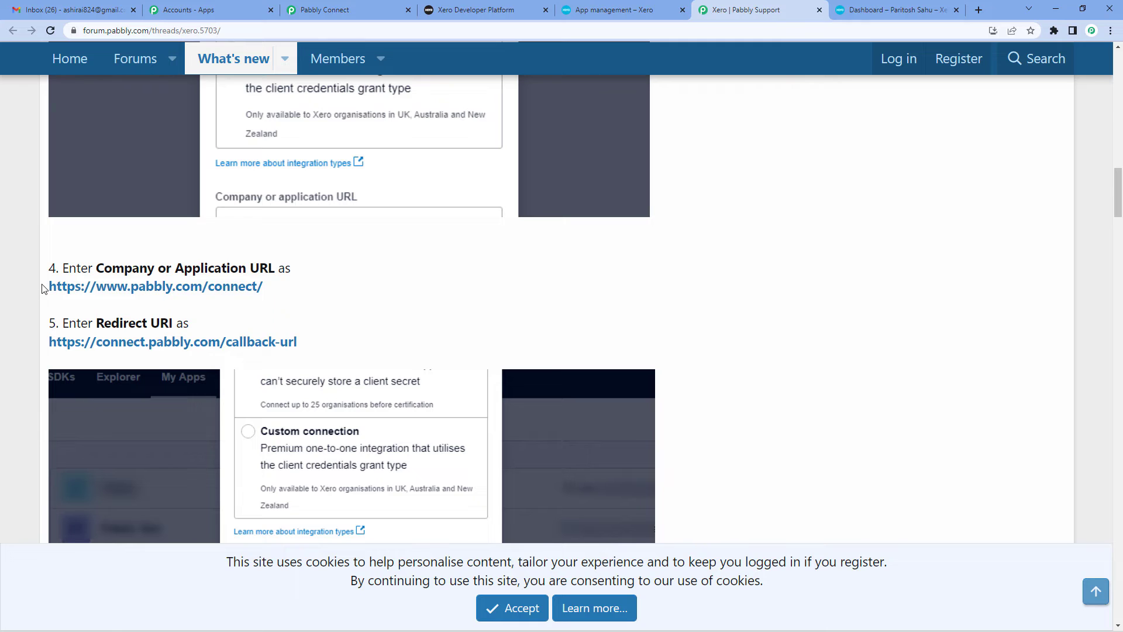
left_click_drag(42, 289, 300, 297)
key("ctrl+c")
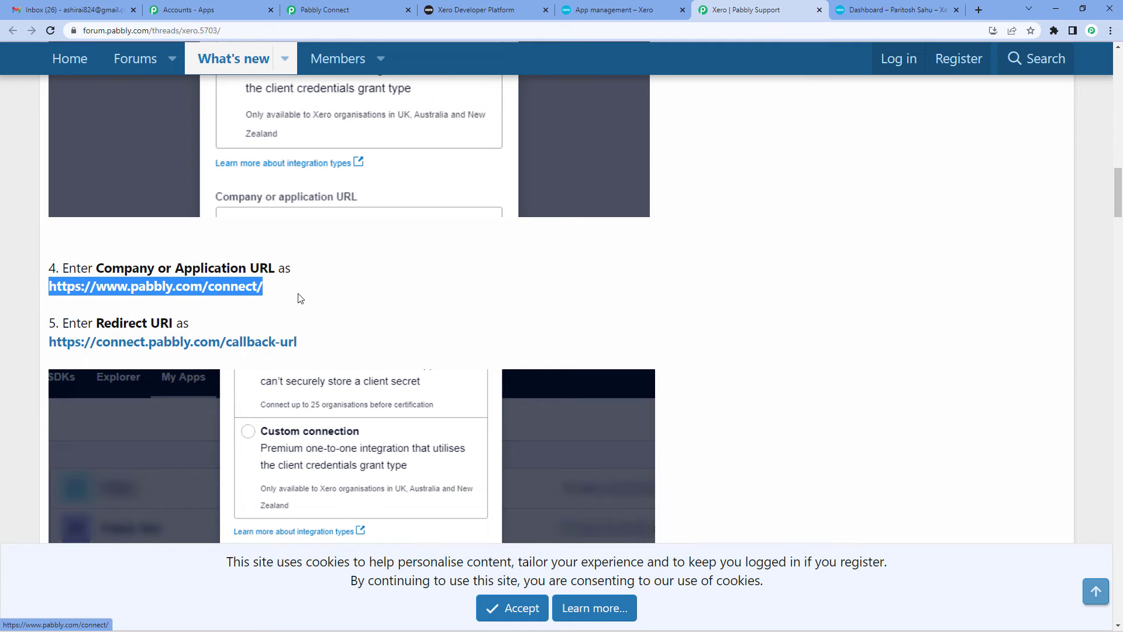
left_click(581, 4)
key("ctrl+v")
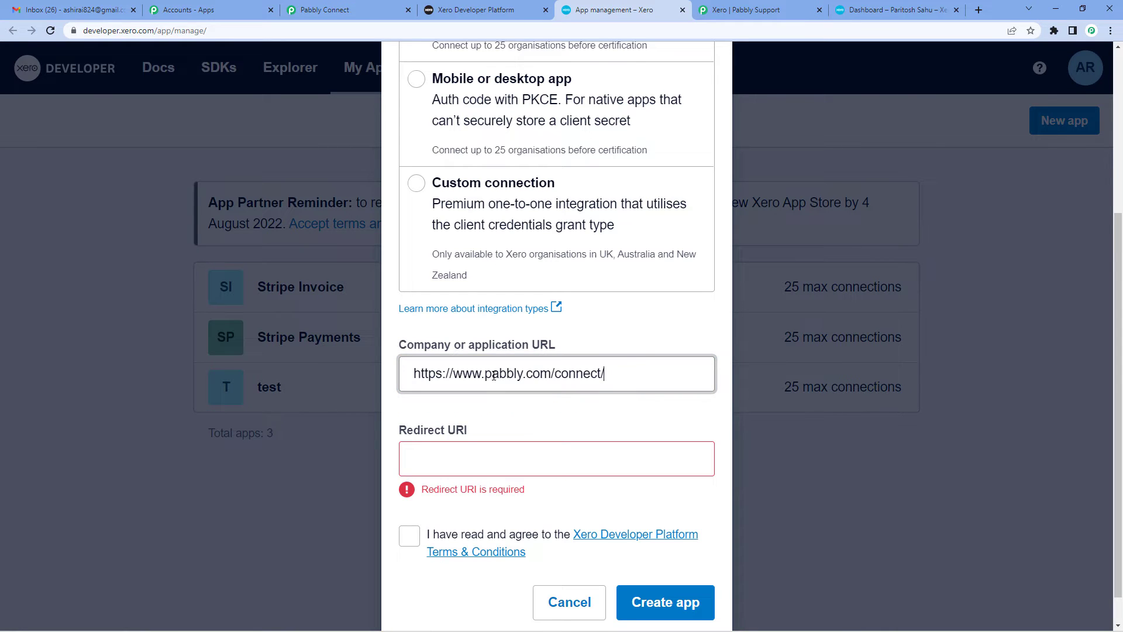
left_click(746, 10)
left_click_drag(46, 350, 314, 351)
key("ctrl+c")
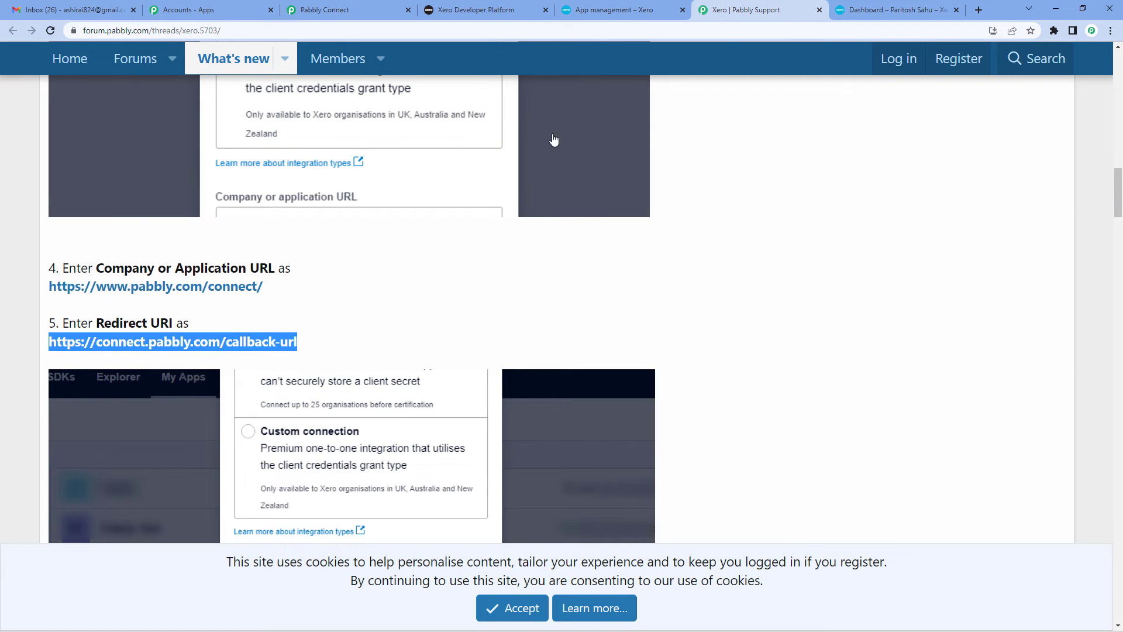
left_click(611, 9)
left_click(451, 459)
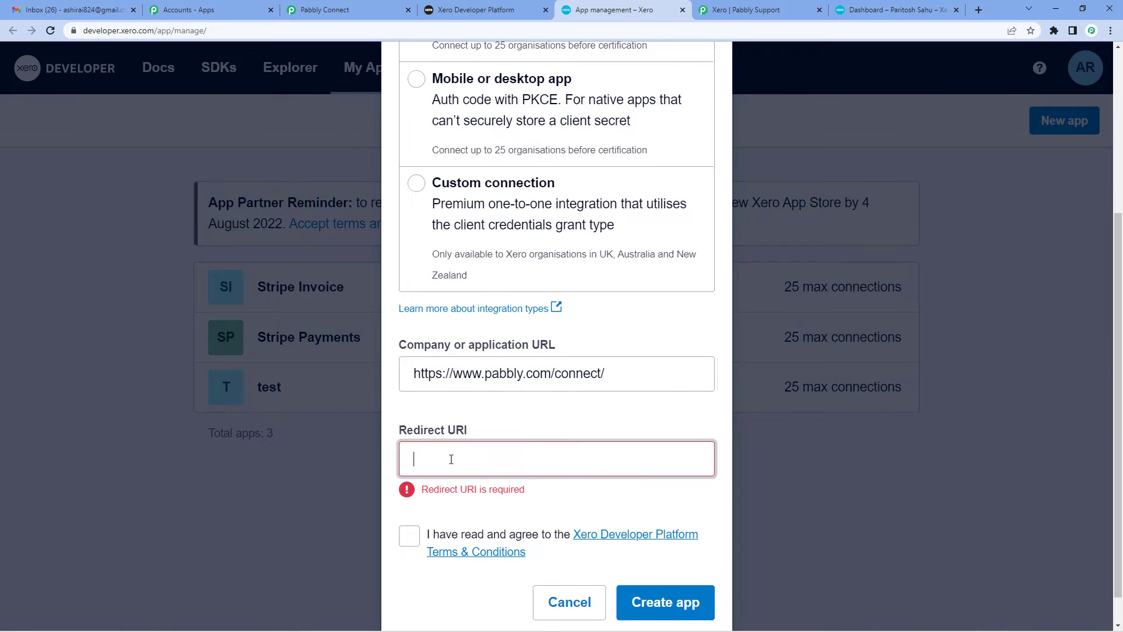
key("ctrl+v")
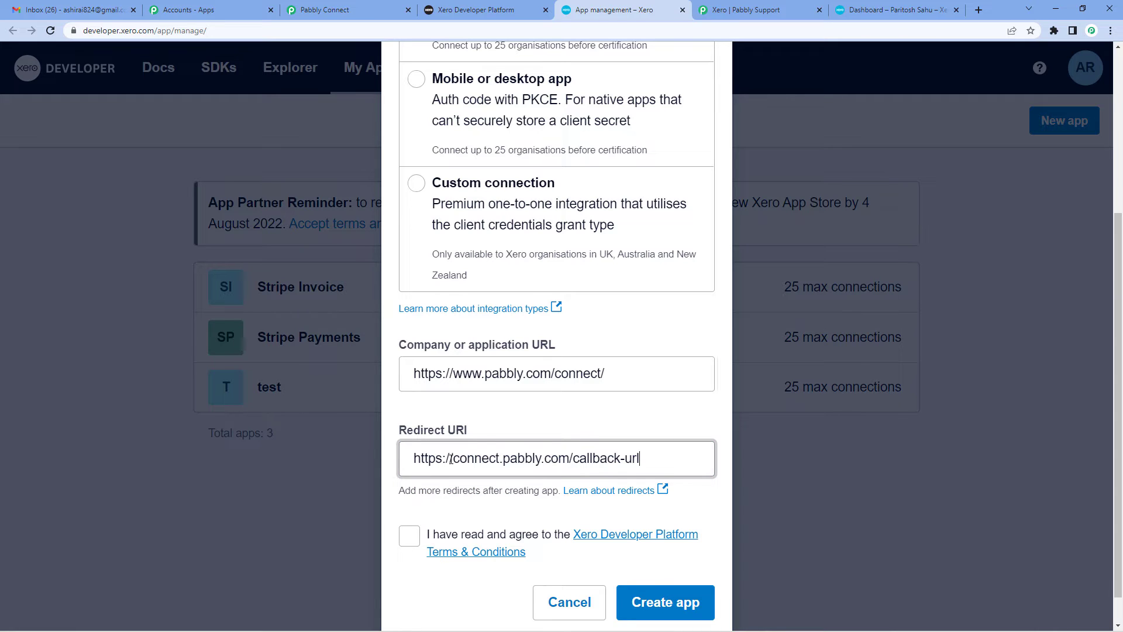
- Agree to the Xero Developer Platform Terms & Conditions and create the app
scroll(451, 458, "down", 1)
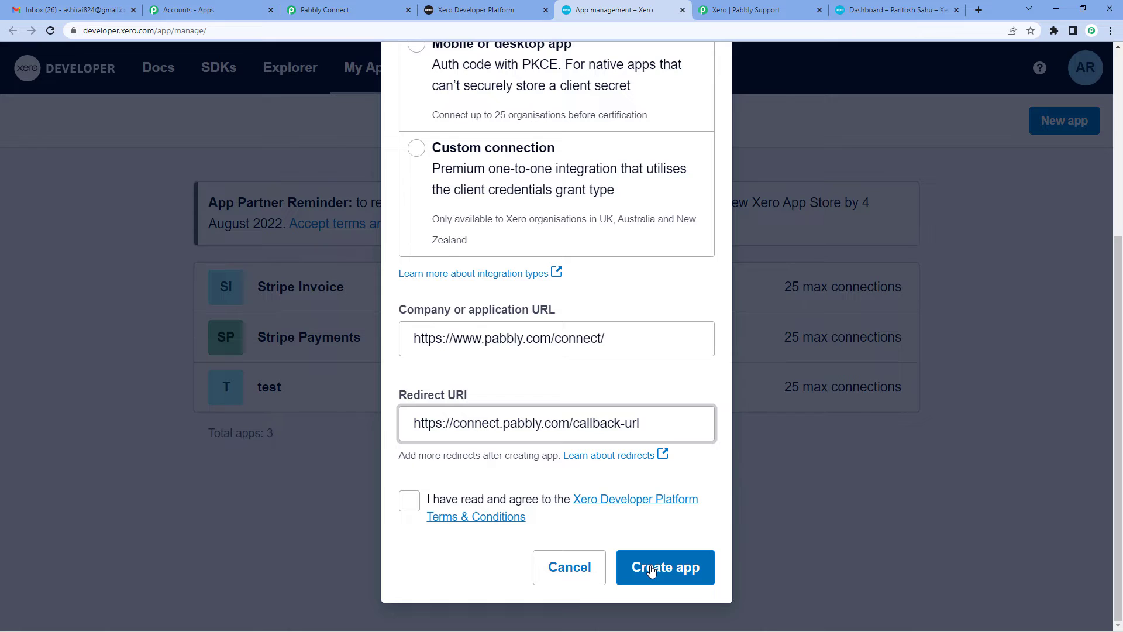
left_click(409, 501)
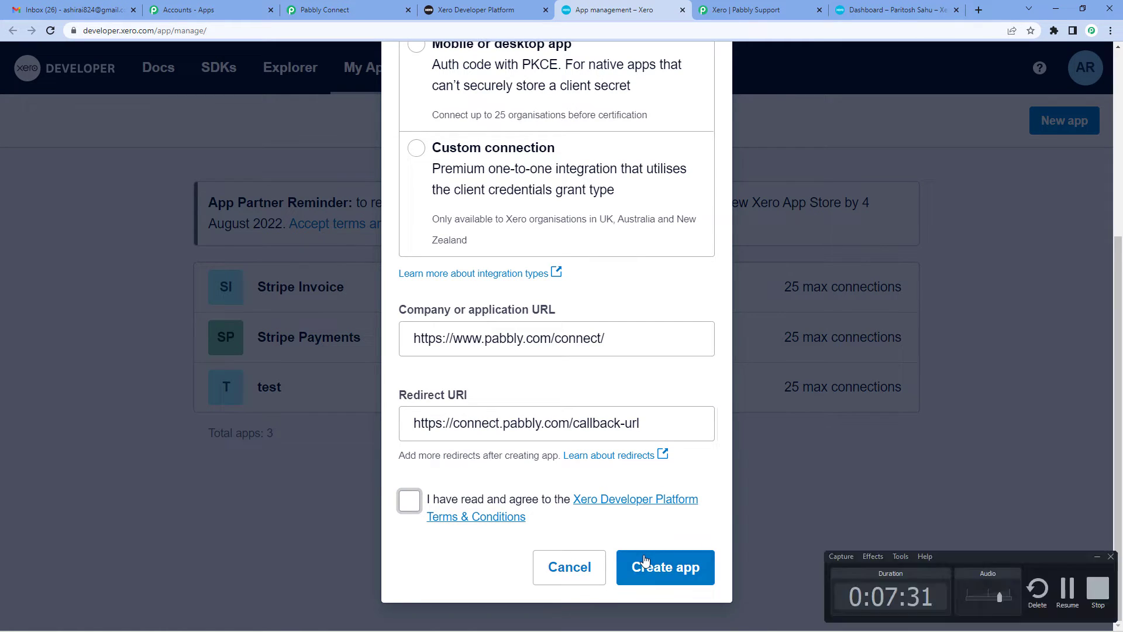
left_click(418, 510)
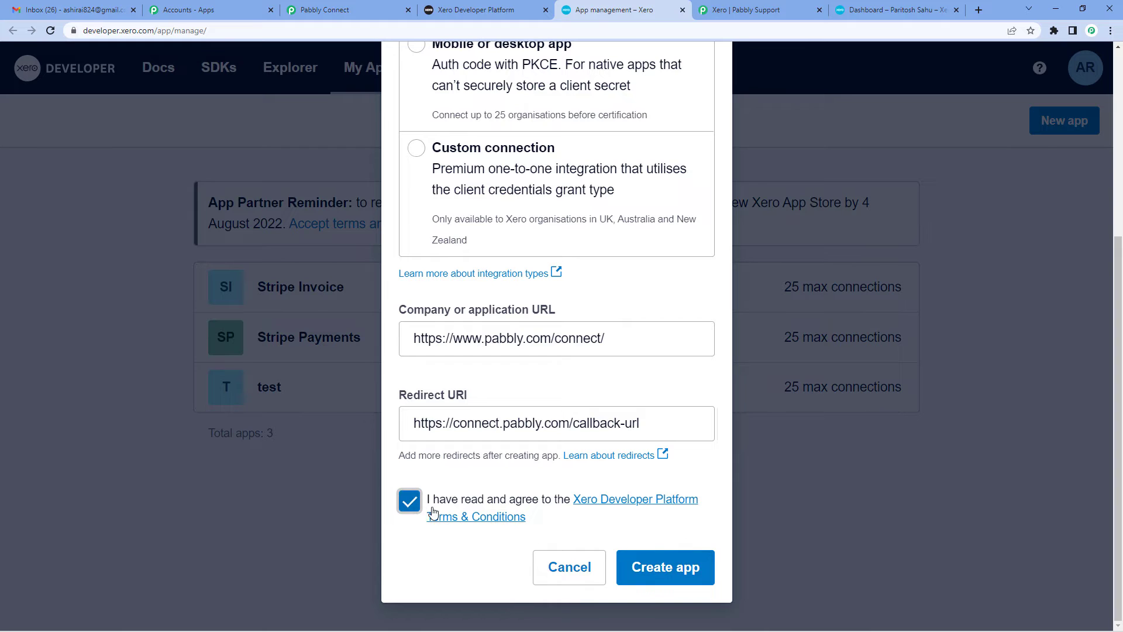
left_click(684, 568)
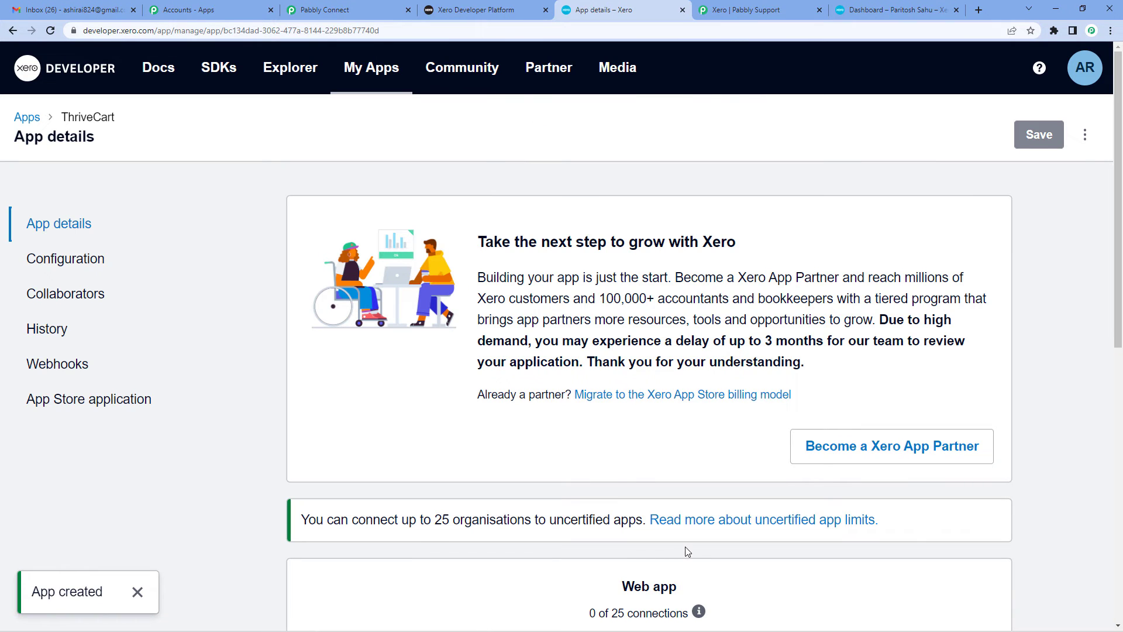
- Open the ThriveCart app's configuration and generate a client secret
left_click(93, 265)
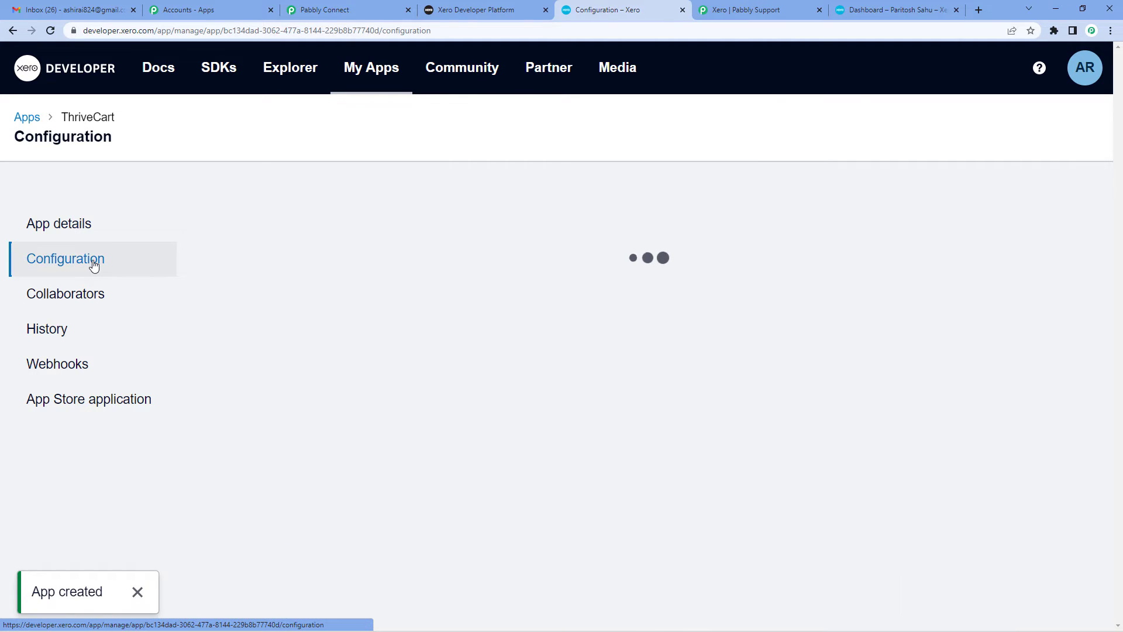
scroll(556, 390, "down", 2)
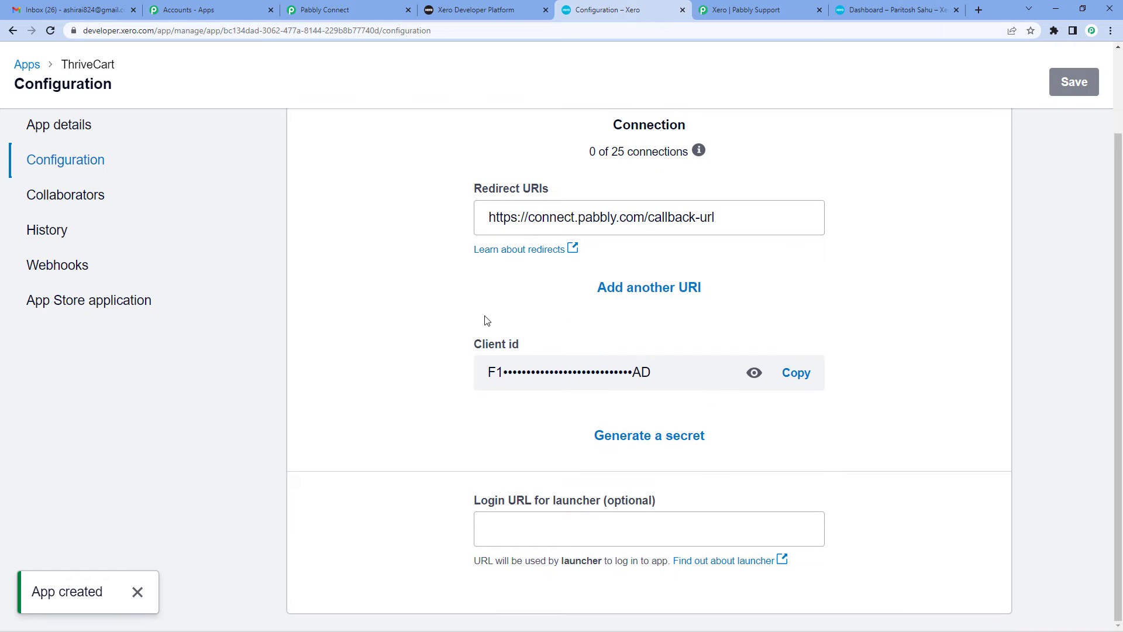
left_click(684, 441)
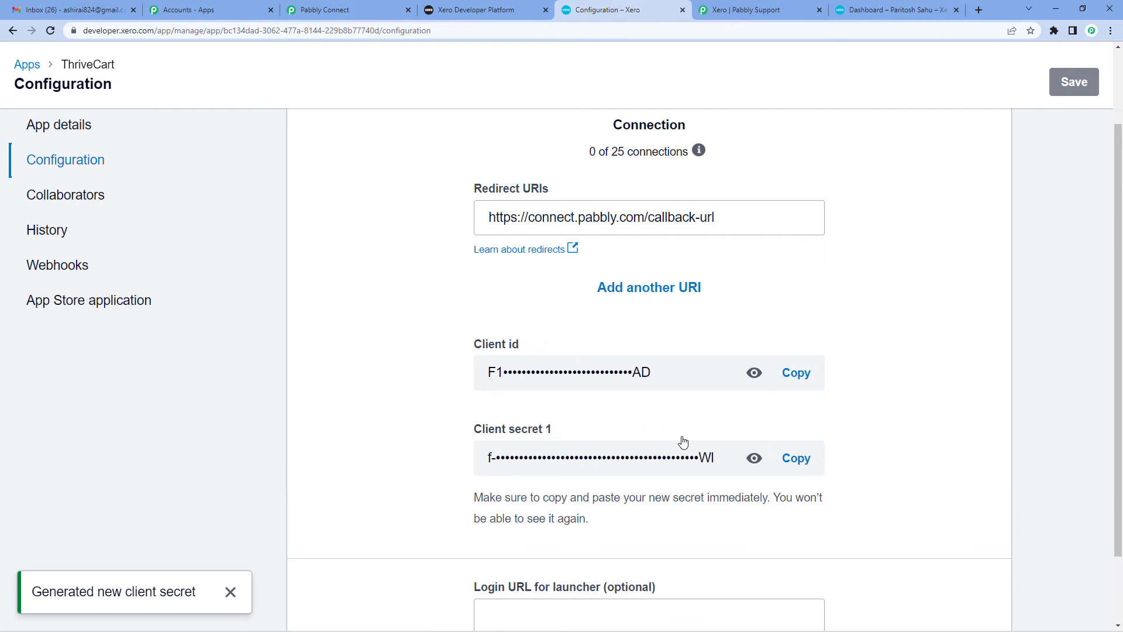
- Copy the ThriveCart app's client ID, switch to Pabbly Connect and paste it as the Client ID of the Xero connection
left_click(797, 379)
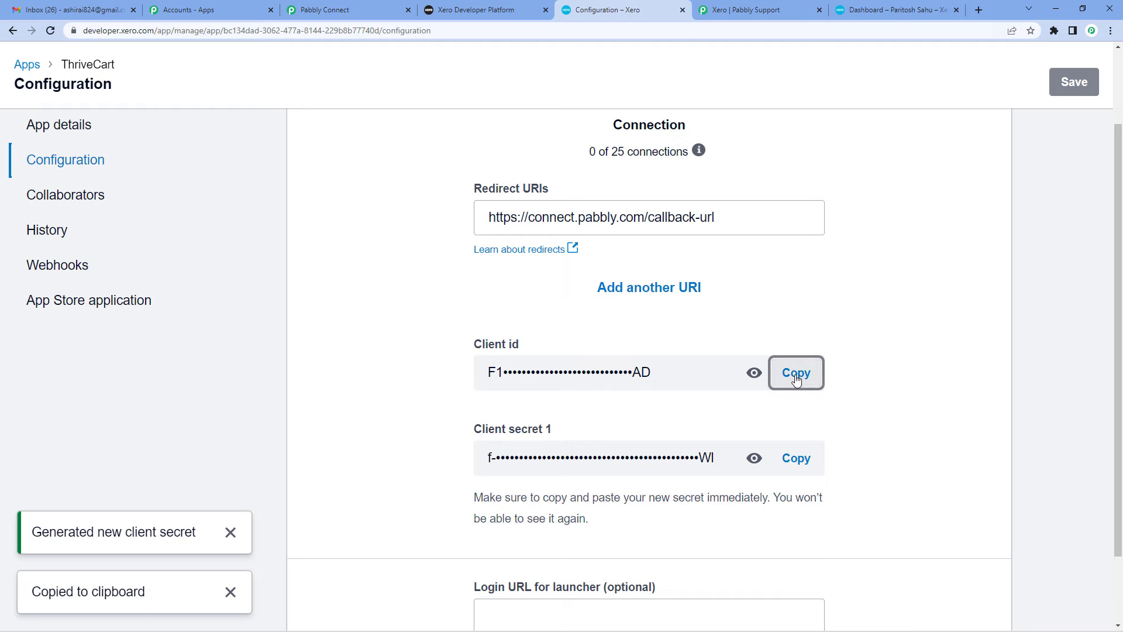
left_click(376, 6)
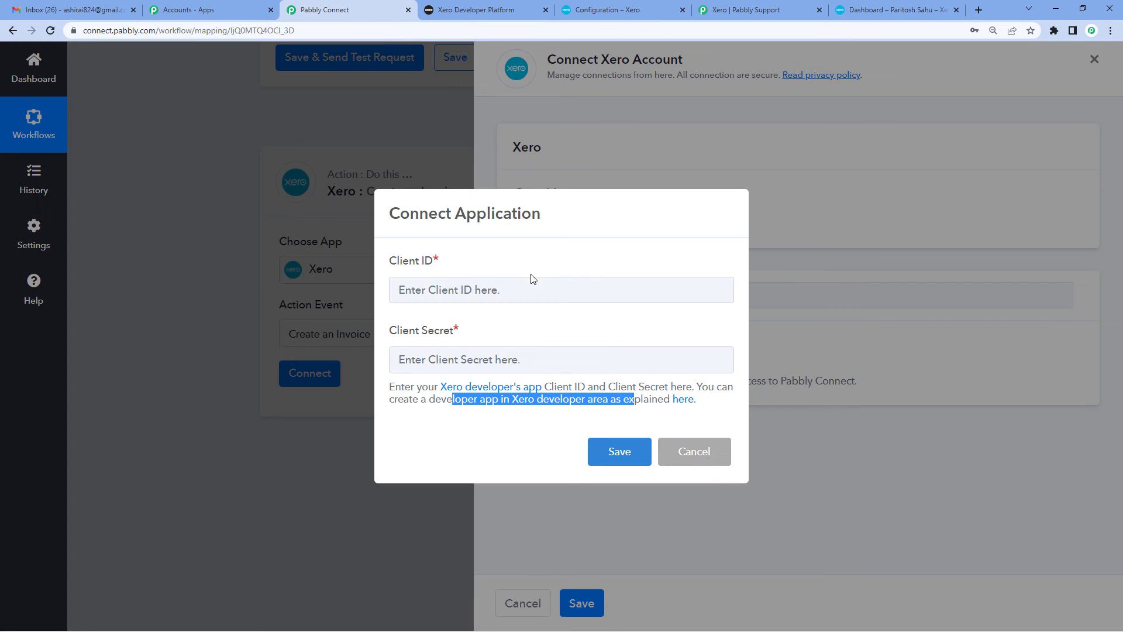
left_click(524, 290)
key("ctrl+v")
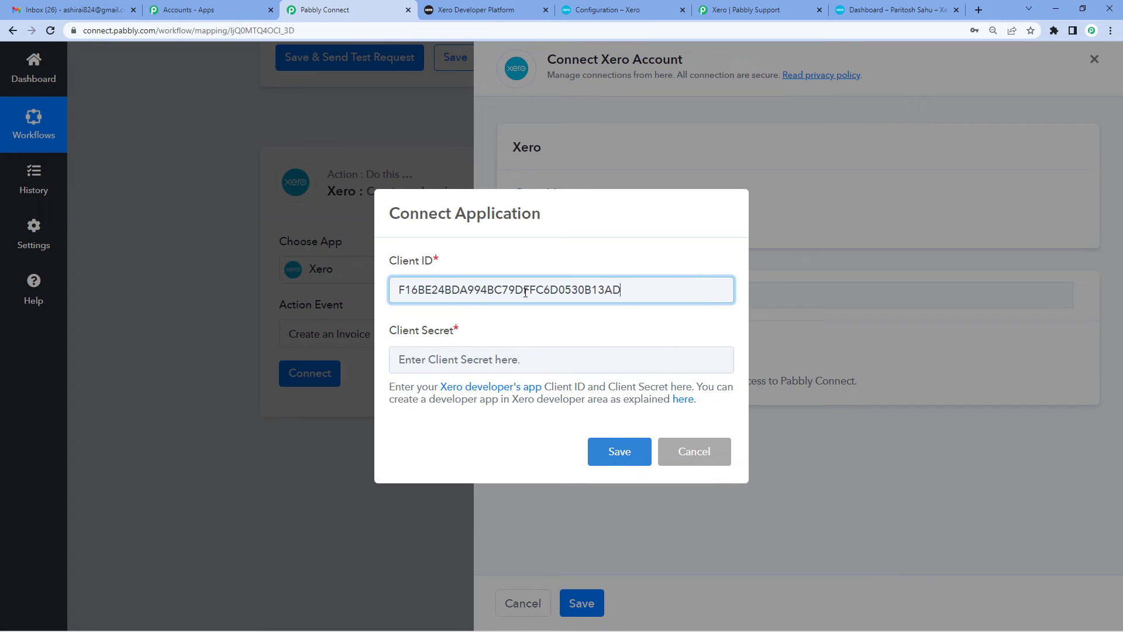
- Copy the ThriveCart app's client secret from its Xero configuration, enter it as the Client Secret in Pabbly Connect and save the credentials
left_click(607, 5)
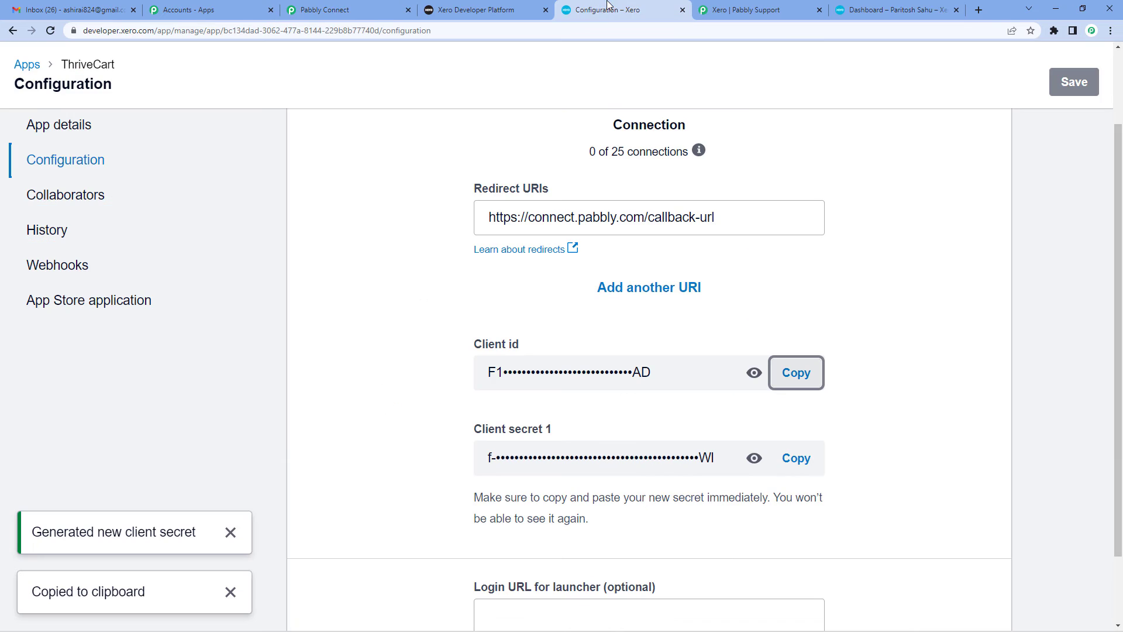
left_click(796, 458)
left_click(351, 8)
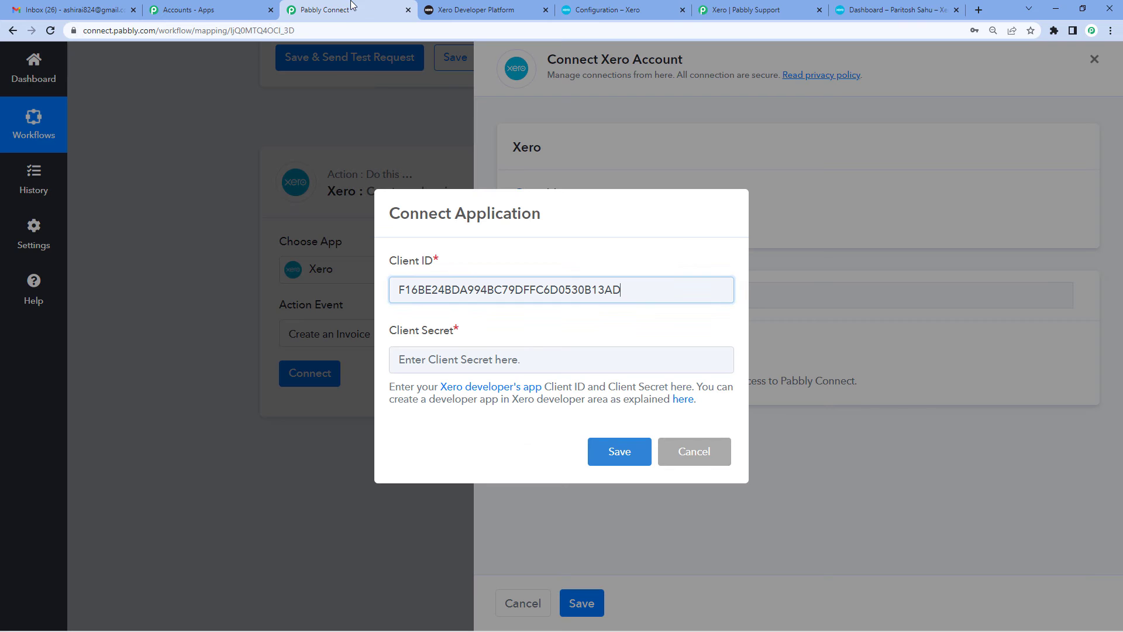
left_click(517, 361)
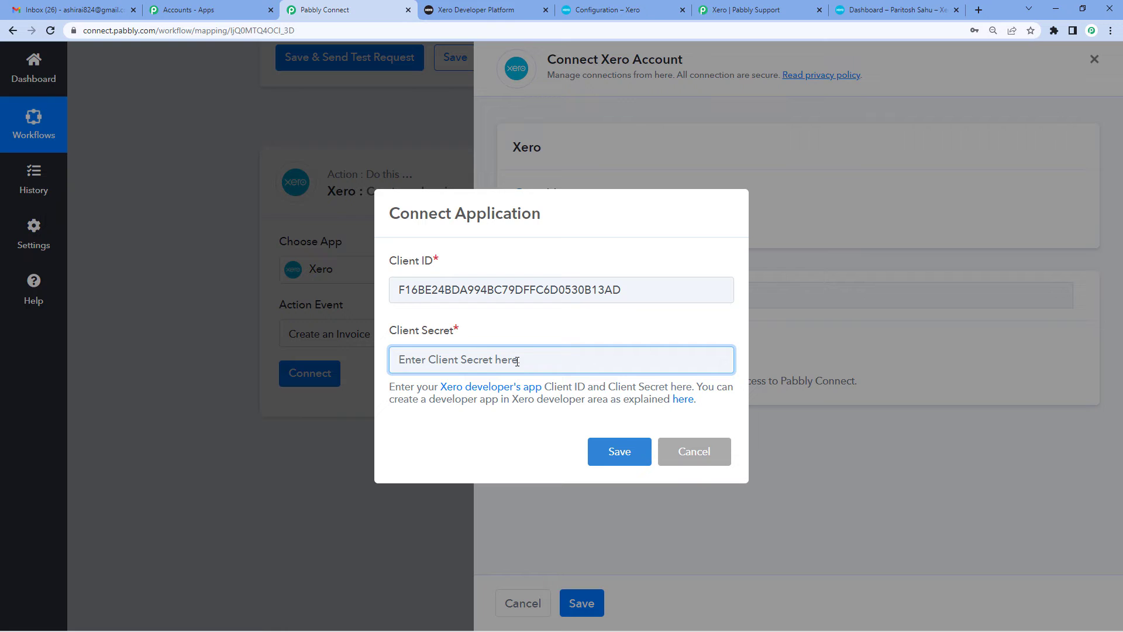
key("ctrl+v")
left_click(641, 446)
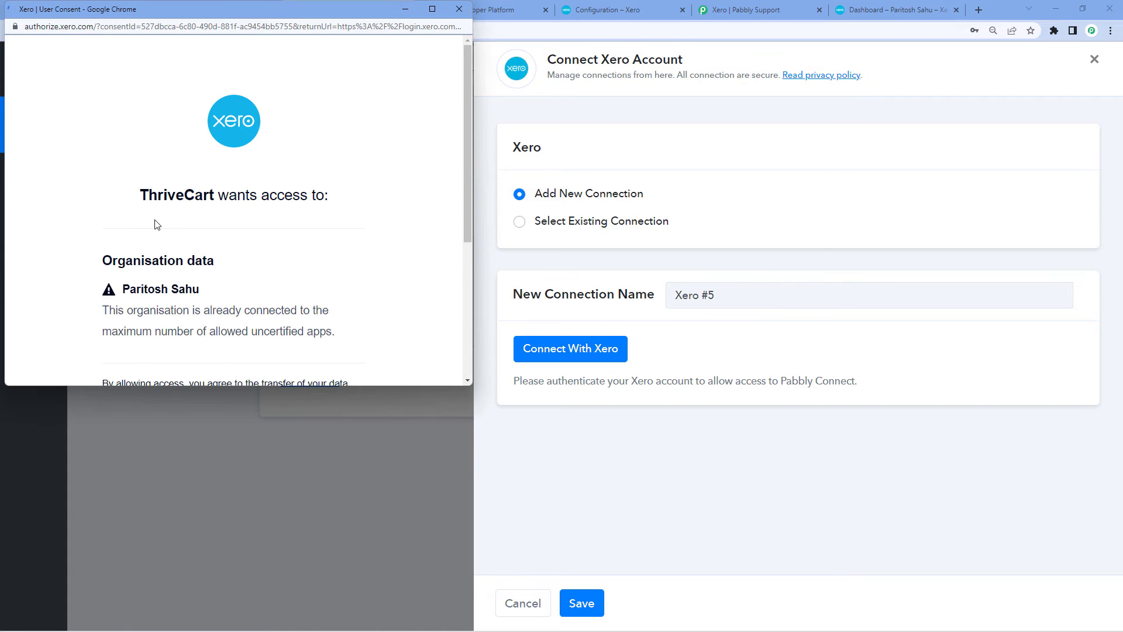
- Allow the ThriveCart app access to the Xero account and acknowledge the authorization
scroll(262, 223, "down", 1)
scroll(262, 223, "down", 1)
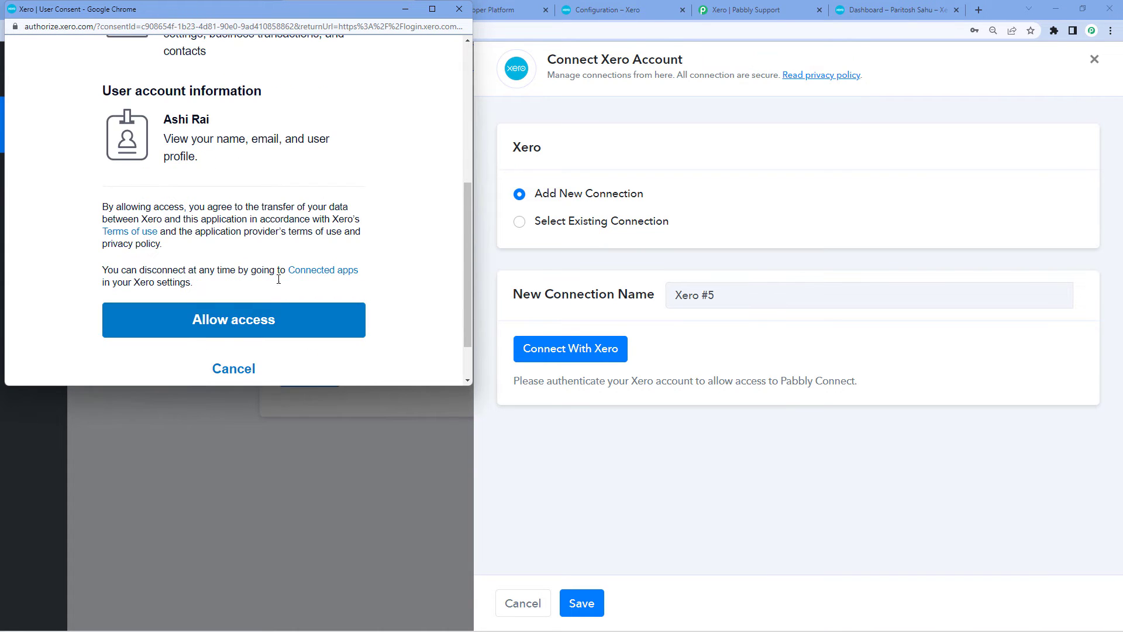
left_click(273, 319)
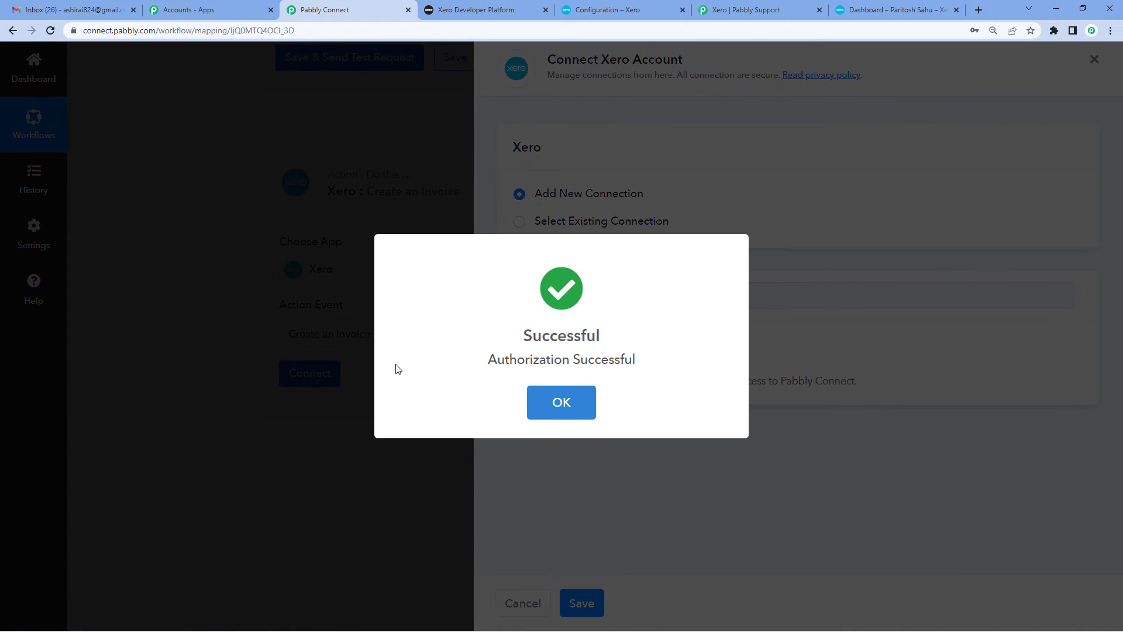
left_click(562, 403)
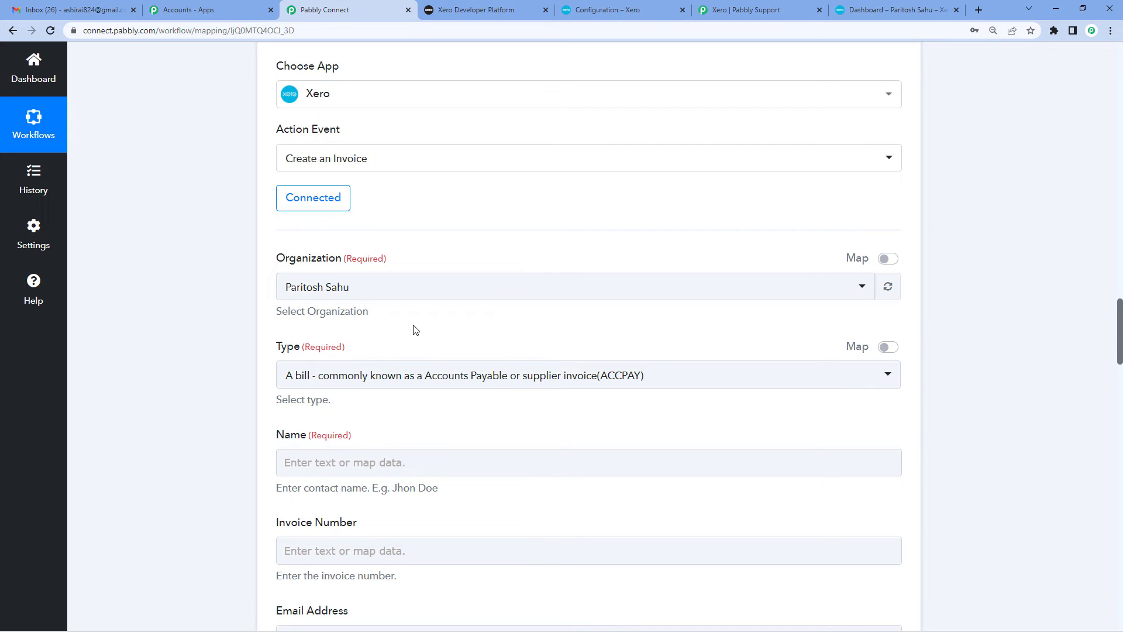
- Select the Xero organization and set the invoice type to A sales invoice (ACCREC)
left_click(415, 287)
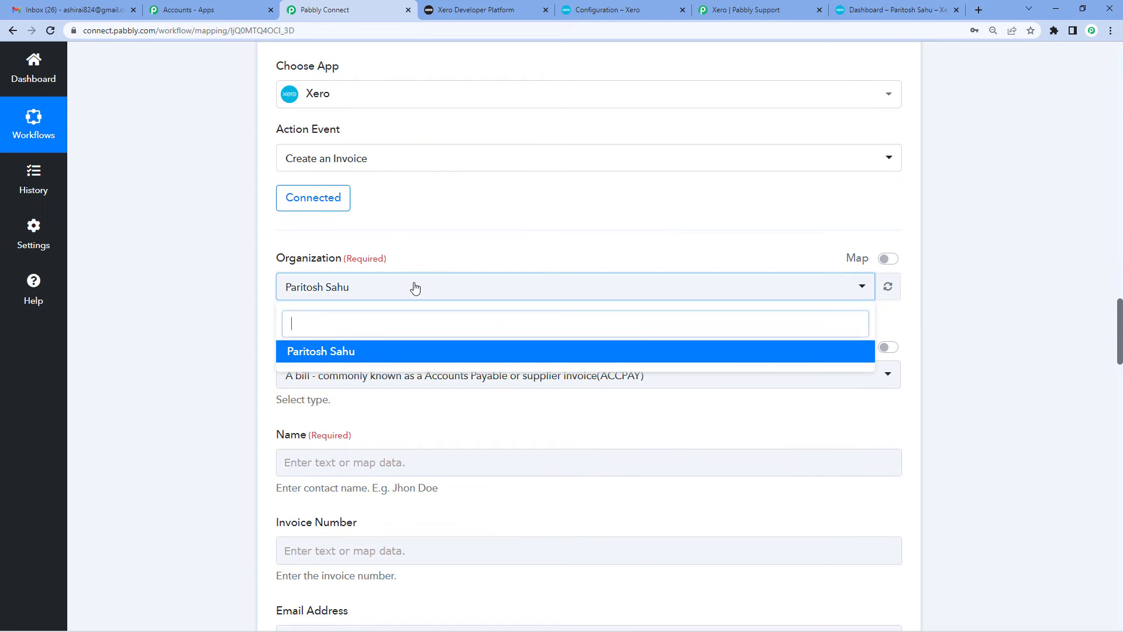
left_click(376, 352)
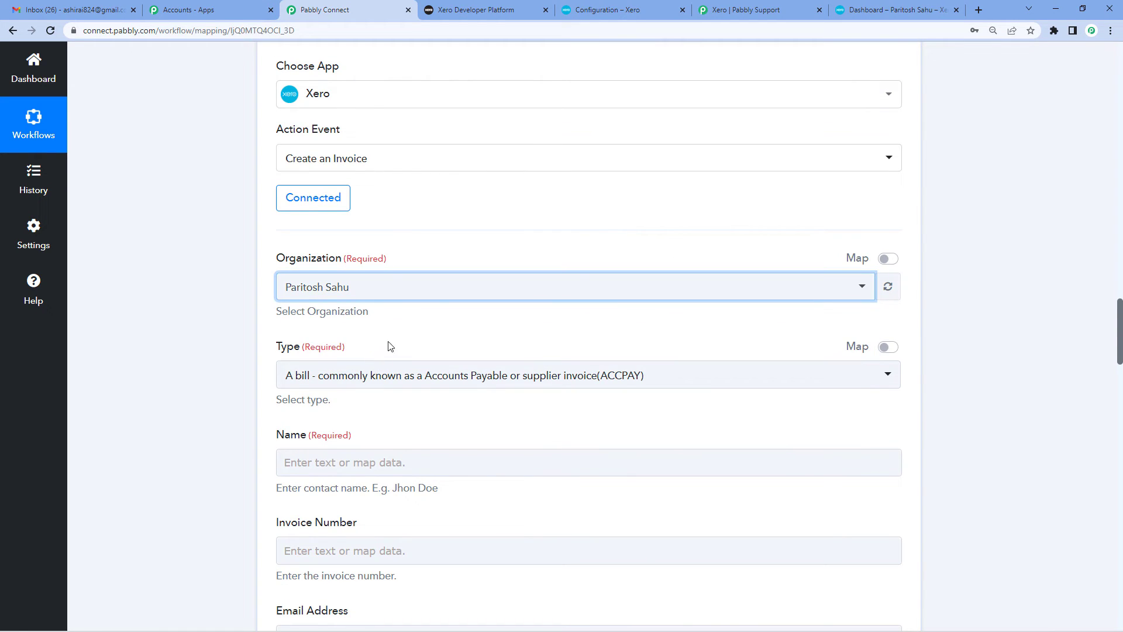
left_click(376, 378)
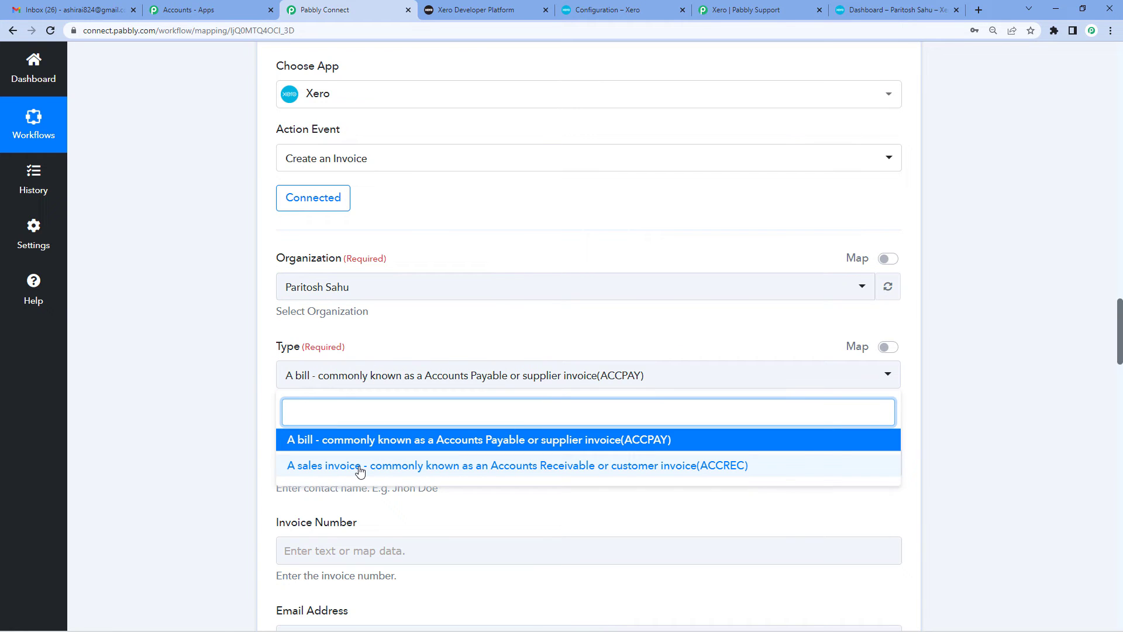
left_click(360, 472)
- Map the invoice's contact Name to Customer Name from the ThriveCart: Product Purchase data
scroll(386, 410, "down", 2)
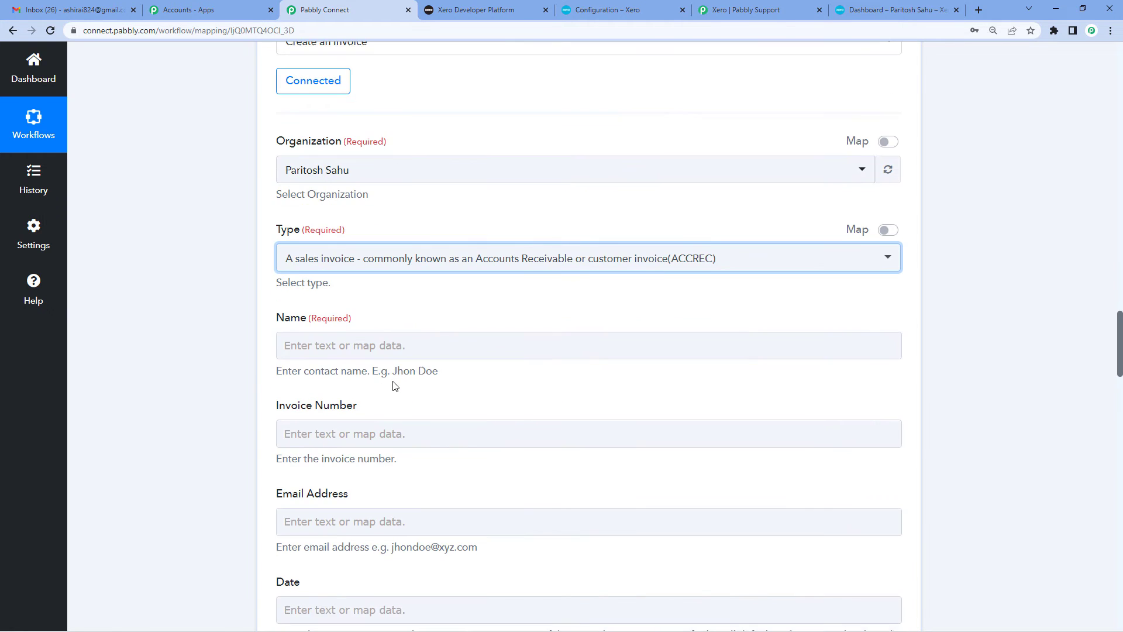
left_click(385, 348)
scroll(398, 374, "down", 1)
left_click(420, 403)
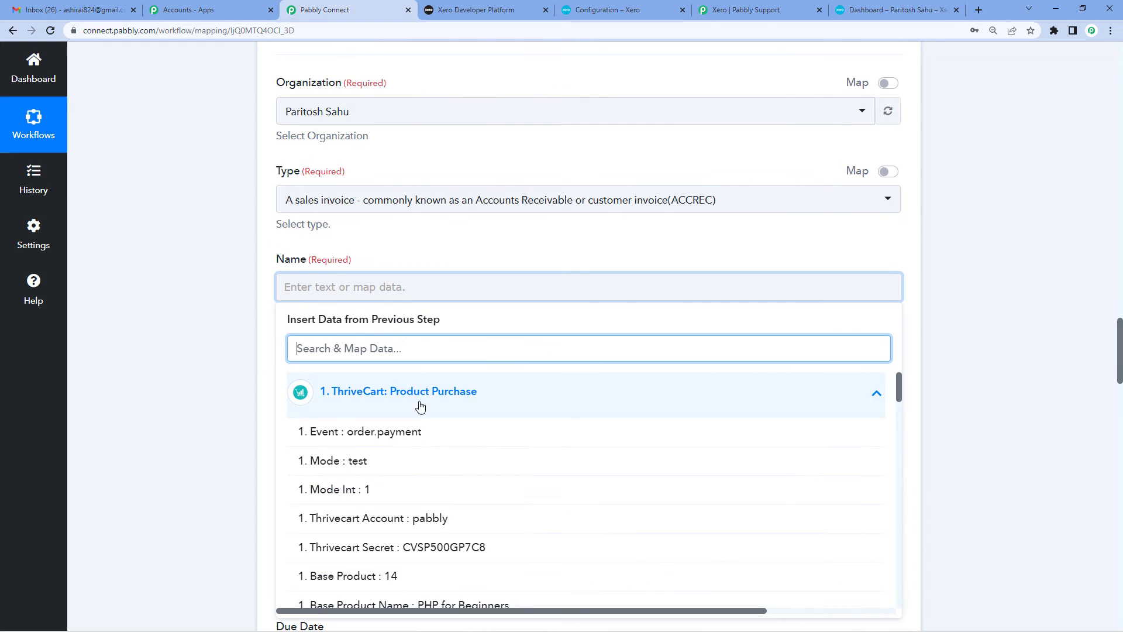
scroll(483, 429, "down", 2)
scroll(454, 479, "down", 2)
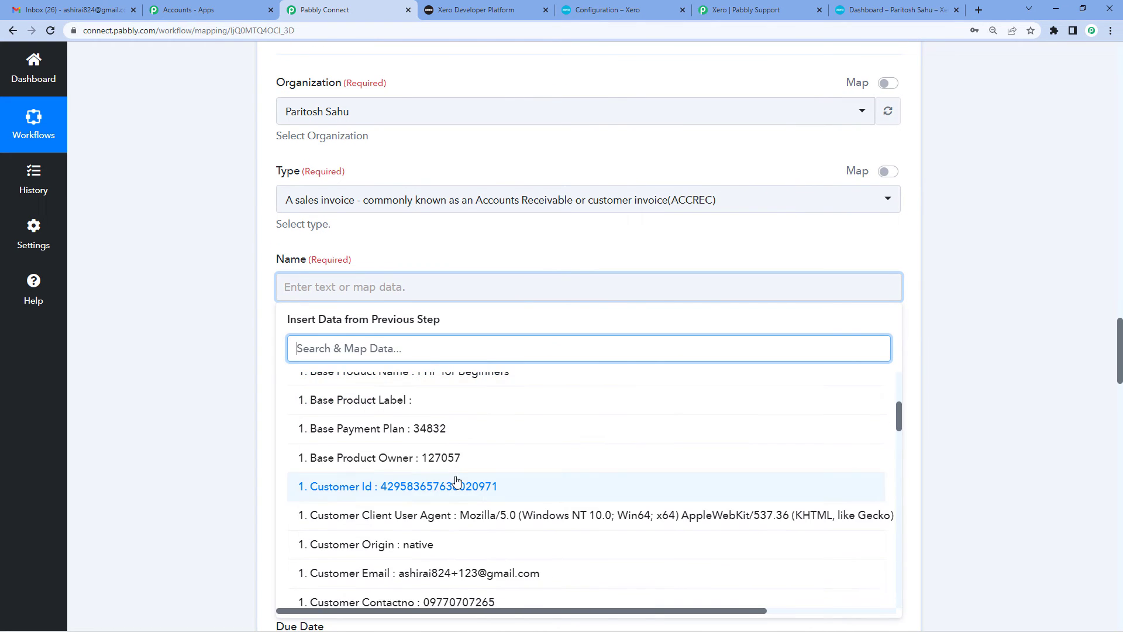
scroll(457, 480, "down", 1)
scroll(457, 482, "down", 5)
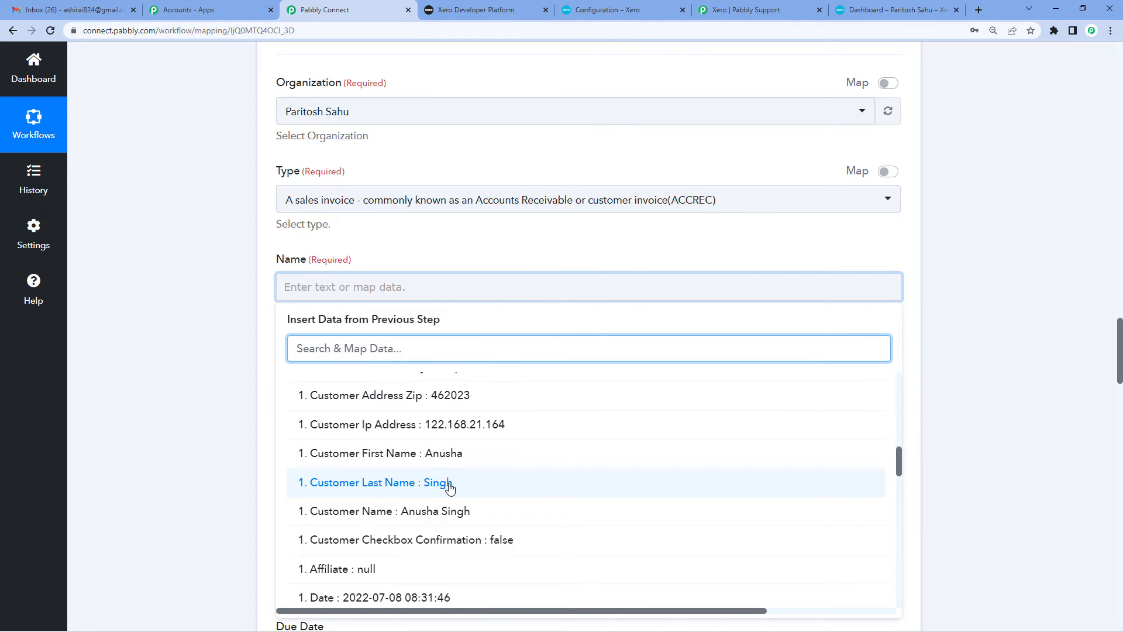
left_click(448, 511)
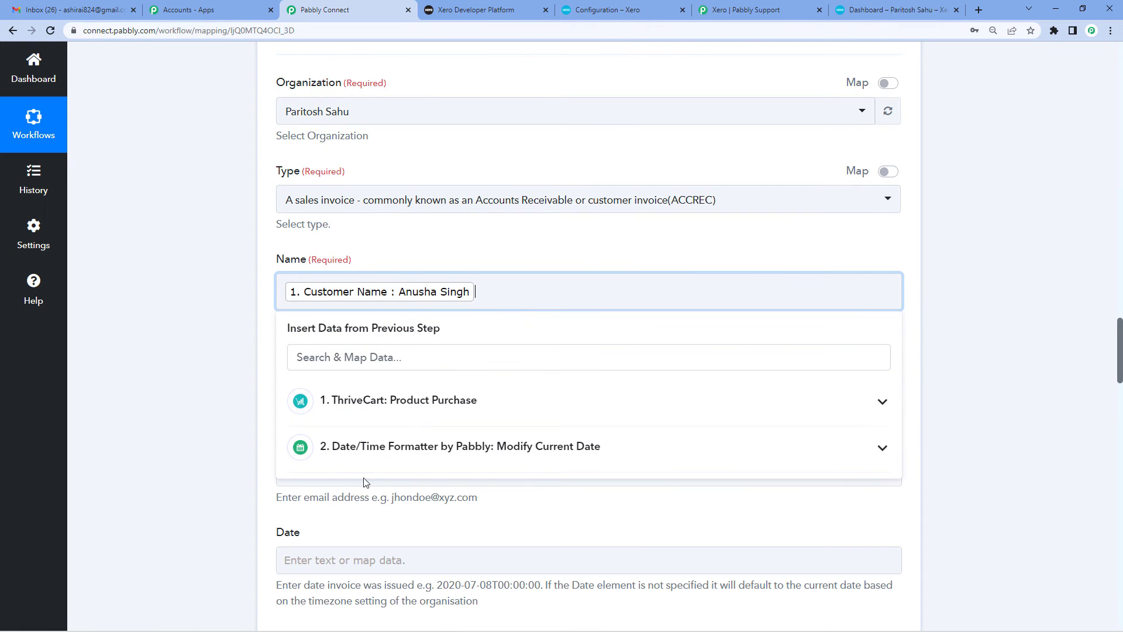
left_click(229, 389)
- Map the Invoice Number to Date Unix from the ThriveCart: Product Purchase data
left_click(339, 385)
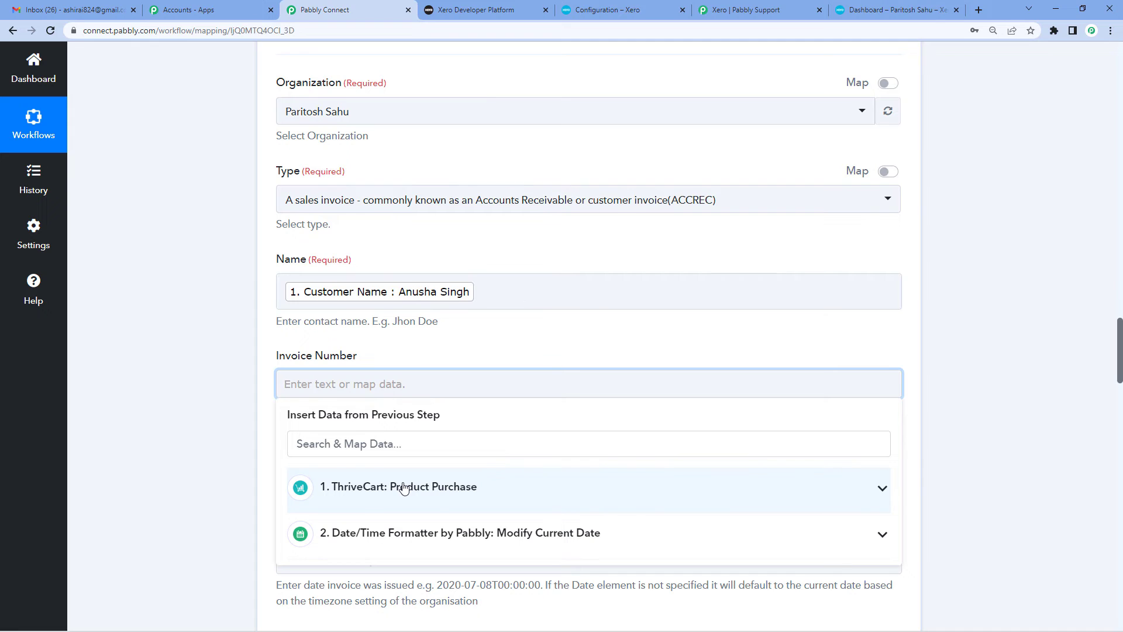
scroll(457, 468, "down", 1)
left_click(474, 463)
scroll(492, 433, "down", 3)
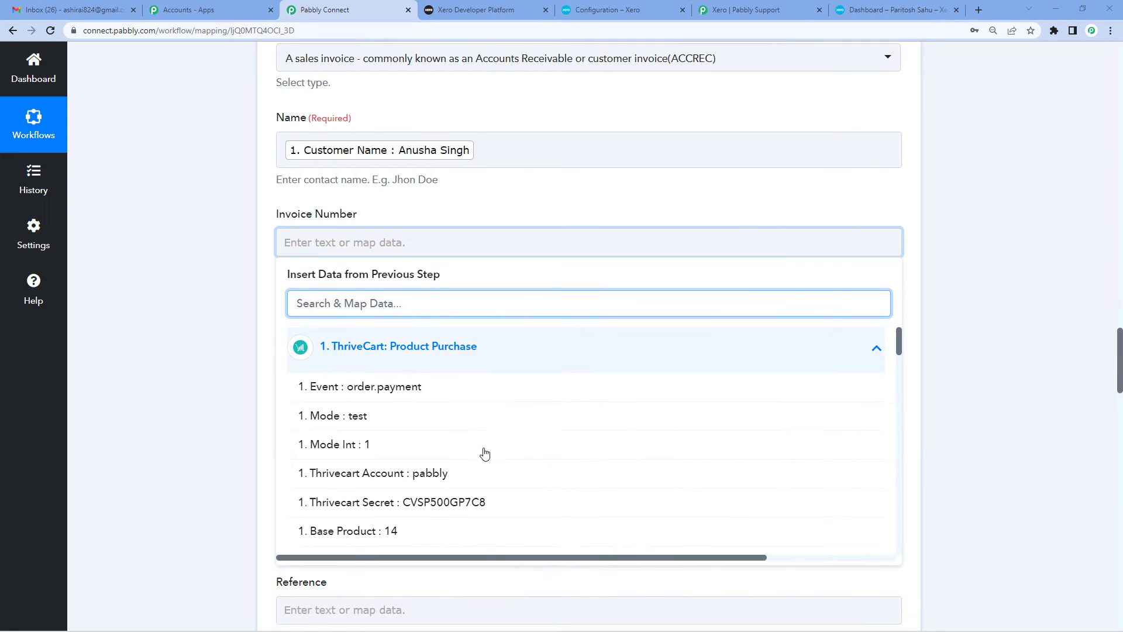
scroll(485, 454, "down", 12)
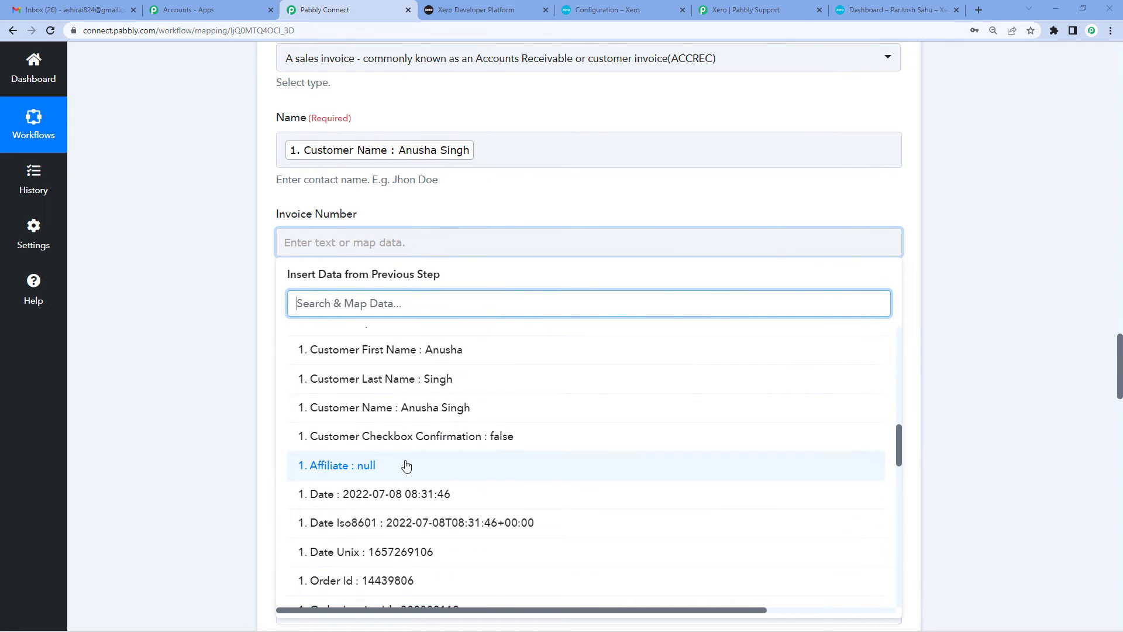
scroll(406, 465, "down", 1)
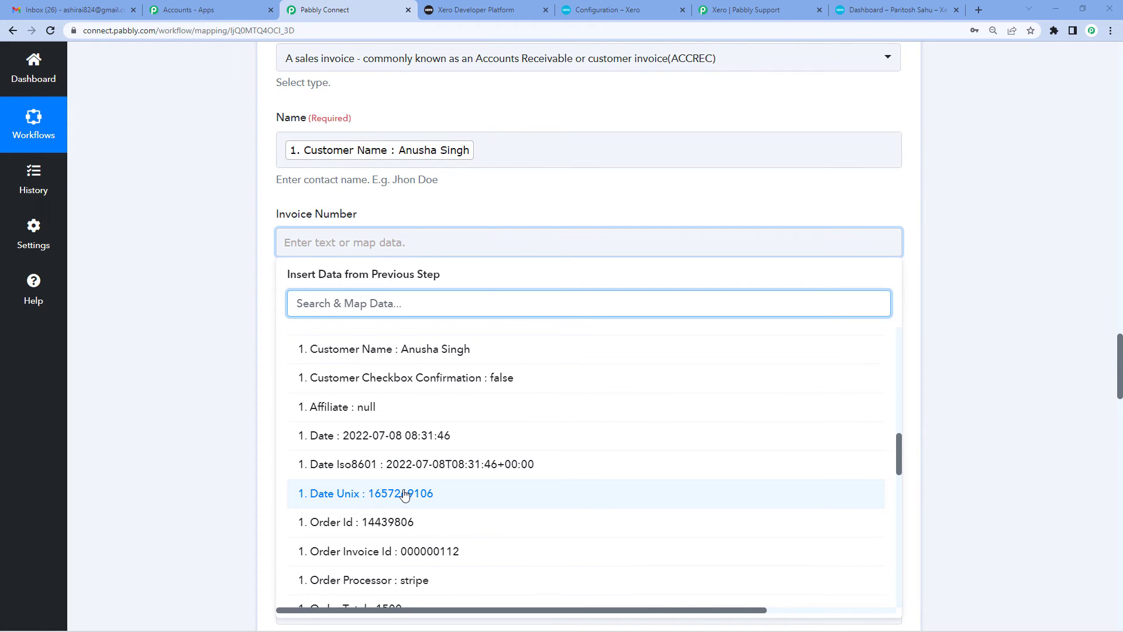
left_click(404, 494)
left_click(168, 438)
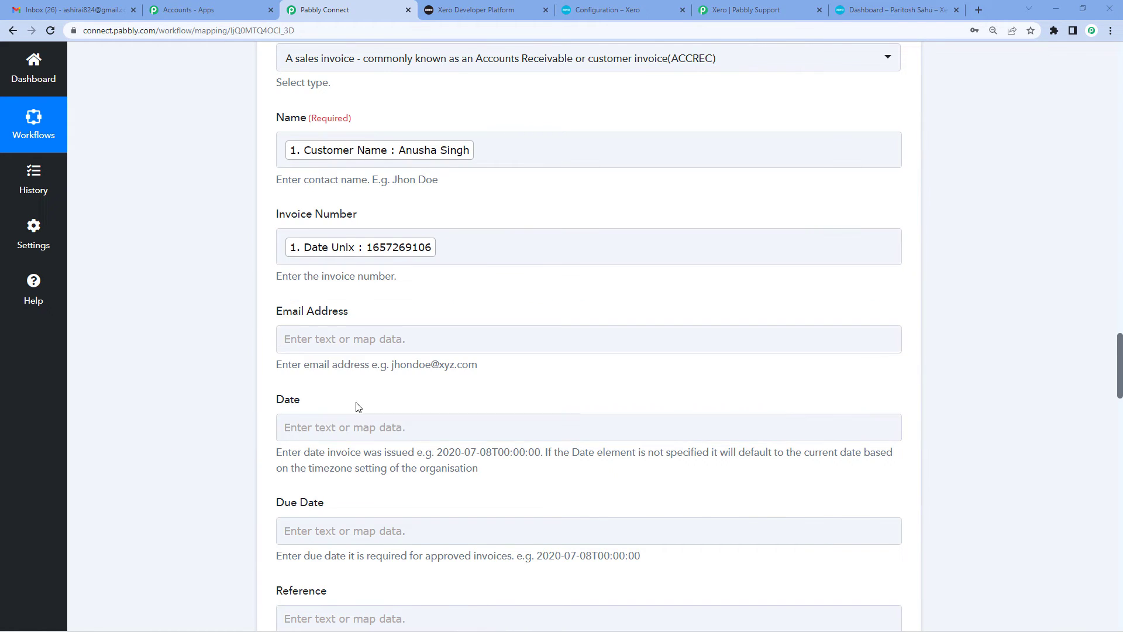
- Map the invoice's Email Address to Customer Email from the ThriveCart: Product Purchase data
left_click(374, 340)
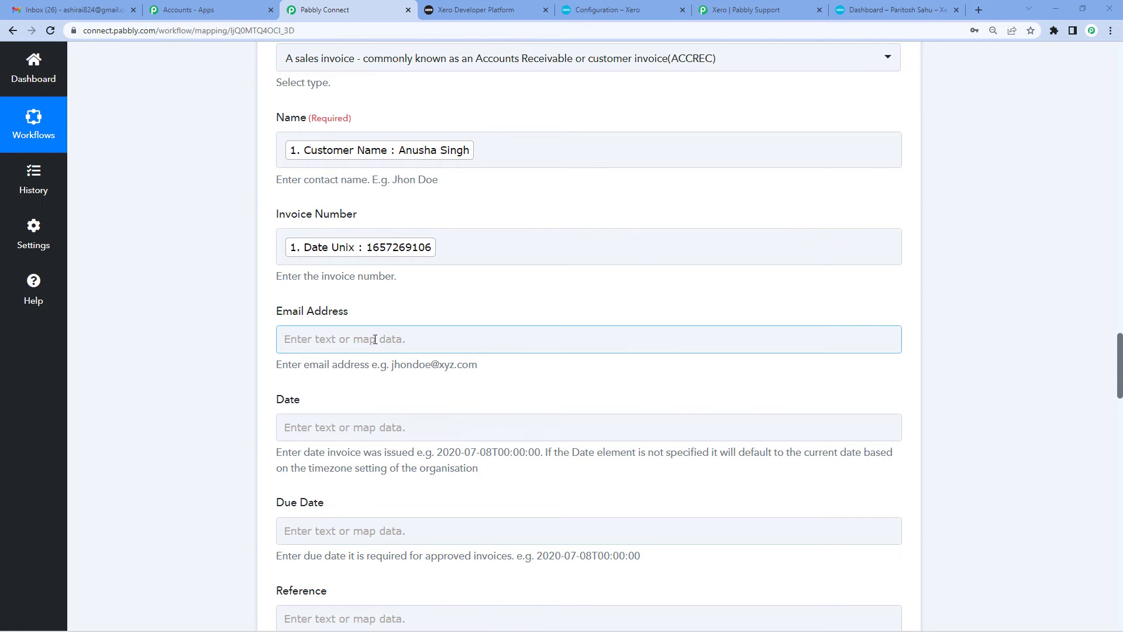
left_click(339, 445)
scroll(504, 450, "down", 2)
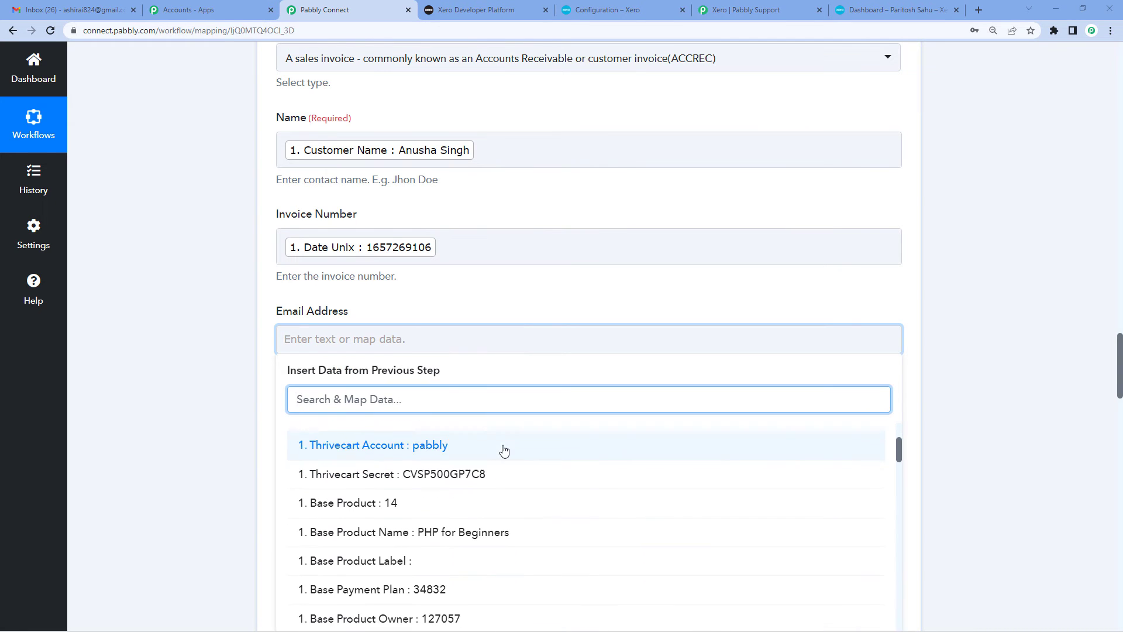
scroll(504, 451, "down", 3)
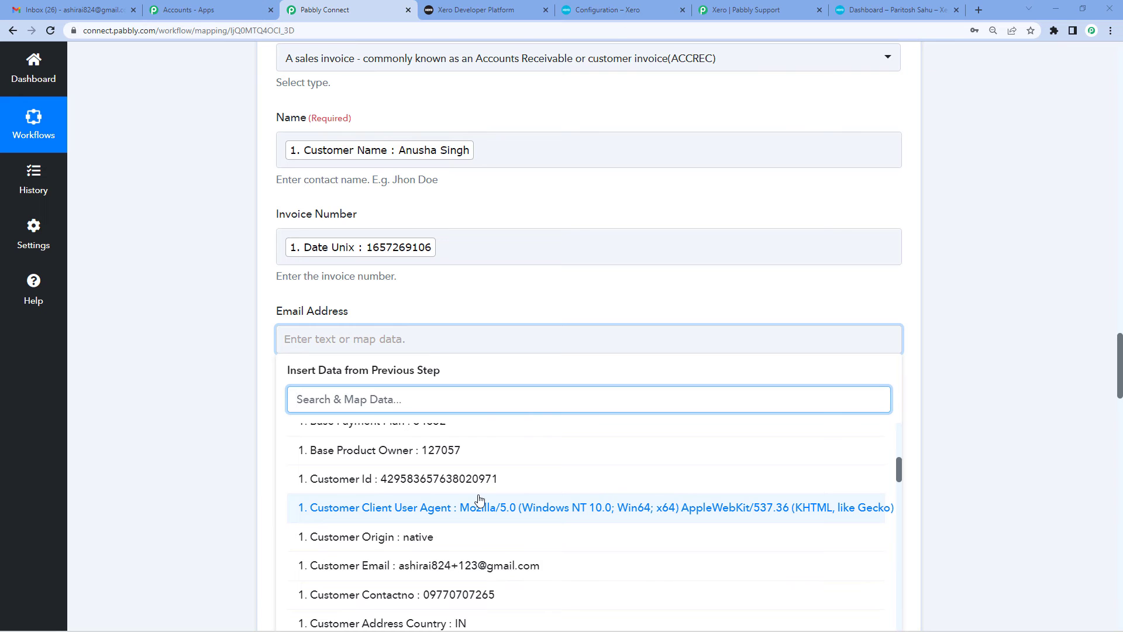
left_click(480, 566)
left_click(206, 468)
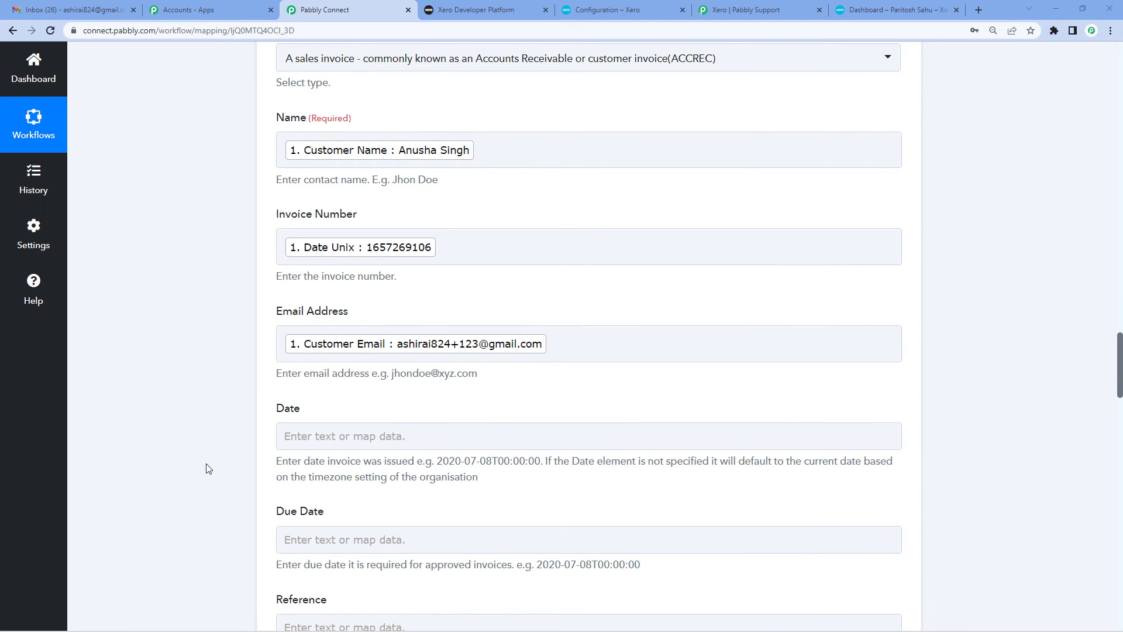
- Map the invoice Date to Date Iso8601 from the ThriveCart: Product Purchase data
scroll(373, 435, "down", 1)
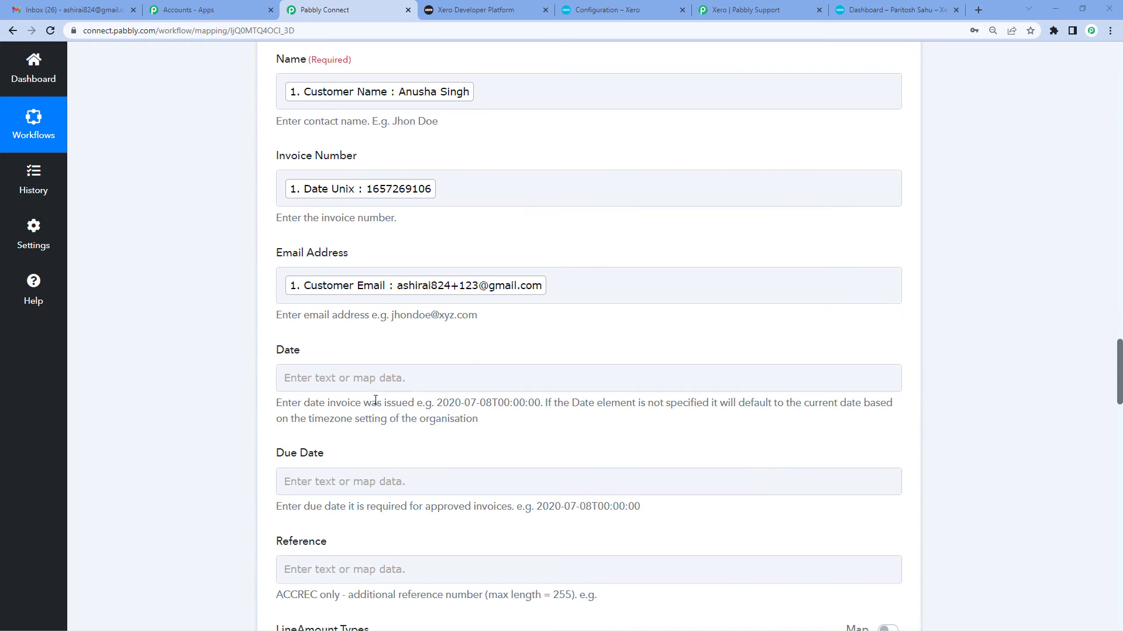
left_click(375, 379)
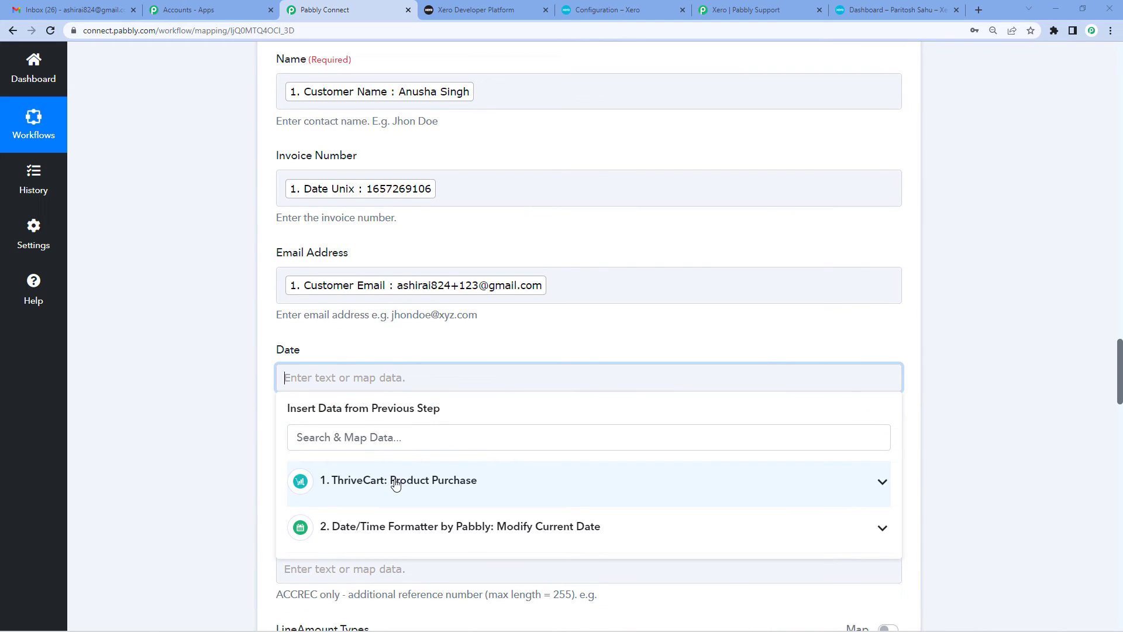
left_click(396, 482)
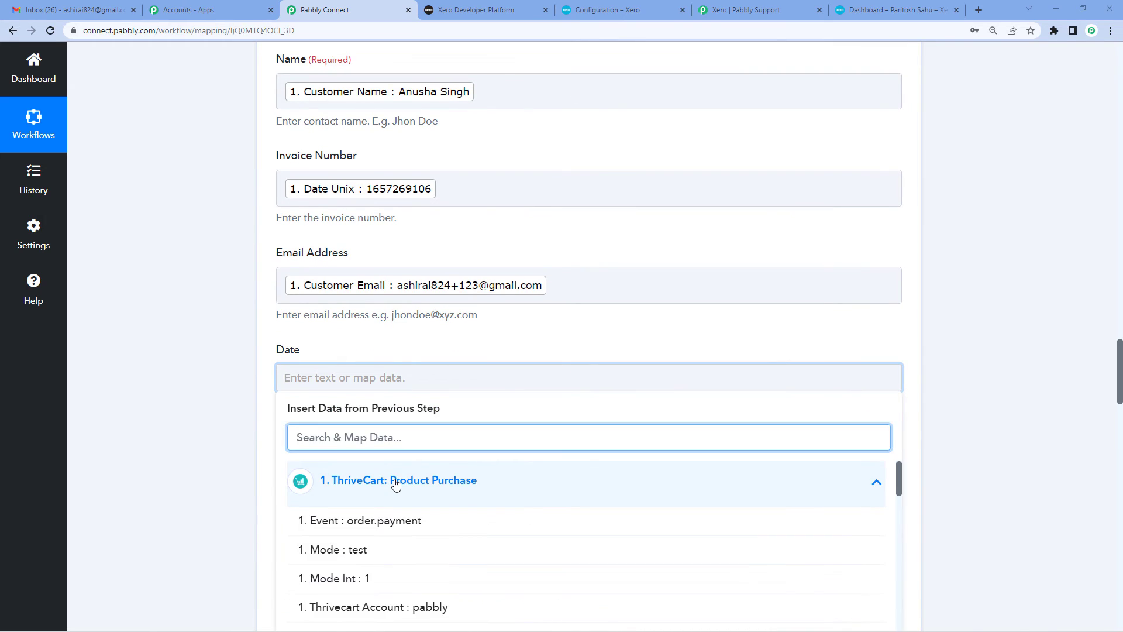
scroll(396, 481, "down", 5)
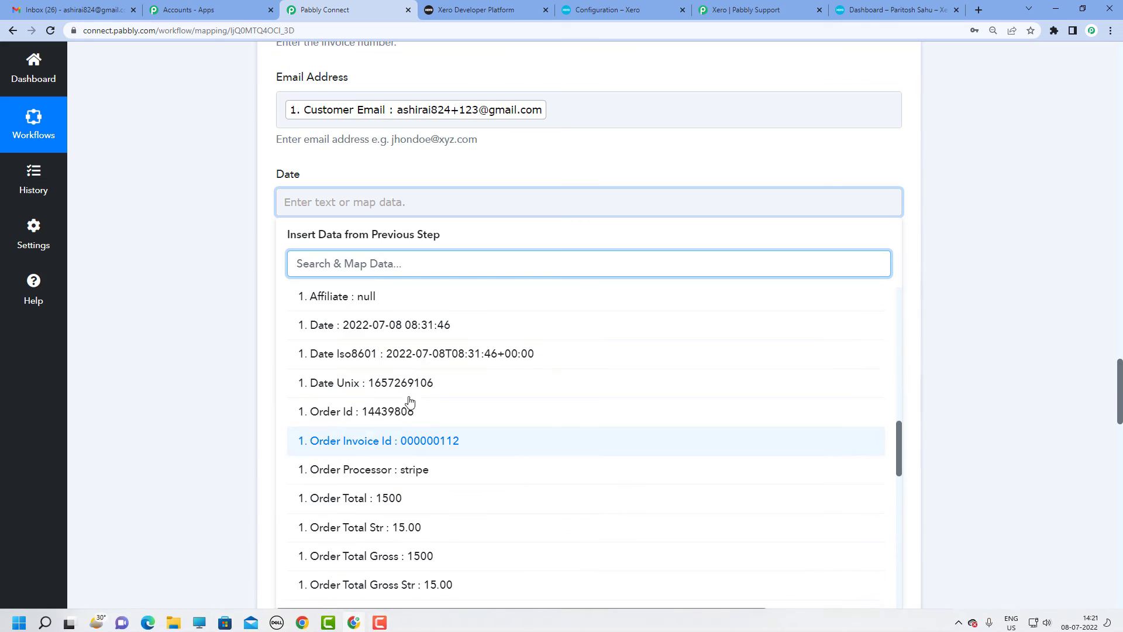
left_click(382, 361)
left_click(193, 362)
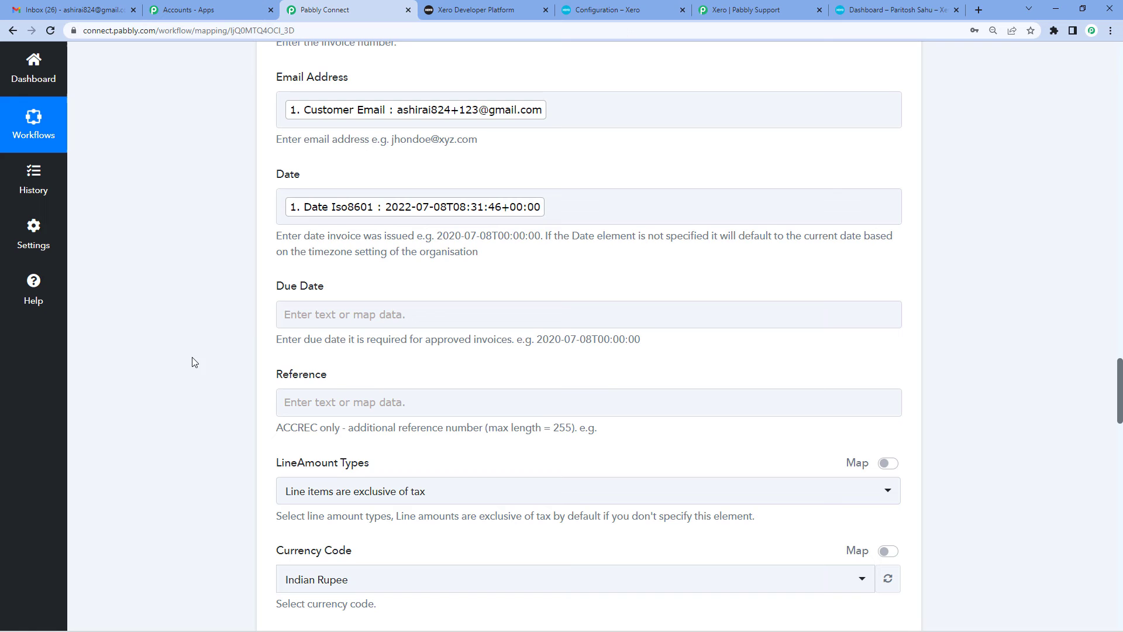
- Map the invoice's Due Date to 0 Datetime from the Date/Time Formatter by Pabbly: Modify Current Date step
left_click(351, 318)
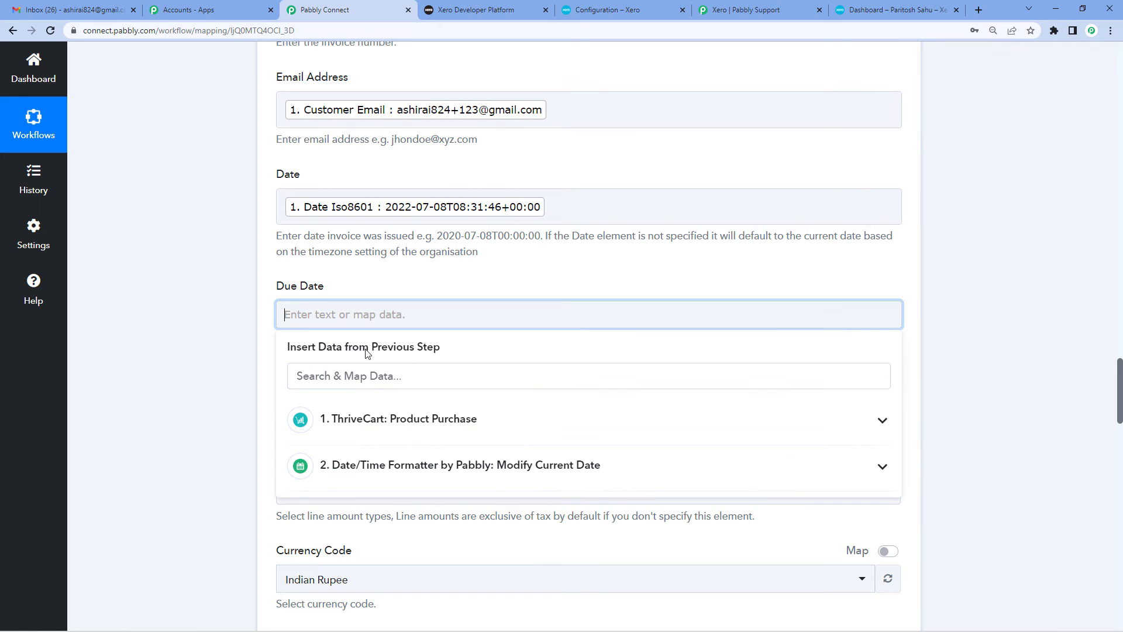
left_click(385, 477)
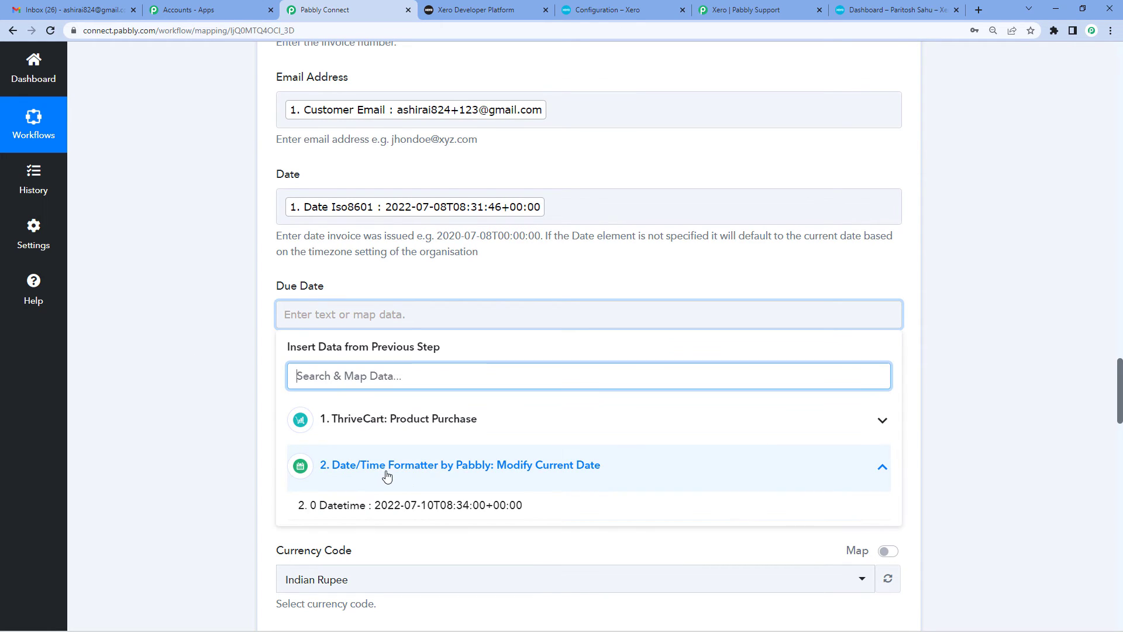
left_click(483, 511)
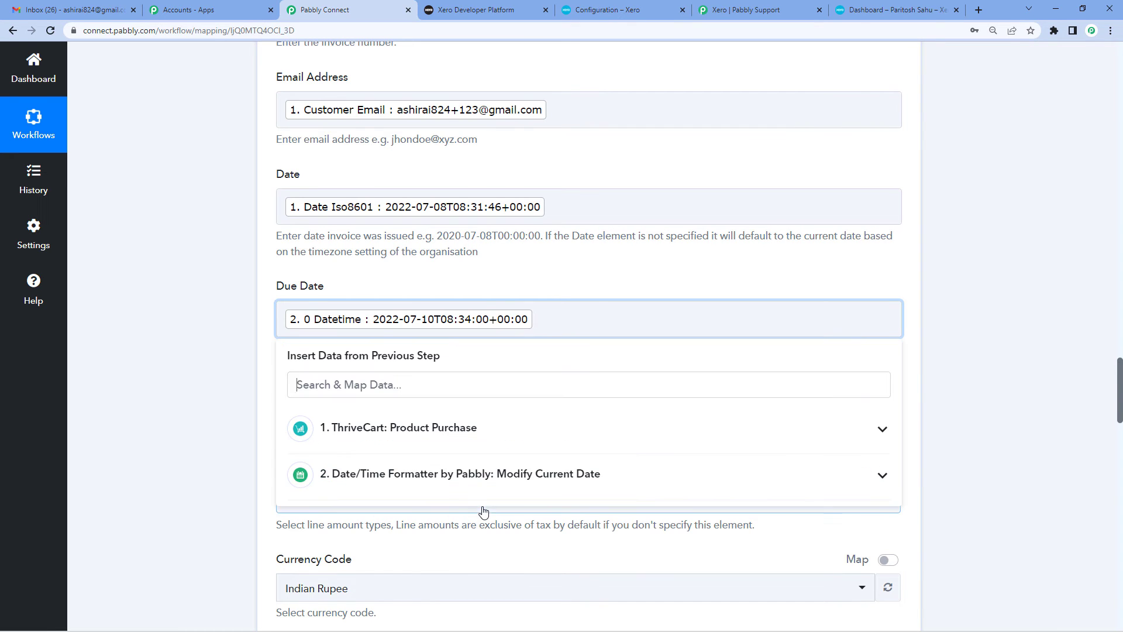
left_click(153, 354)
- Set the invoice's LineAmount Types to Line have no tax
scroll(250, 306, "down", 2)
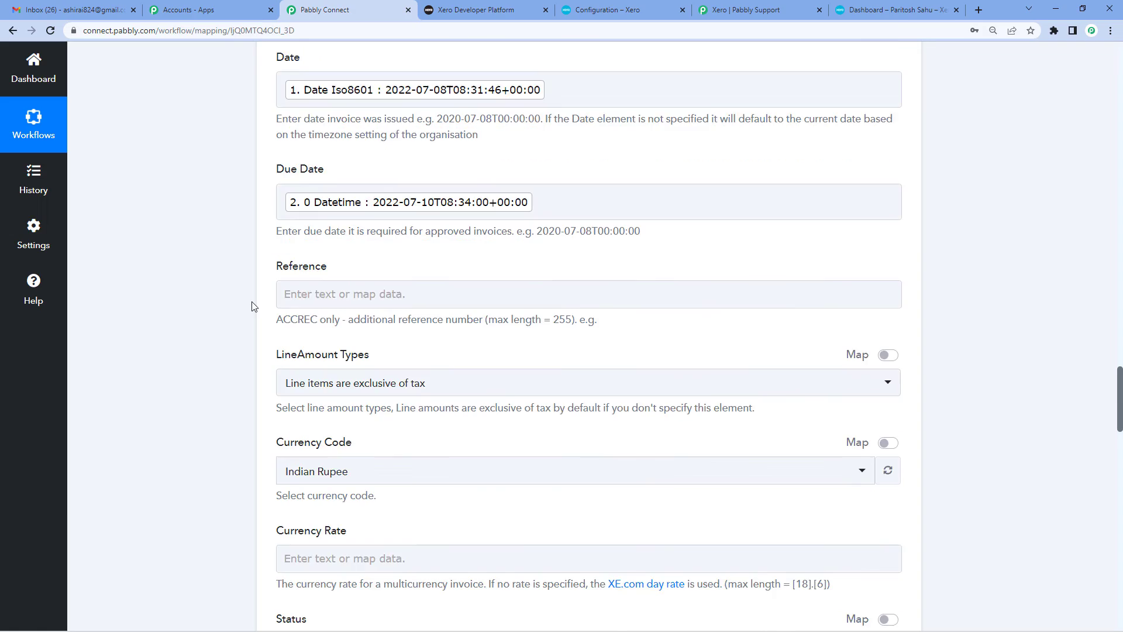
left_click(372, 386)
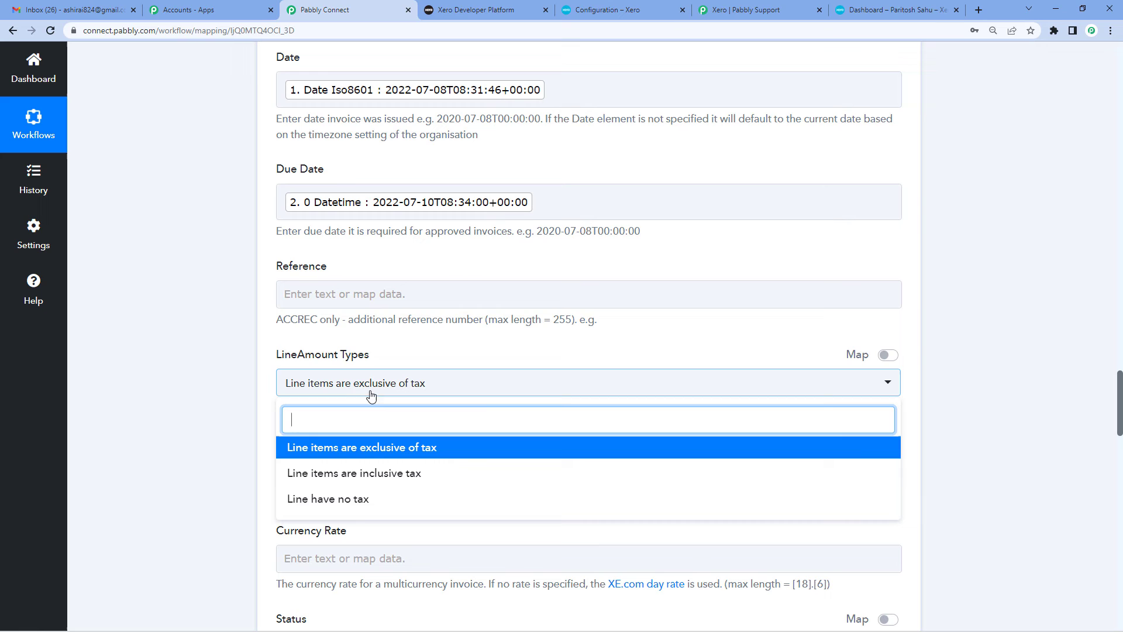
left_click(363, 500)
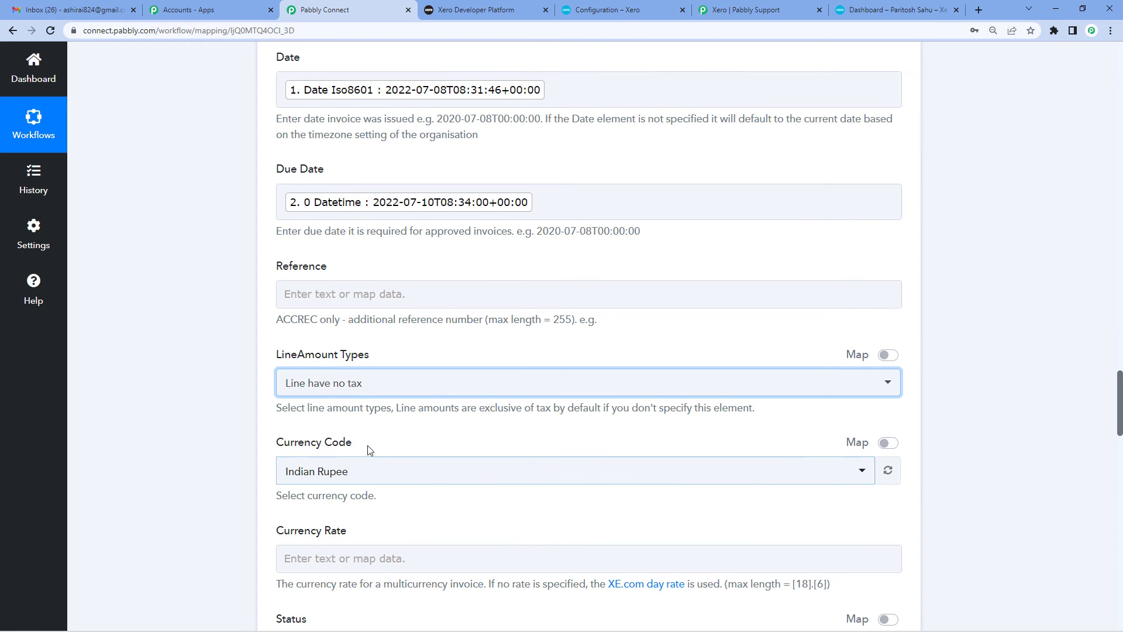
- Enable mapping for the invoice's Currency Code and add Purchase Currency from the ThriveCart: Product Purchase data after INR
scroll(369, 433, "down", 2)
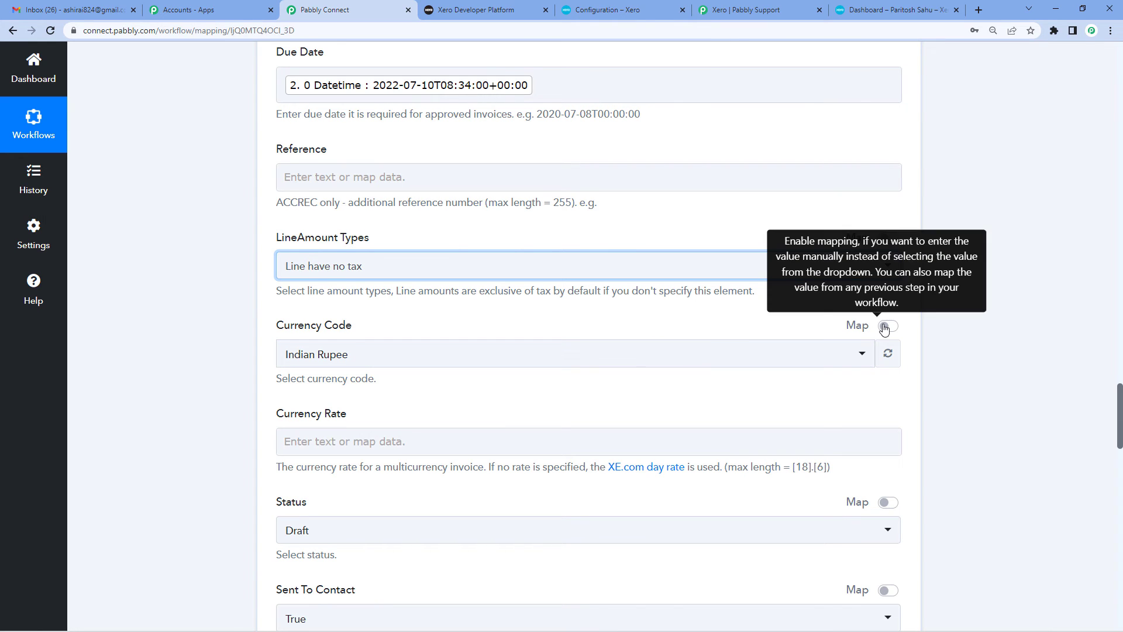
left_click(886, 326)
left_click(344, 354)
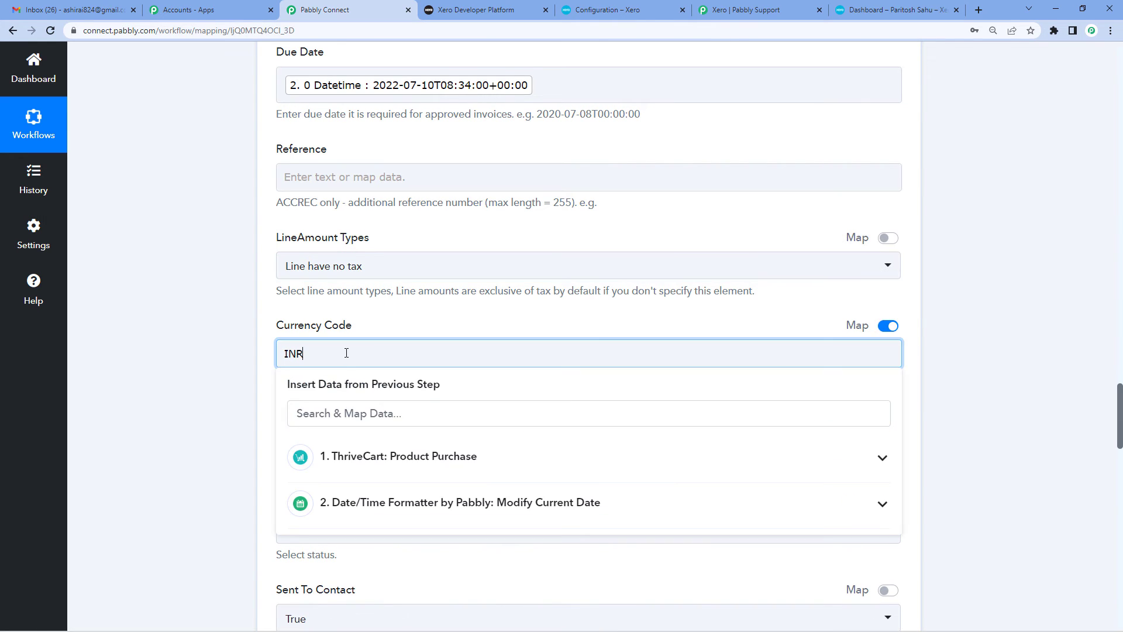
left_click(372, 457)
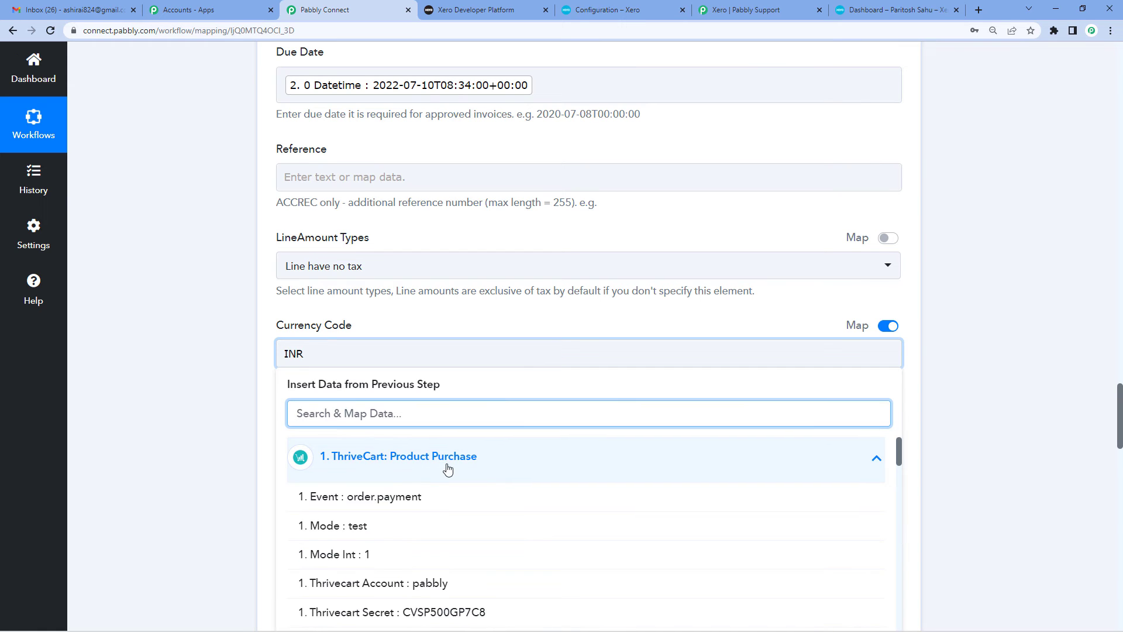
scroll(448, 459, "down", 6)
scroll(432, 421, "down", 15)
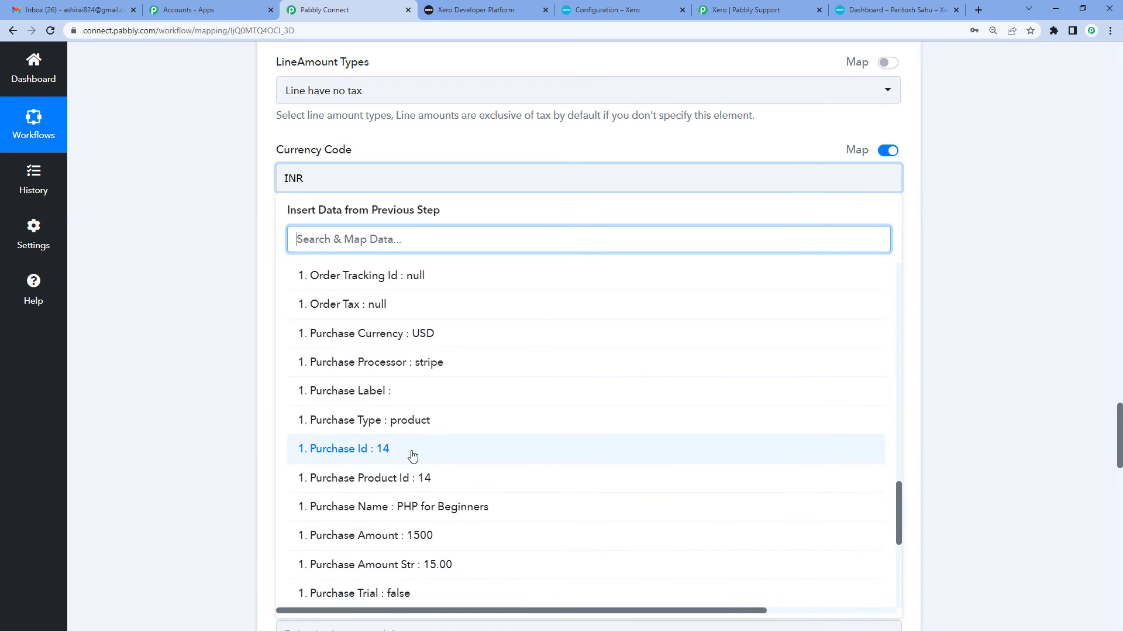
scroll(414, 454, "down", 3)
scroll(408, 473, "down", 2)
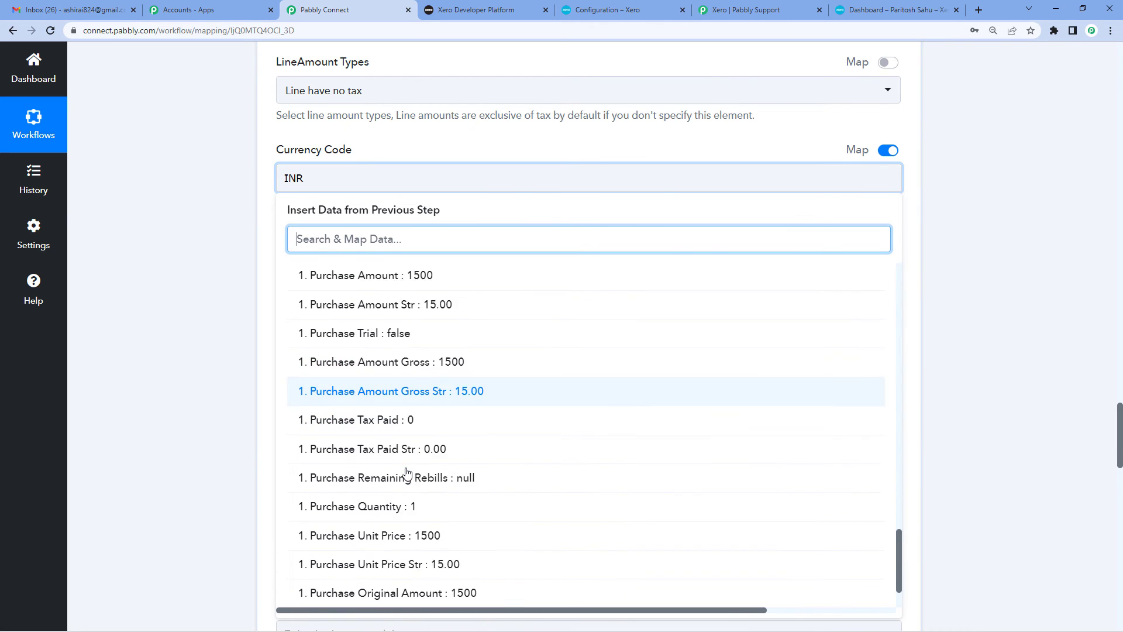
scroll(408, 473, "up", 5)
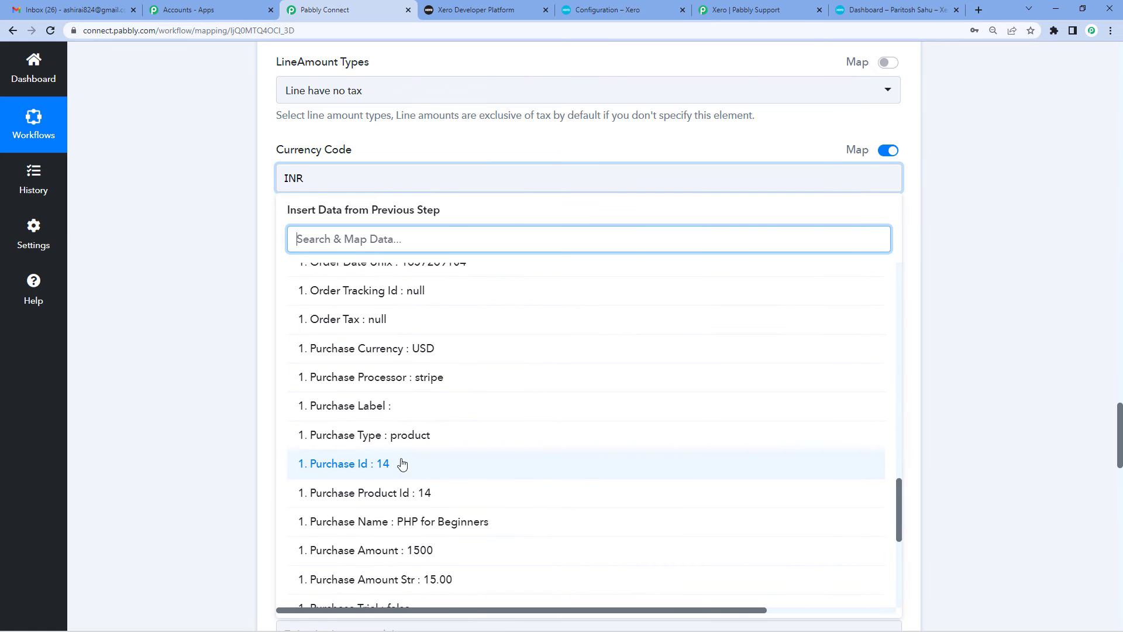
left_click(375, 351)
left_click(205, 381)
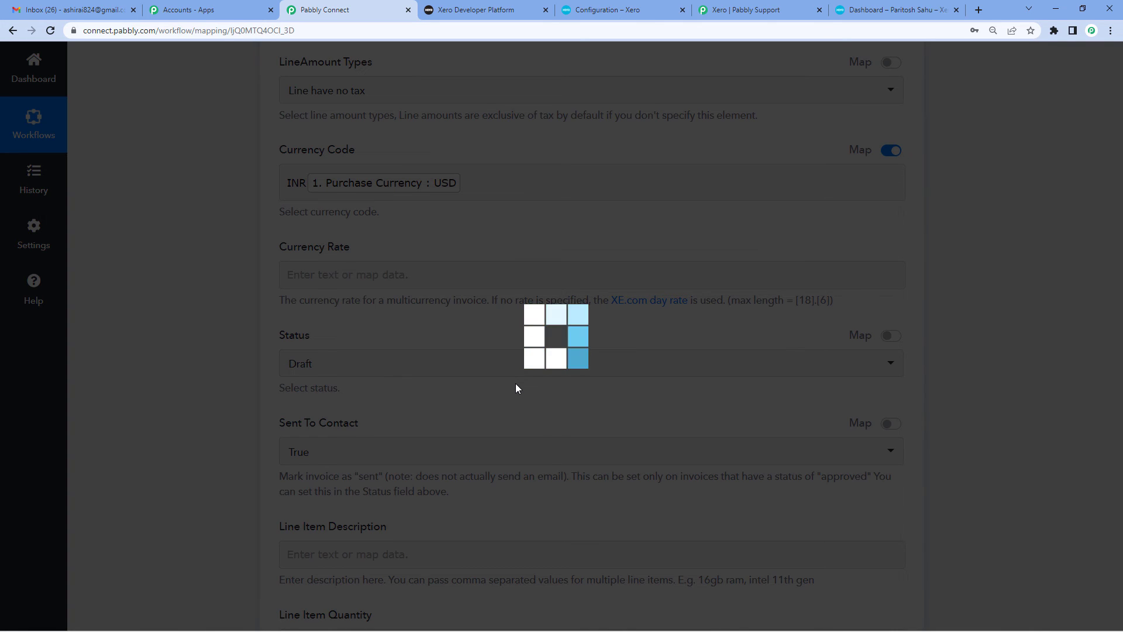
- Set the invoice's Sent To Contact option to False
scroll(396, 276, "down", 2)
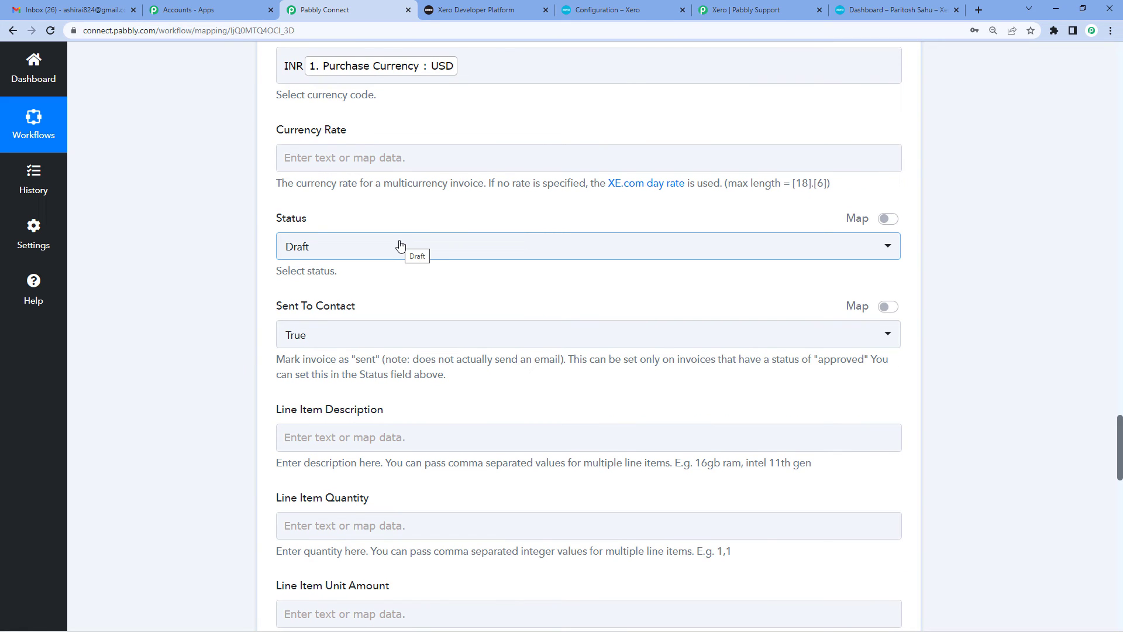
left_click(402, 332)
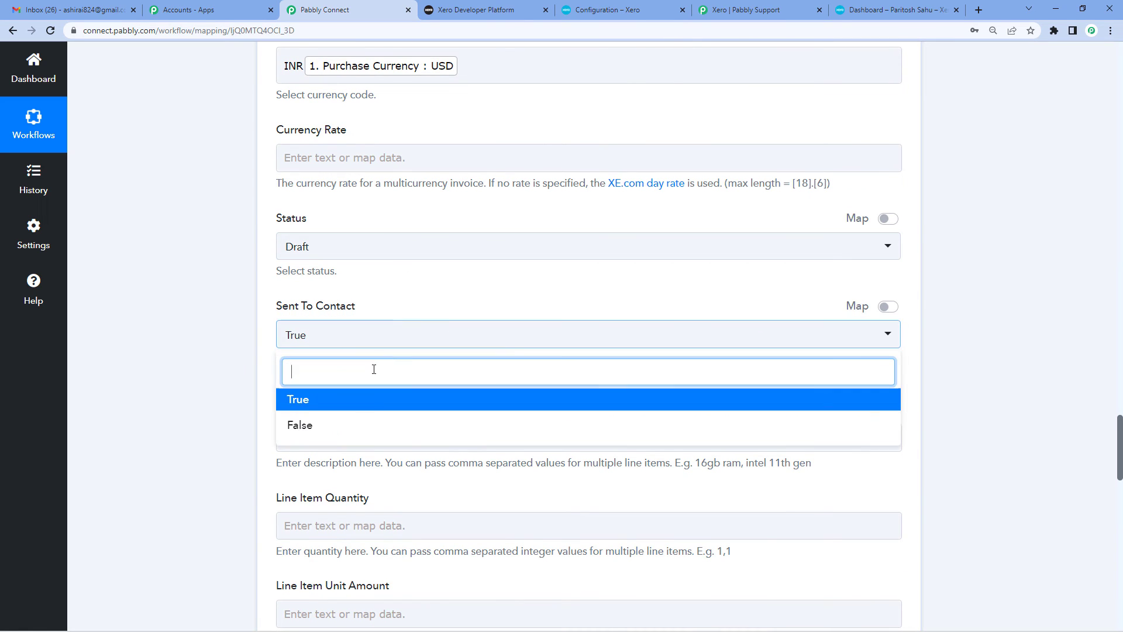
left_click(352, 426)
- Map the Line Item Description to Base Product Name from the ThriveCart: Product Purchase data
scroll(403, 320, "down", 2)
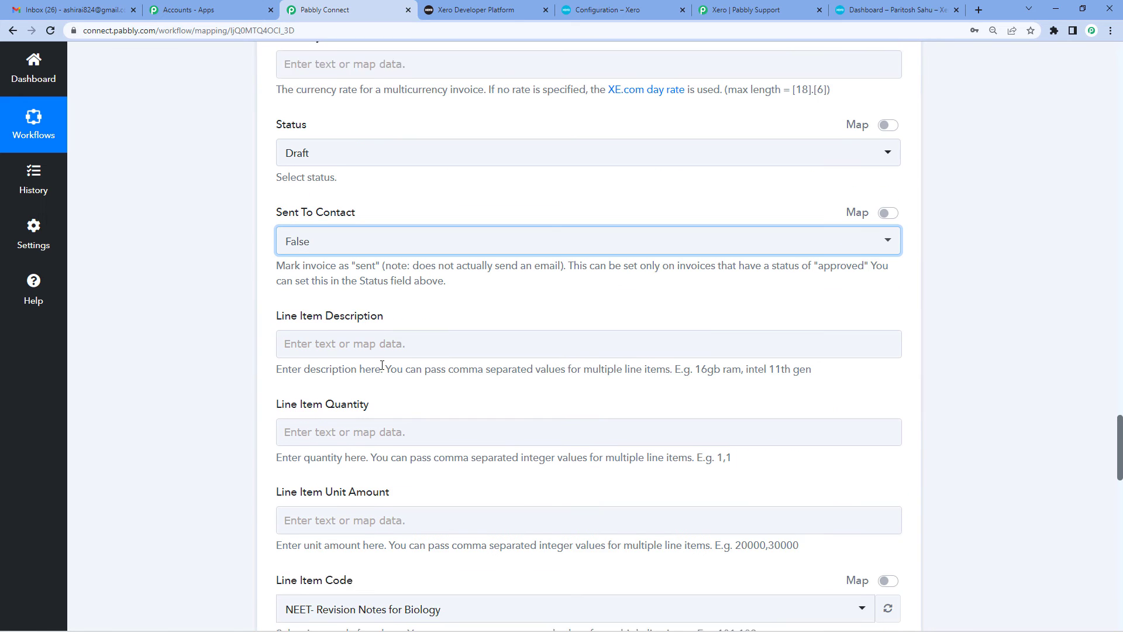
left_click(403, 320)
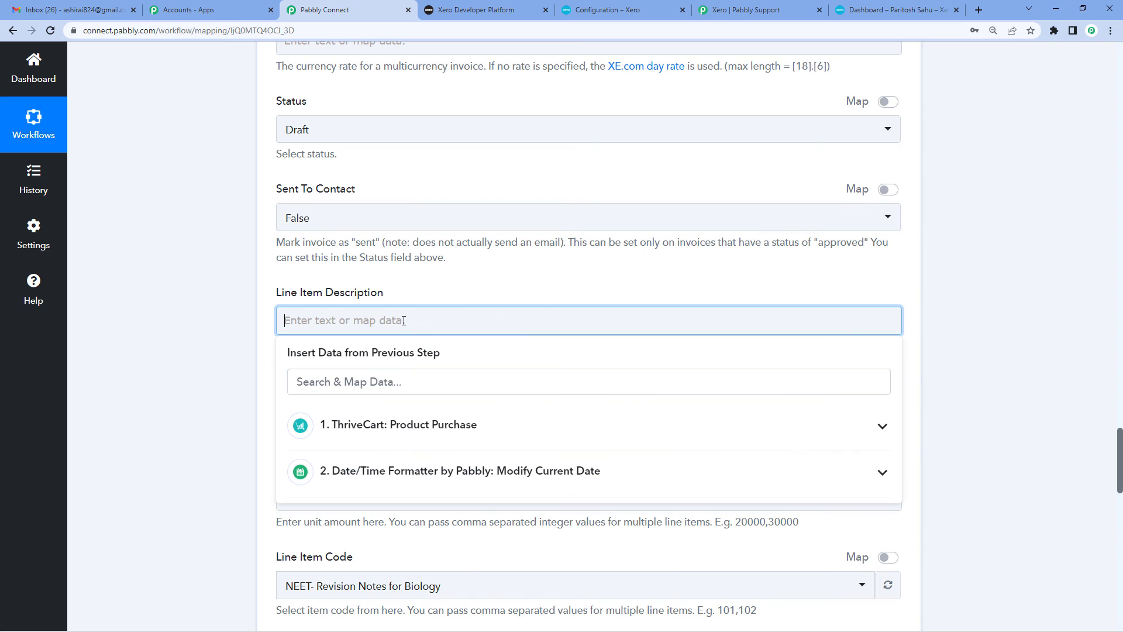
left_click(409, 434)
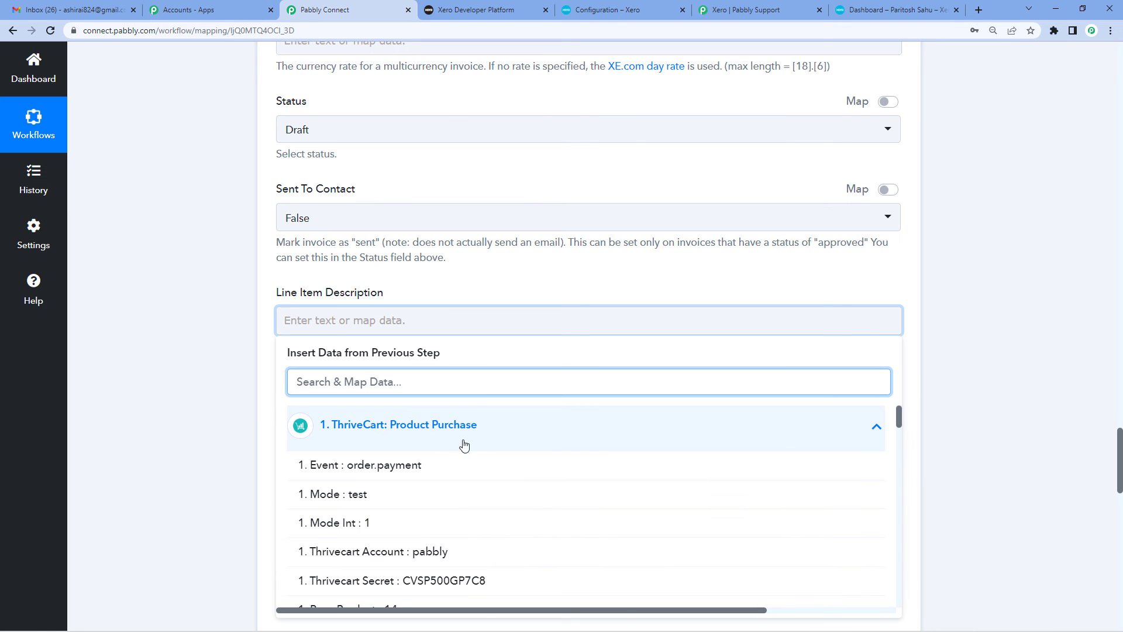
scroll(401, 445, "down", 5)
scroll(390, 473, "down", 2)
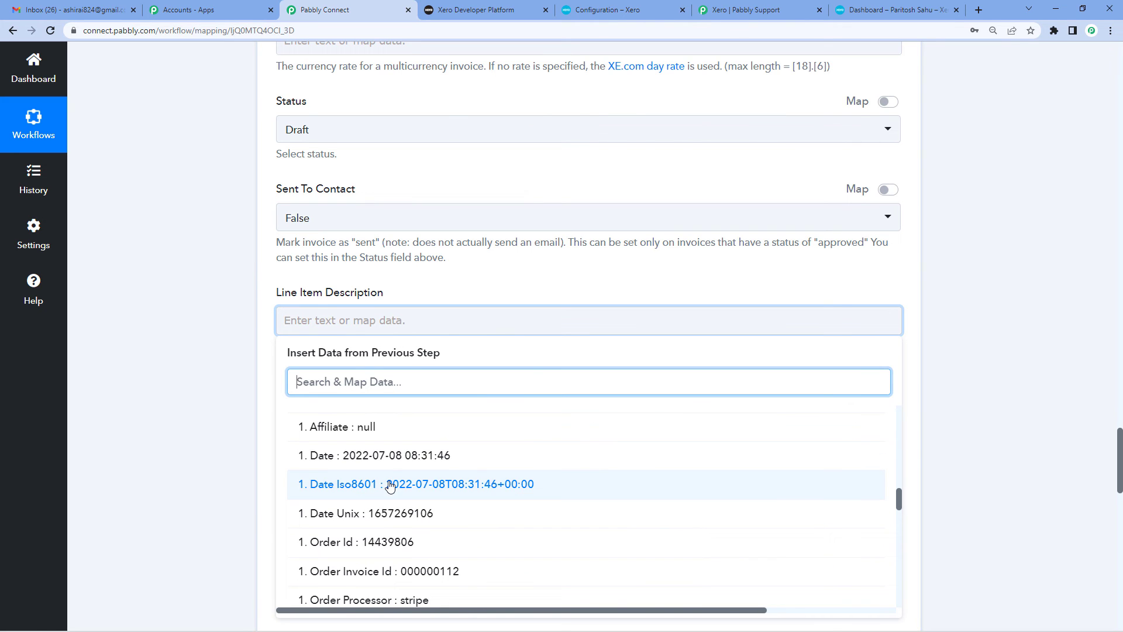
scroll(390, 486, "up", 3)
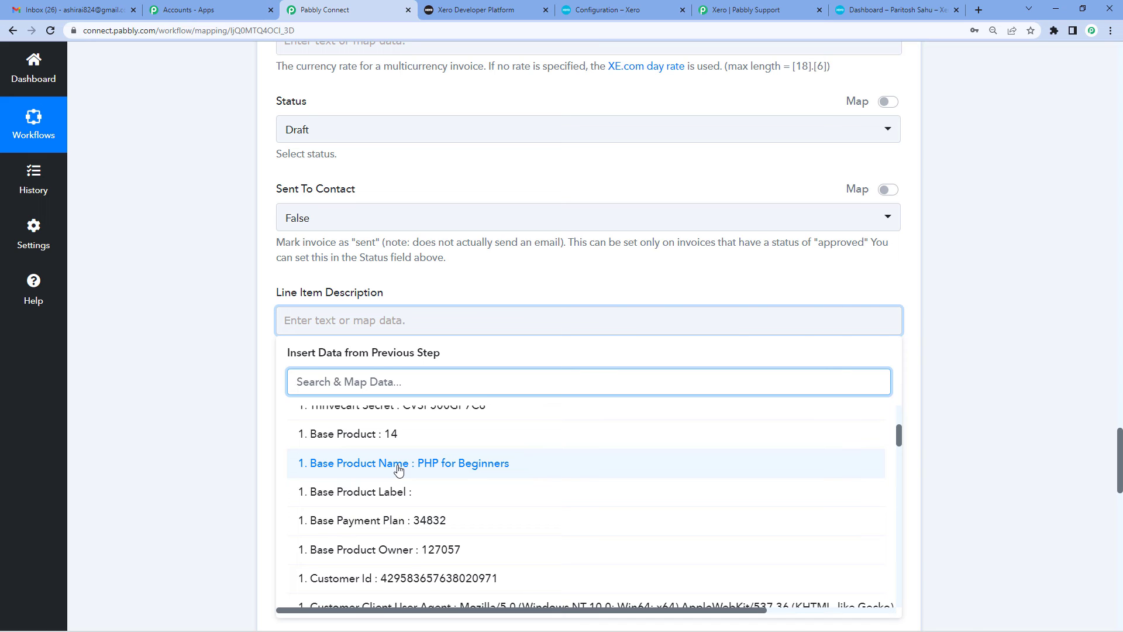
left_click(398, 465)
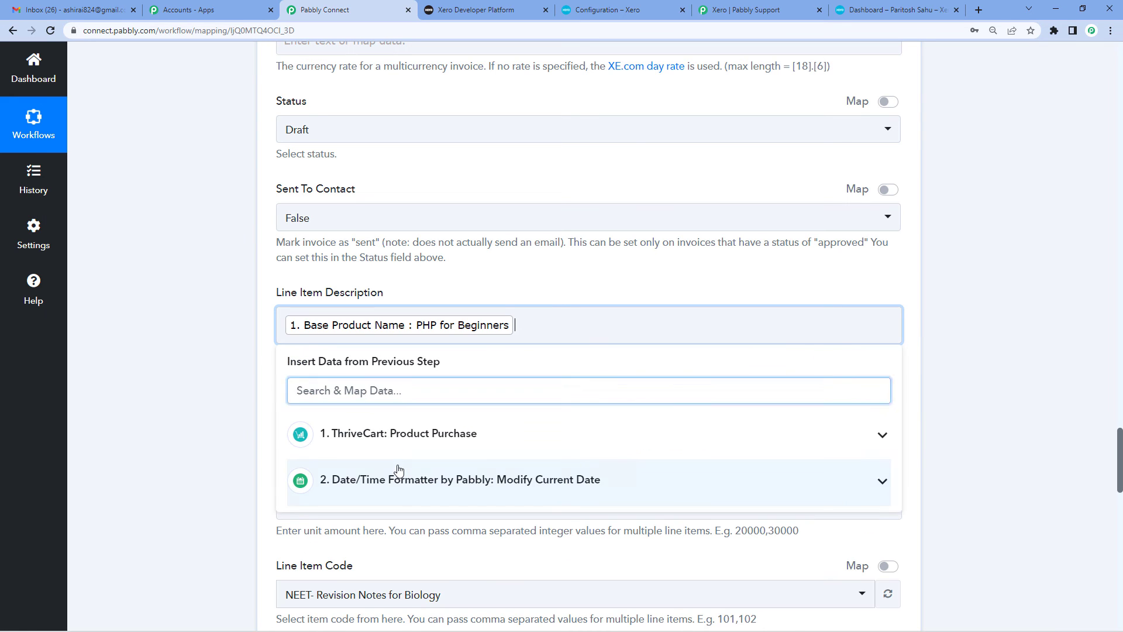
left_click(269, 390)
- Map the Line Item Quantity to Purchase Quantity from the ThriveCart: Product Purchase data
scroll(315, 357, "down", 2)
left_click(350, 294)
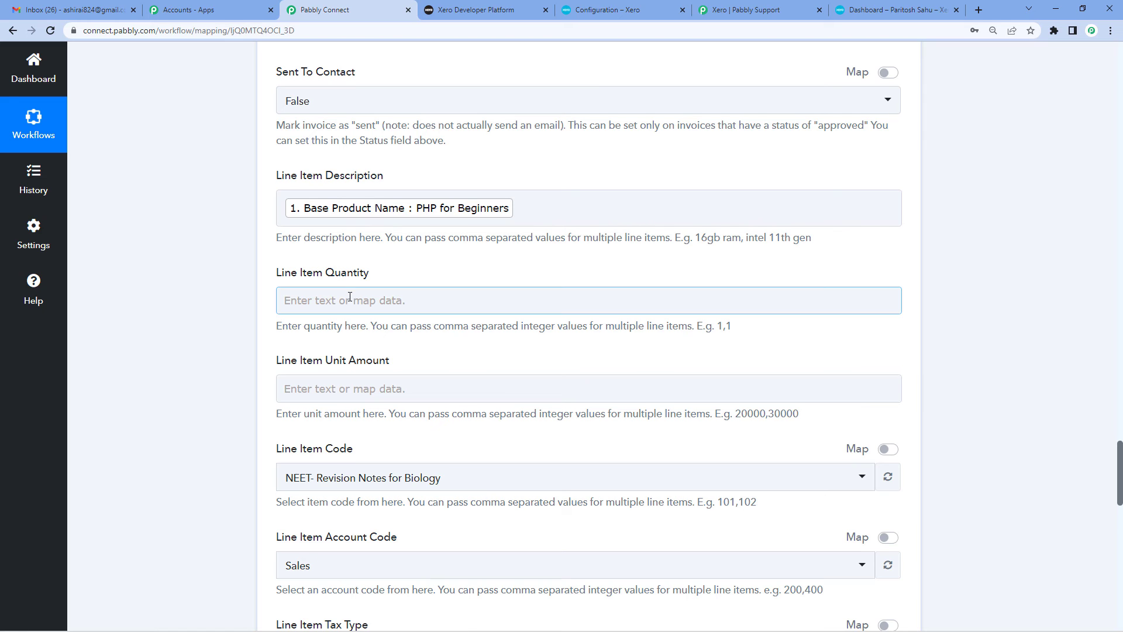
left_click(350, 296)
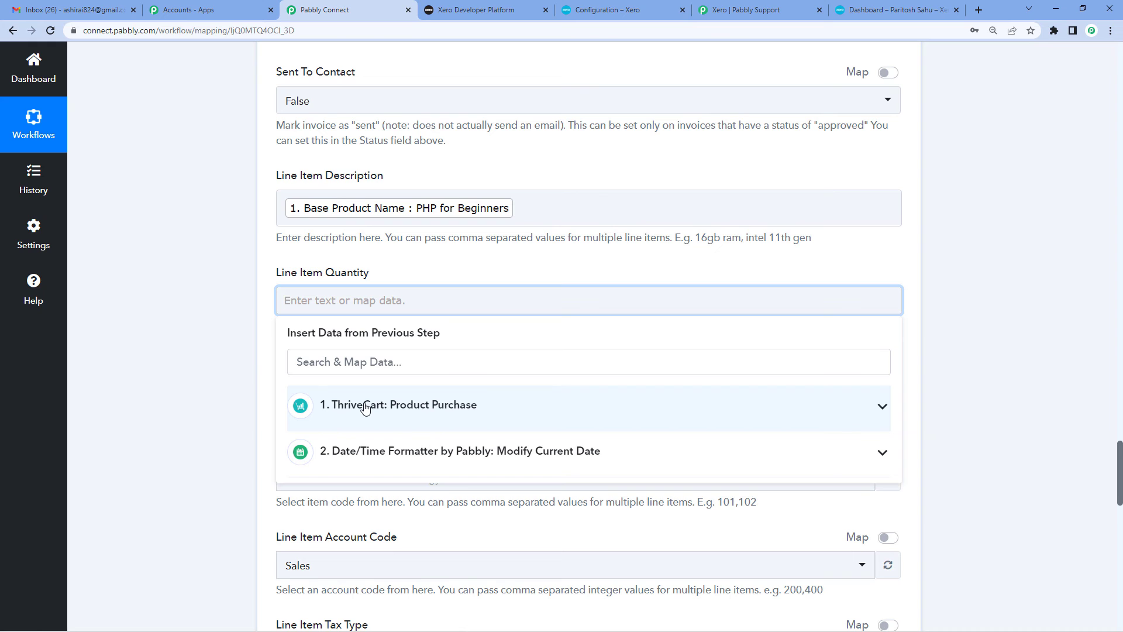
left_click(366, 408)
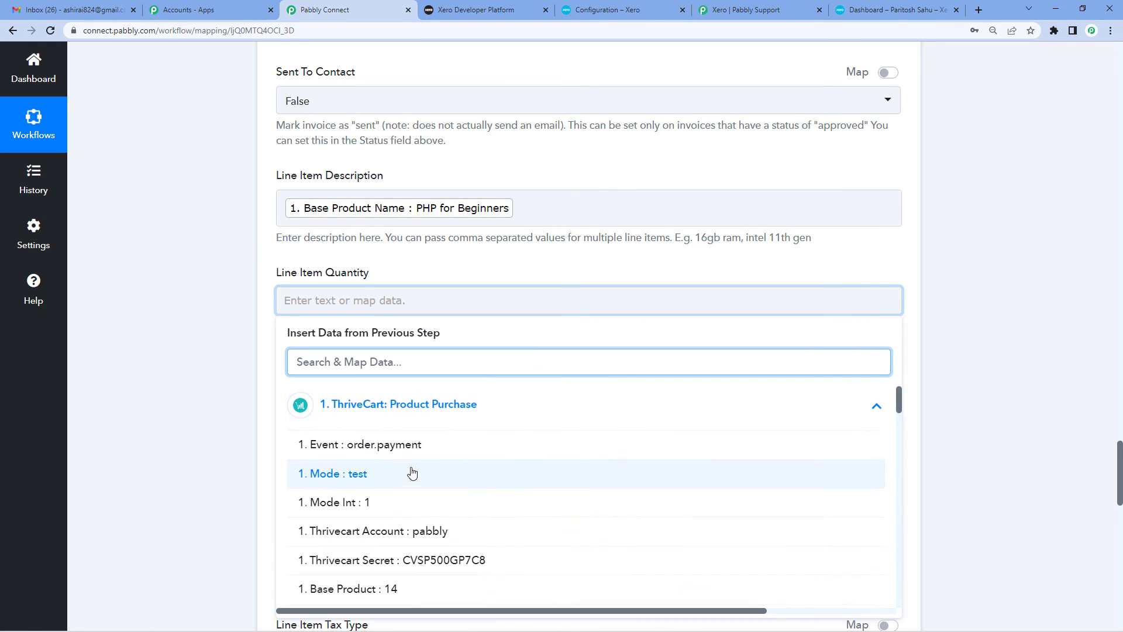
scroll(419, 451, "down", 2)
scroll(425, 449, "down", 3)
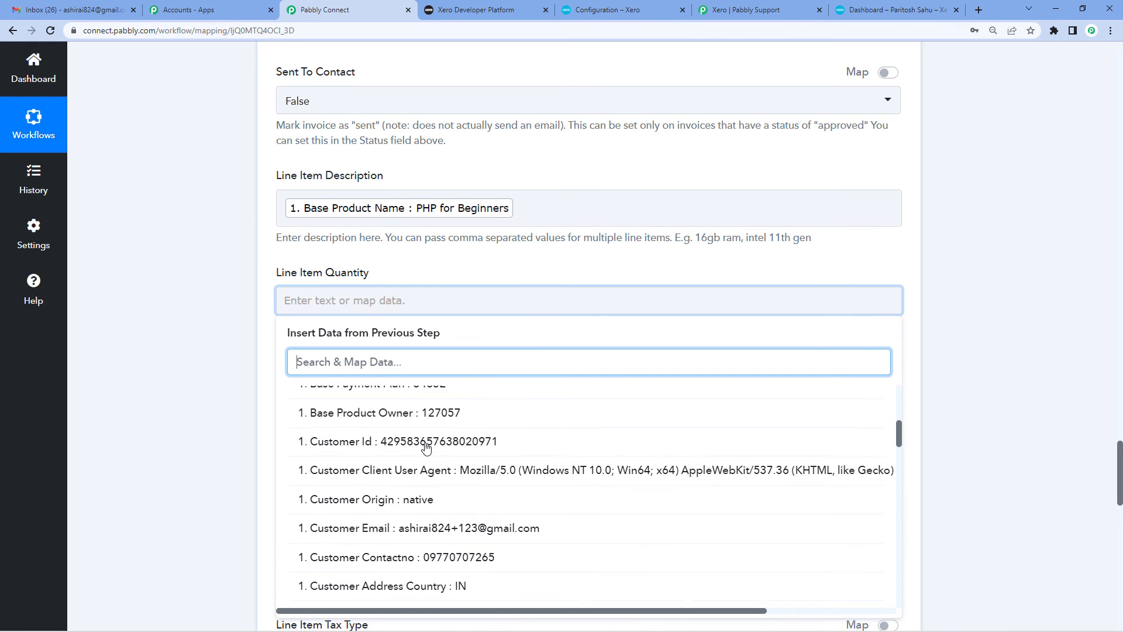
scroll(426, 454, "up", 2)
scroll(418, 468, "down", 10)
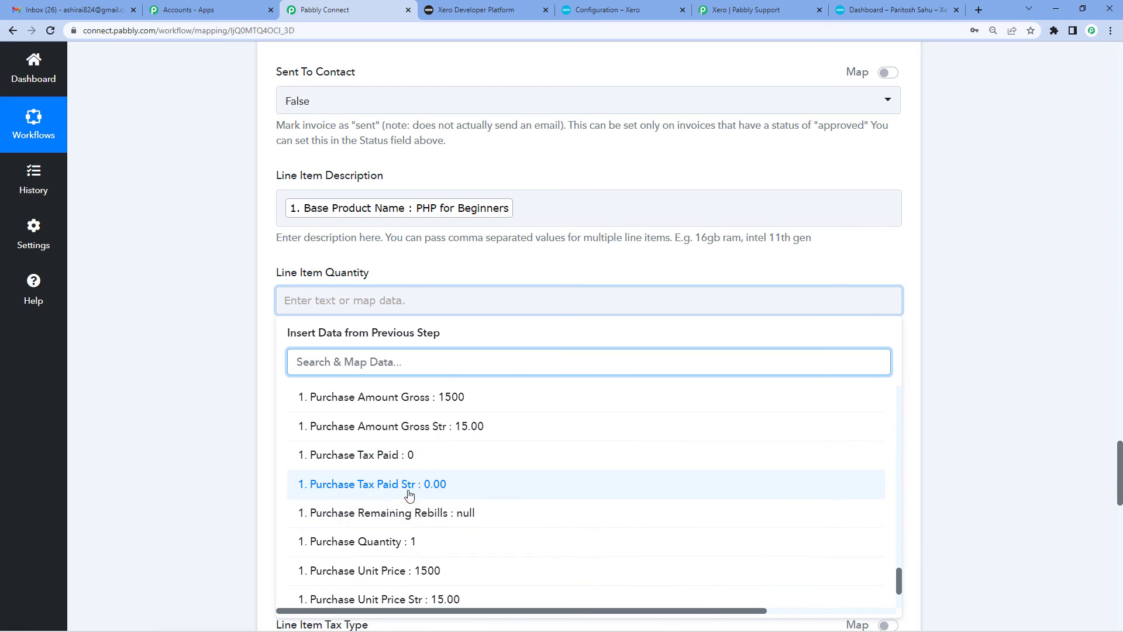
left_click(390, 548)
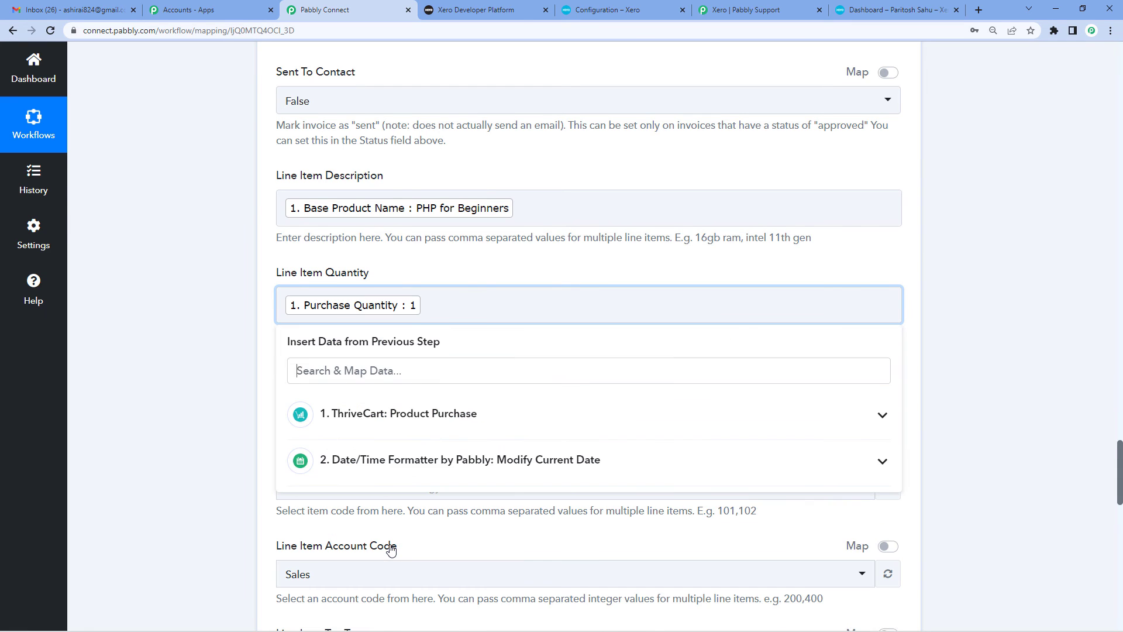
left_click(187, 357)
- Map the Line Item Unit Amount to Purchase Unit Price Str from the ThriveCart: Product Purchase data
scroll(293, 334, "down", 2)
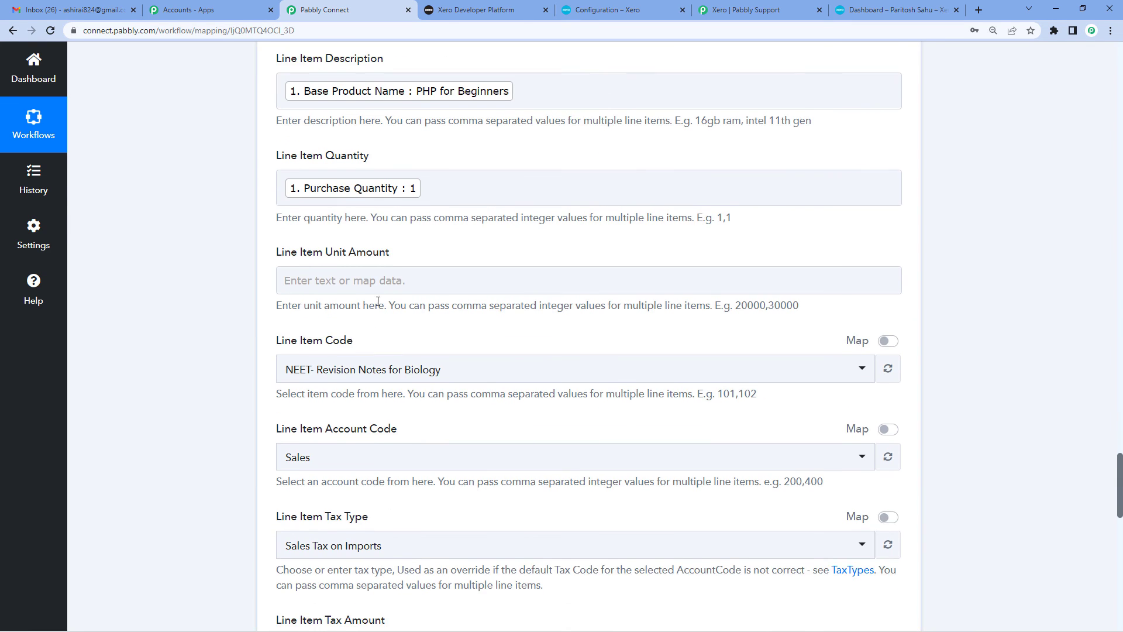
left_click(386, 277)
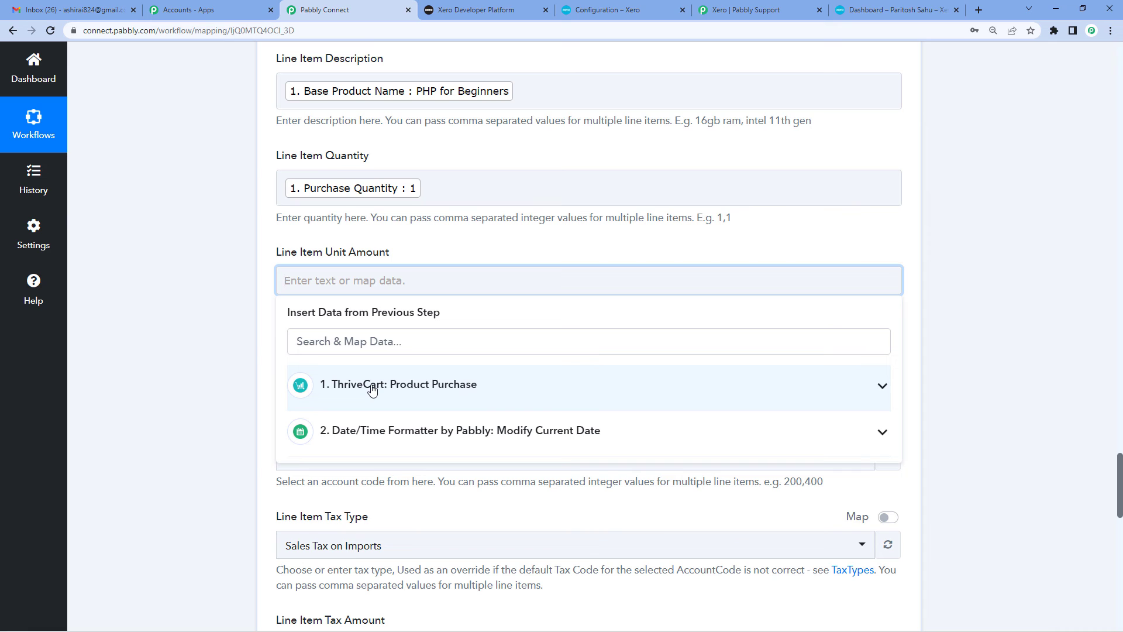
left_click(373, 390)
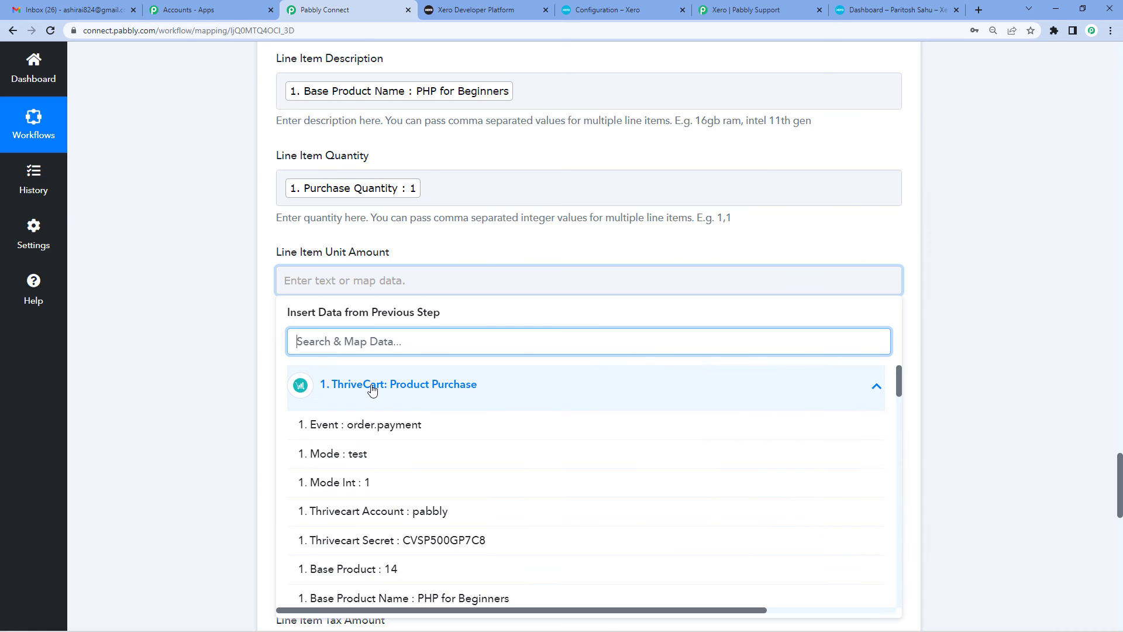
scroll(404, 468, "down", 12)
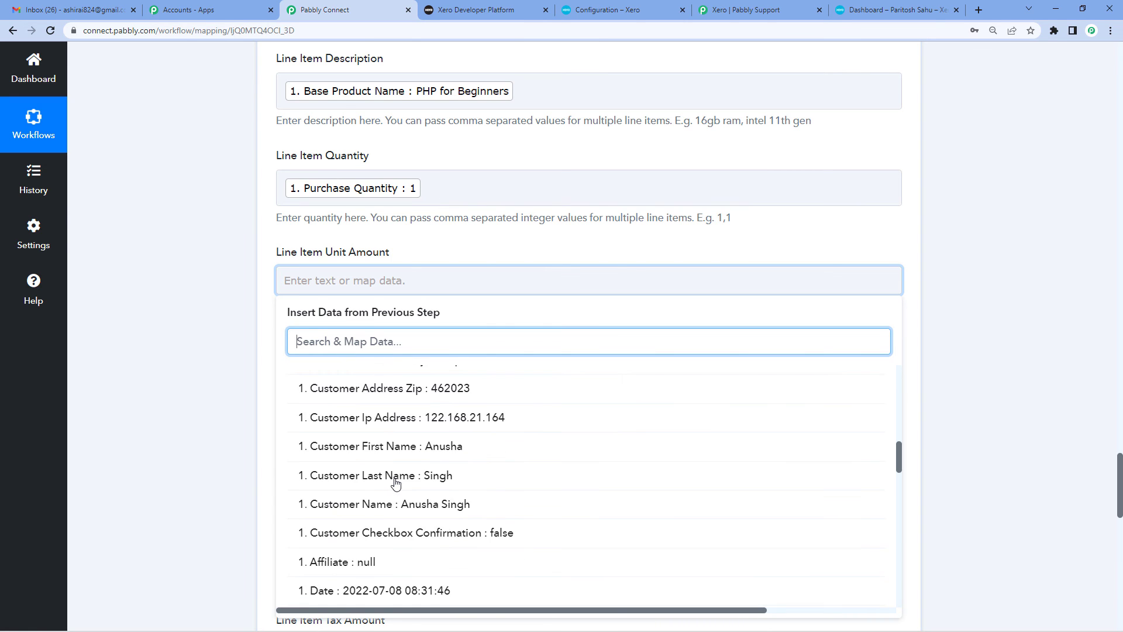
scroll(396, 483, "down", 12)
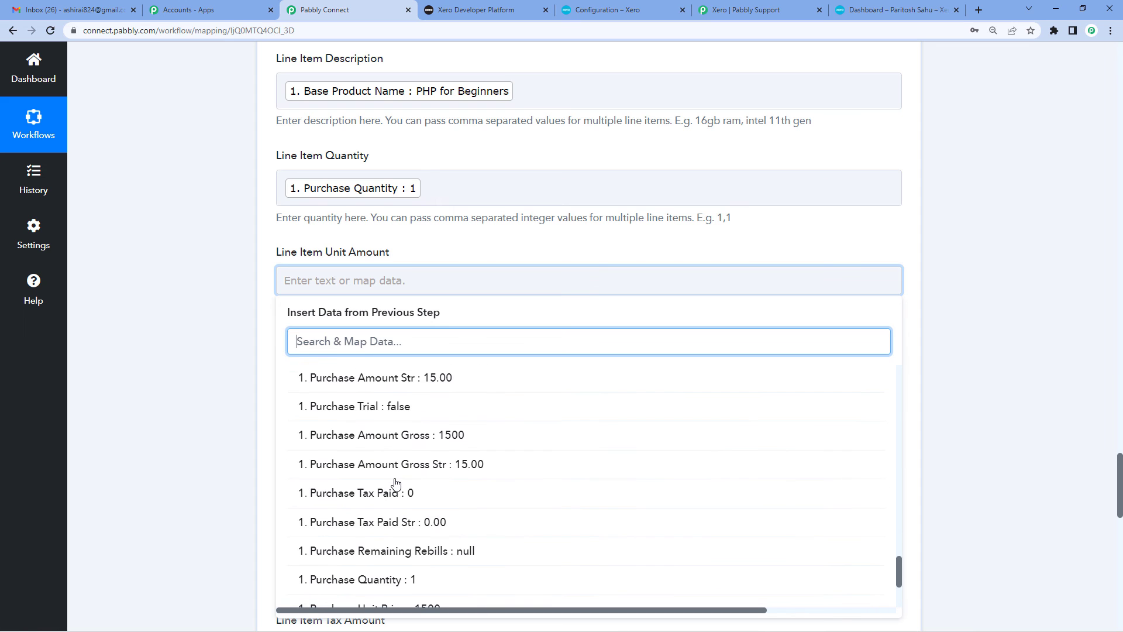
scroll(395, 484, "up", 3)
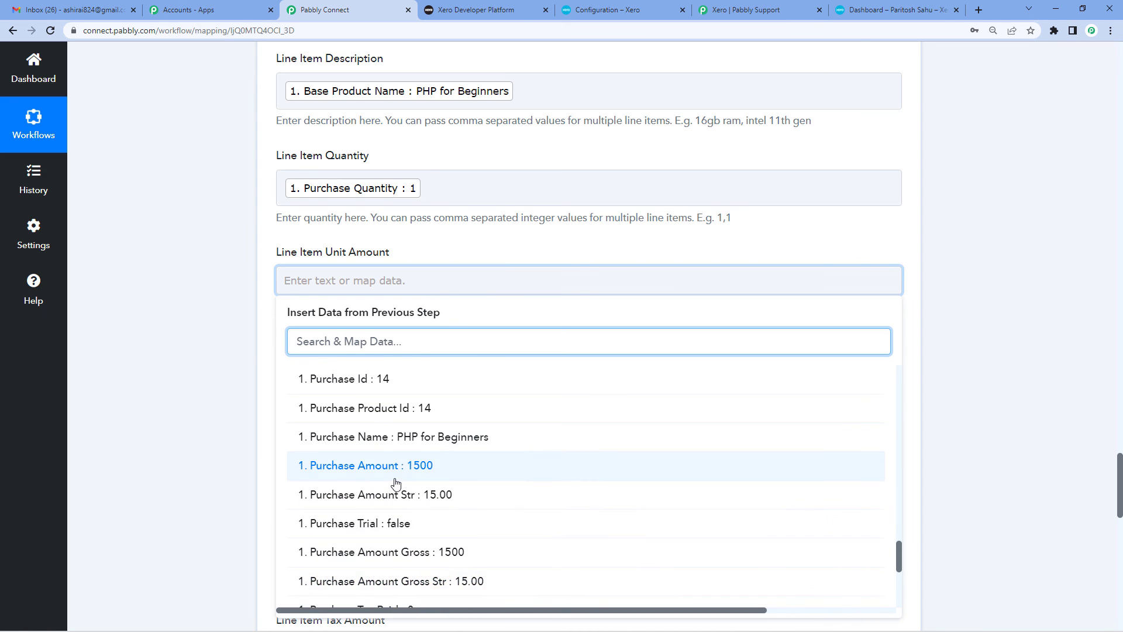
scroll(395, 483, "down", 5)
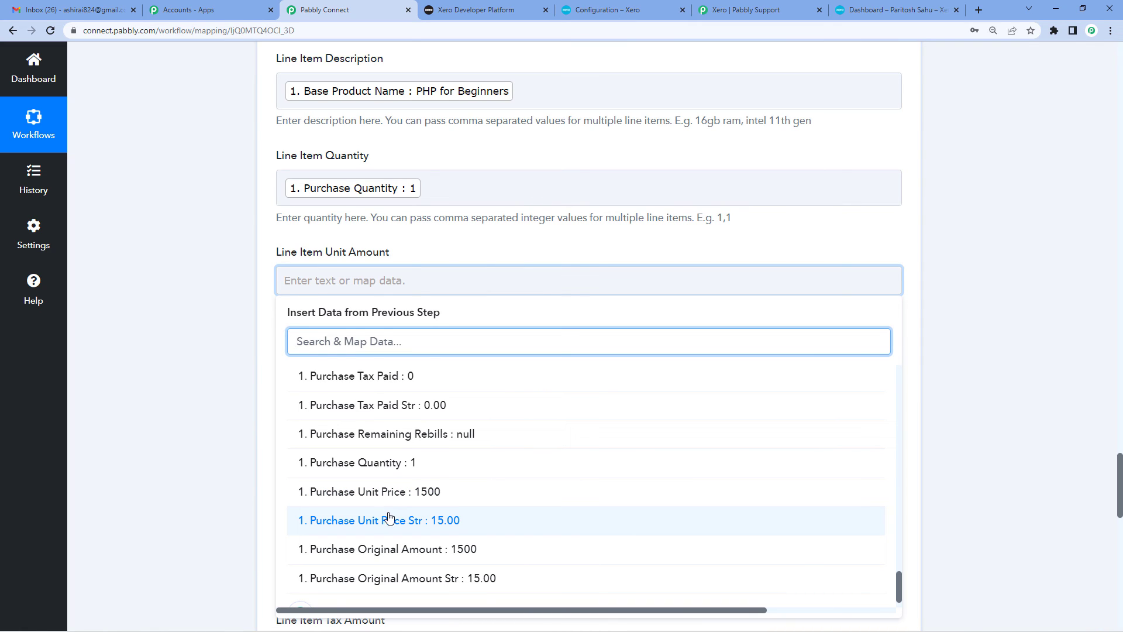
left_click(430, 527)
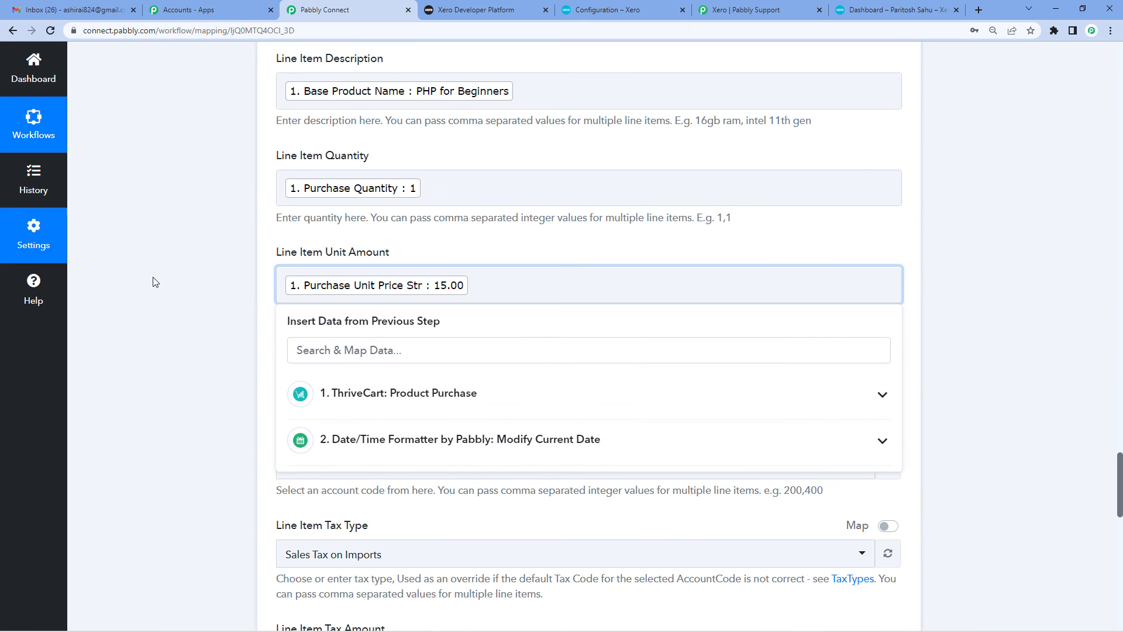
left_click(202, 320)
- Set the Line Item Code to PHP for Beginners and the Line Item Tax Type to Tax Exempt
scroll(240, 305, "down", 2)
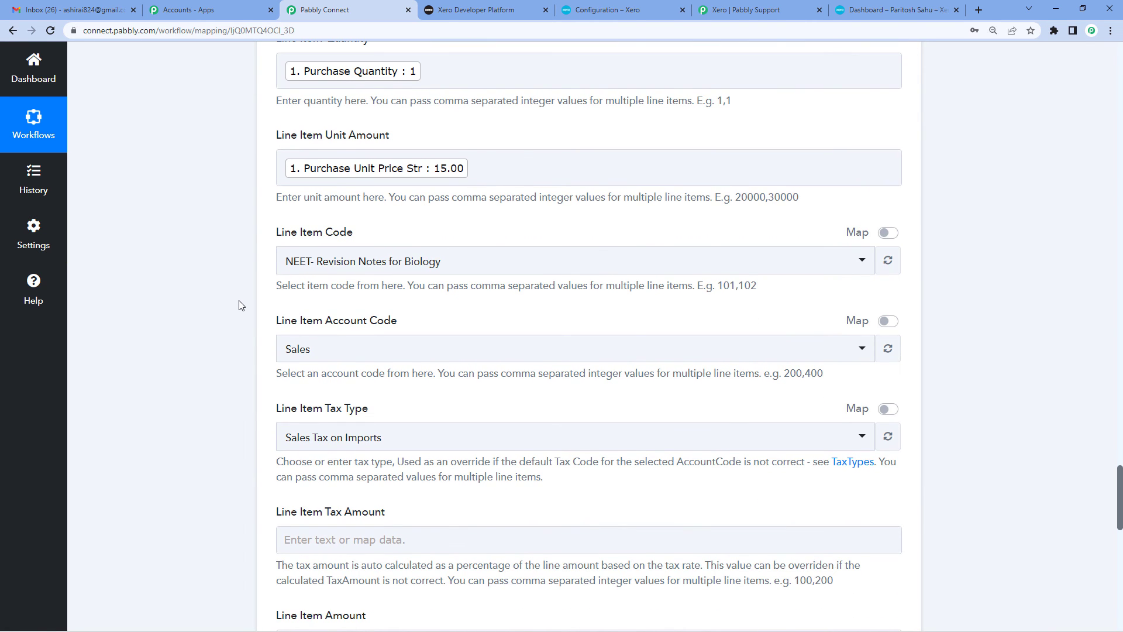
left_click(300, 274)
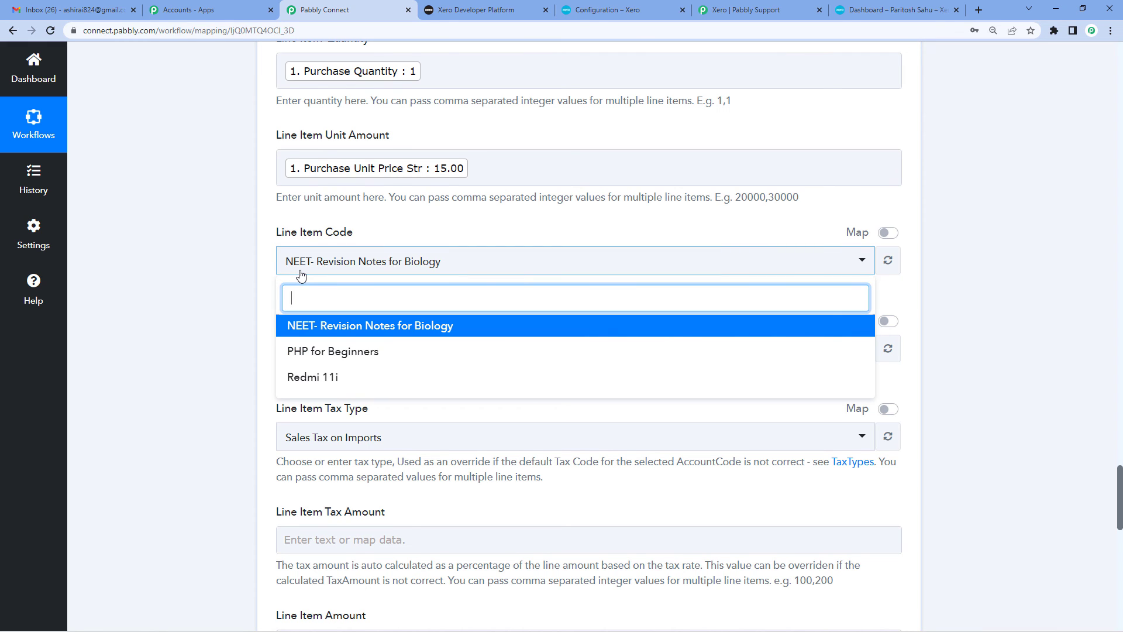
left_click(333, 353)
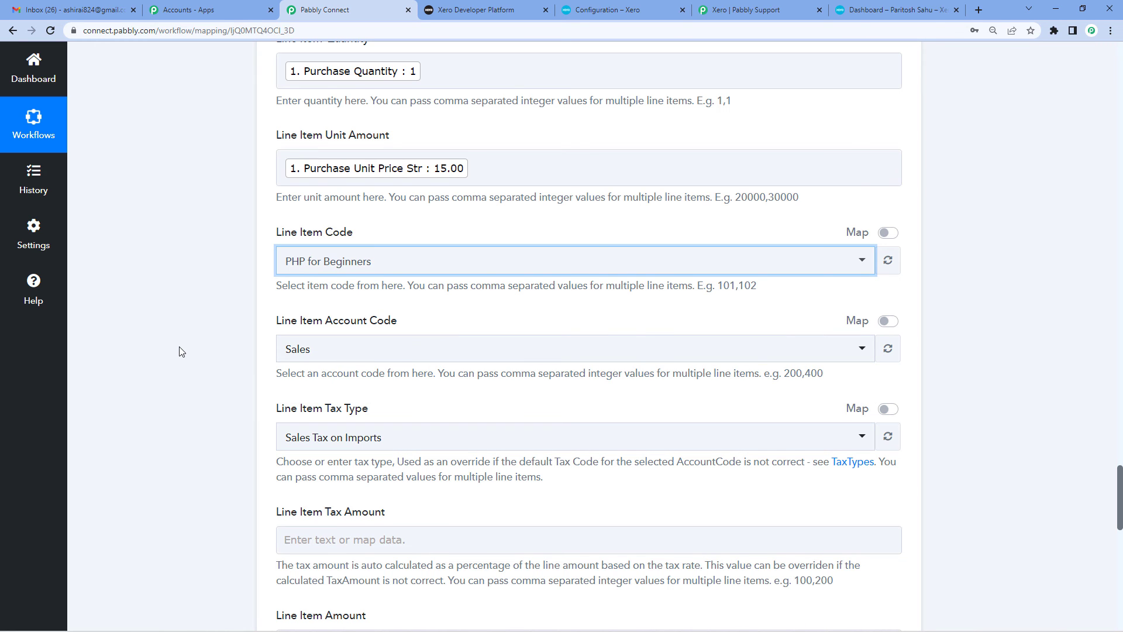
scroll(357, 389, "down", 1)
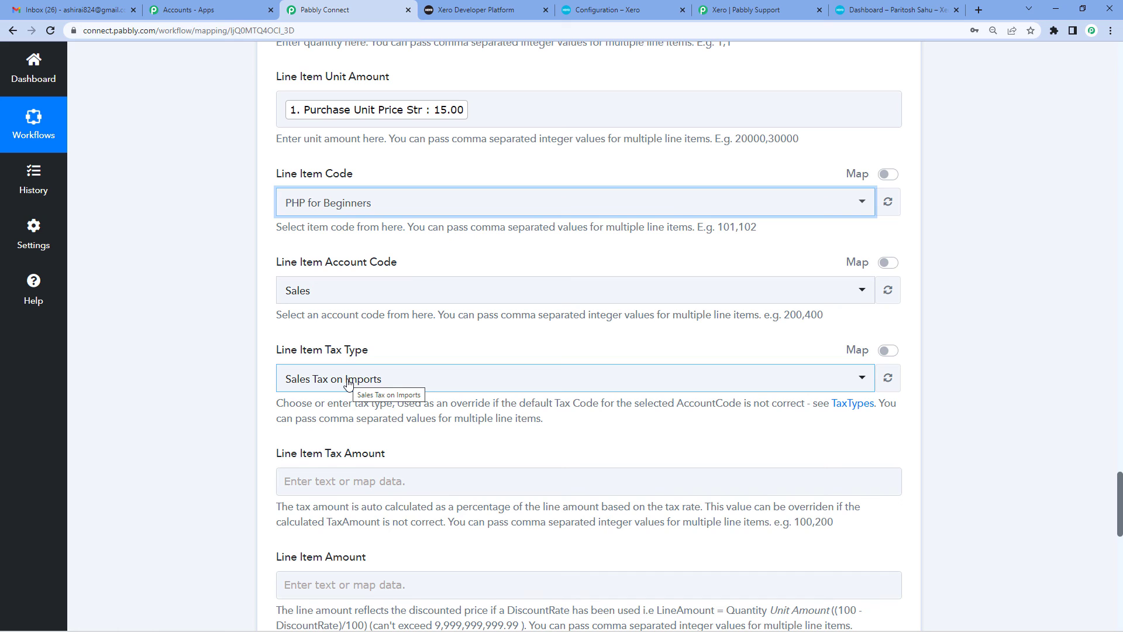
left_click(348, 383)
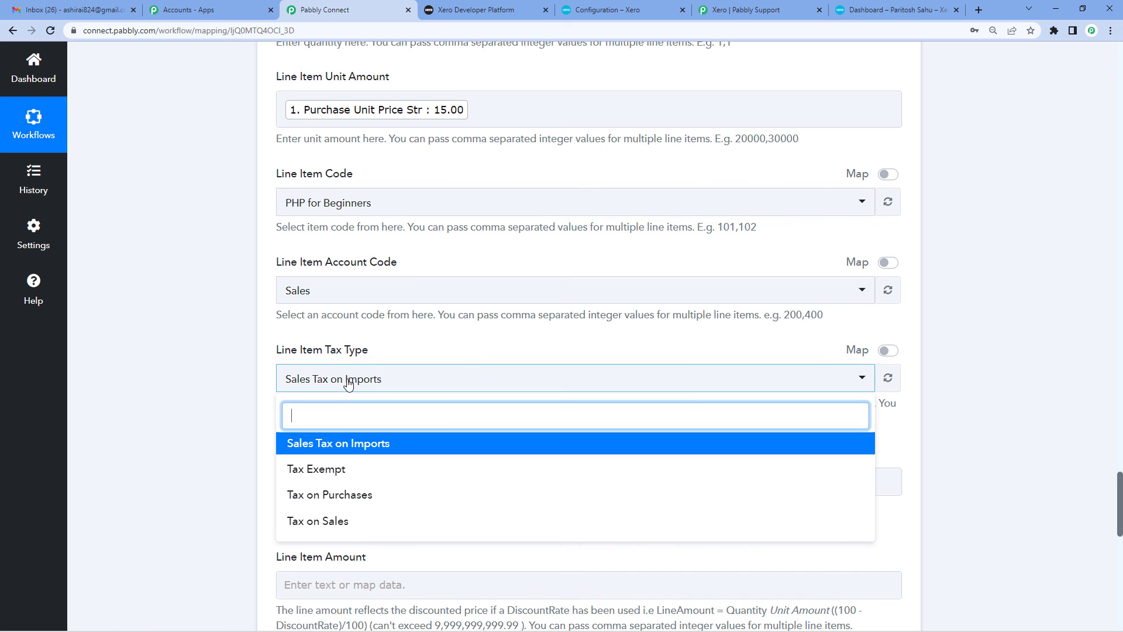
left_click(335, 471)
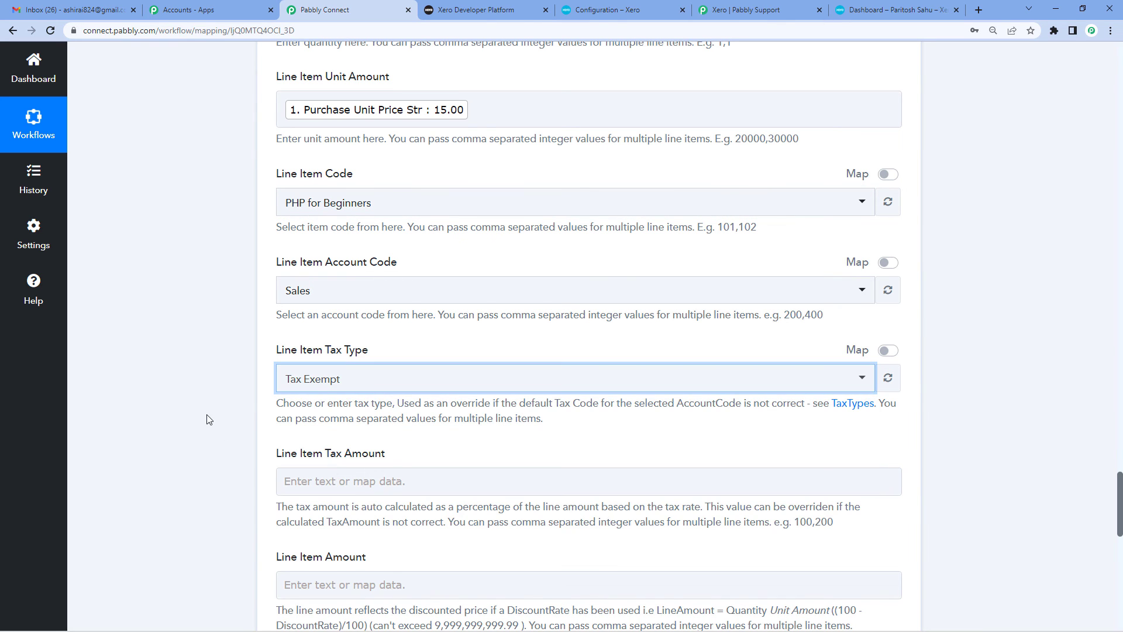
- Map the Line Item Amount to Purchase Unit Price Str from the ThriveCart: Product Purchase data
scroll(387, 378, "down", 2)
left_click(380, 367)
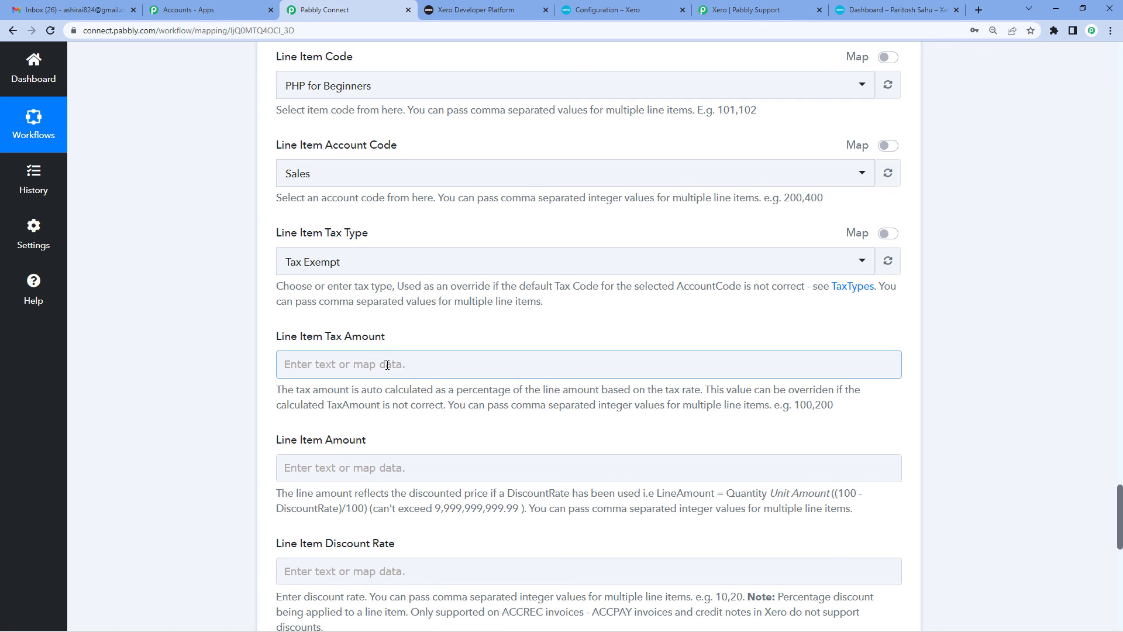
scroll(355, 365, "down", 1)
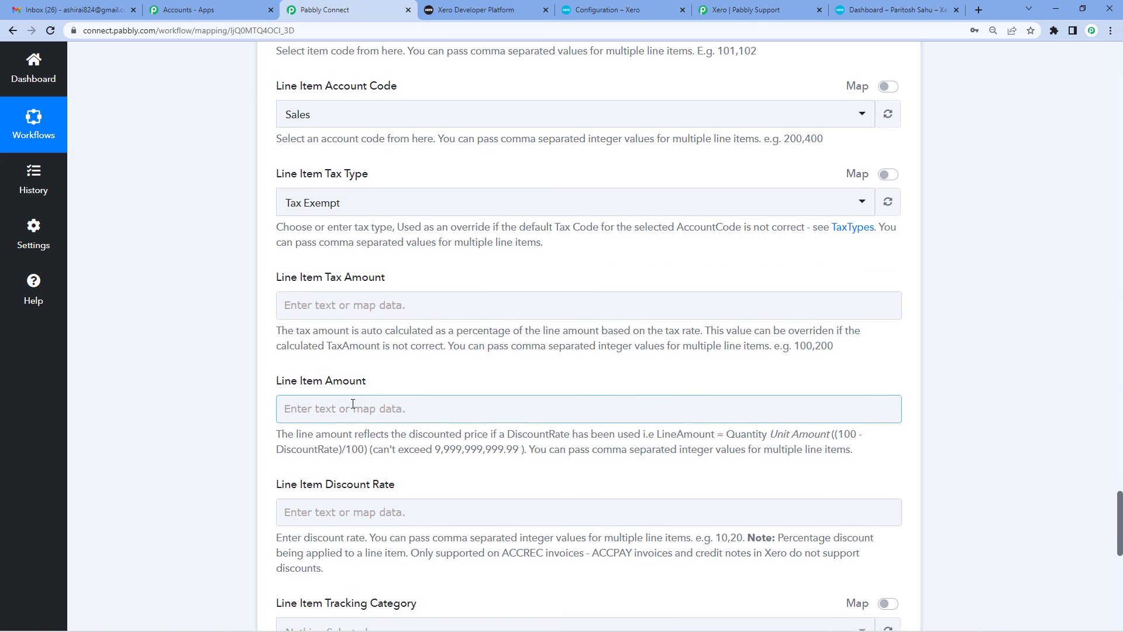
scroll(352, 403, "down", 1)
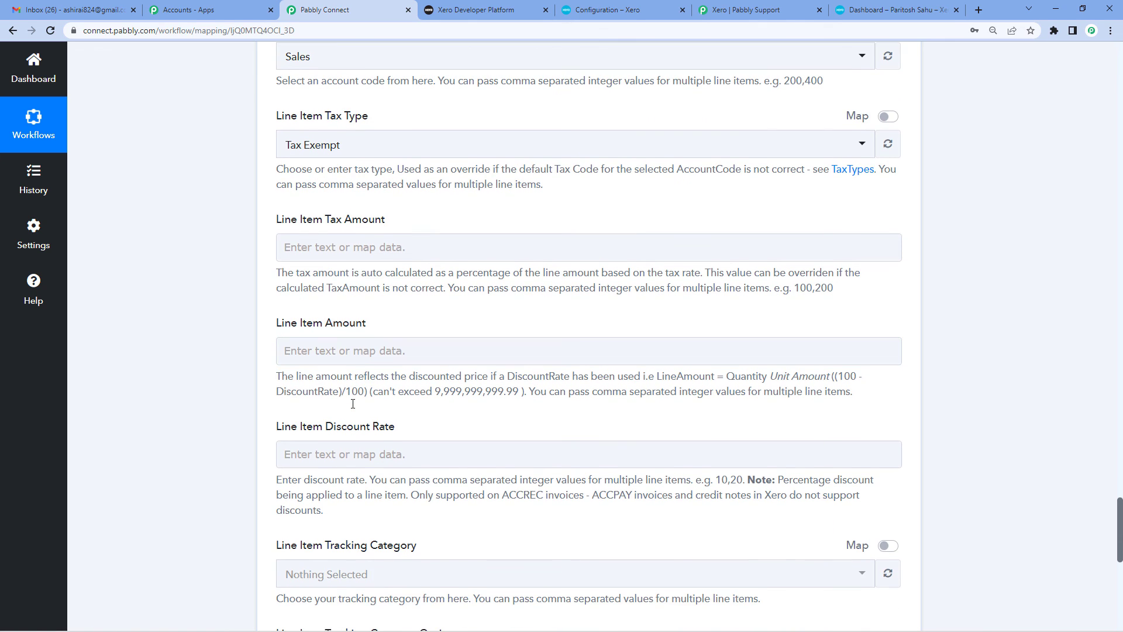
left_click(362, 352)
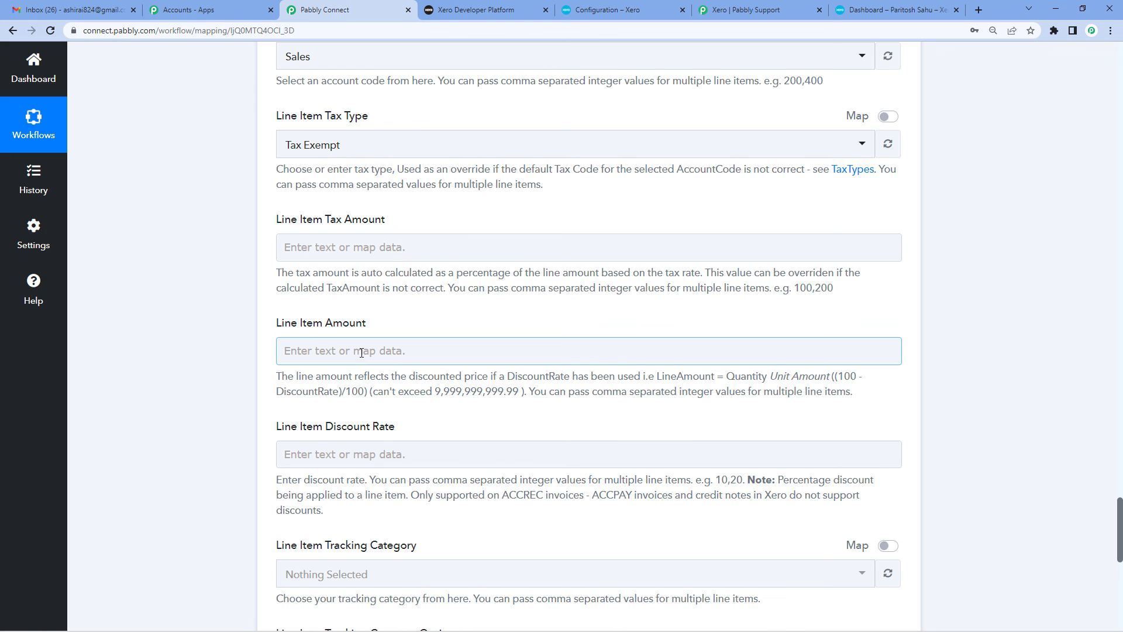
left_click(361, 352)
scroll(375, 374, "down", 2)
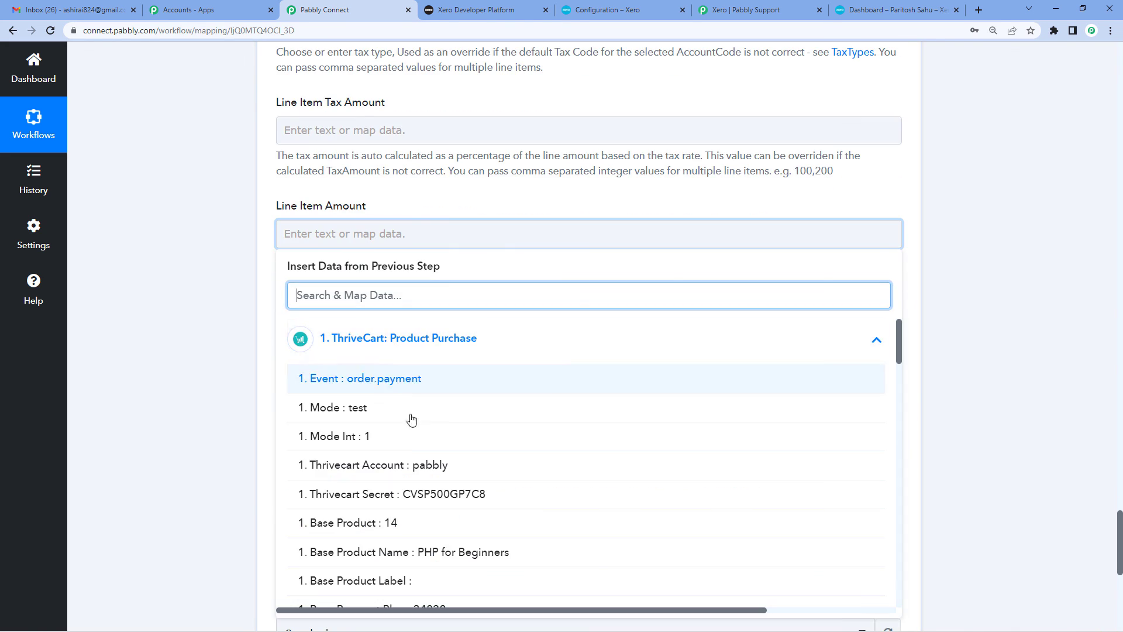
scroll(411, 419, "down", 9)
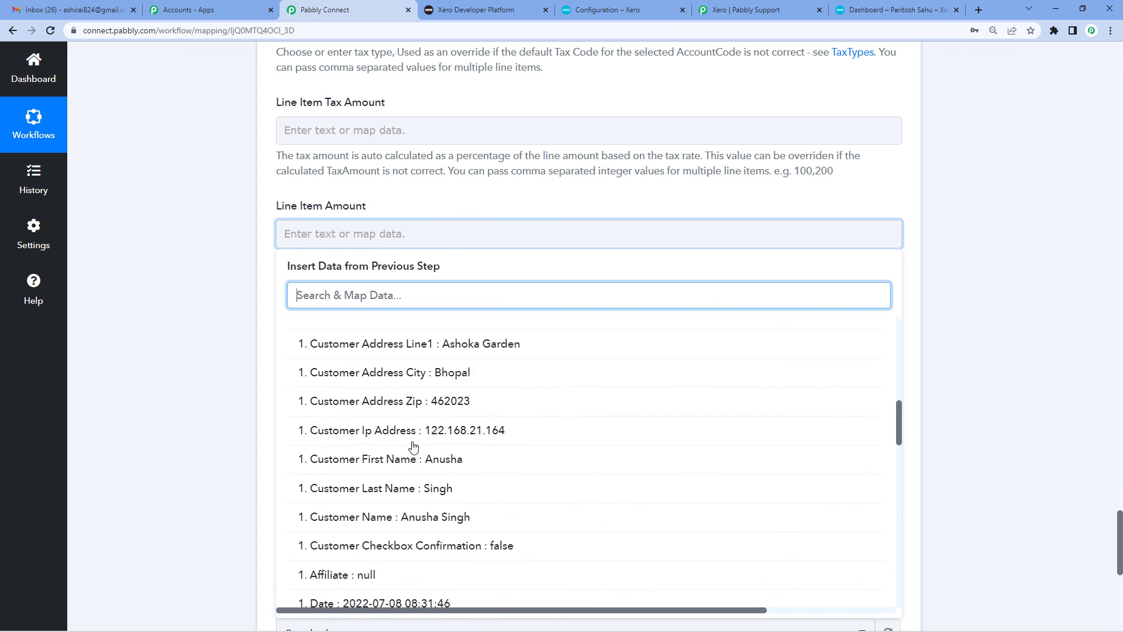
scroll(413, 447, "down", 10)
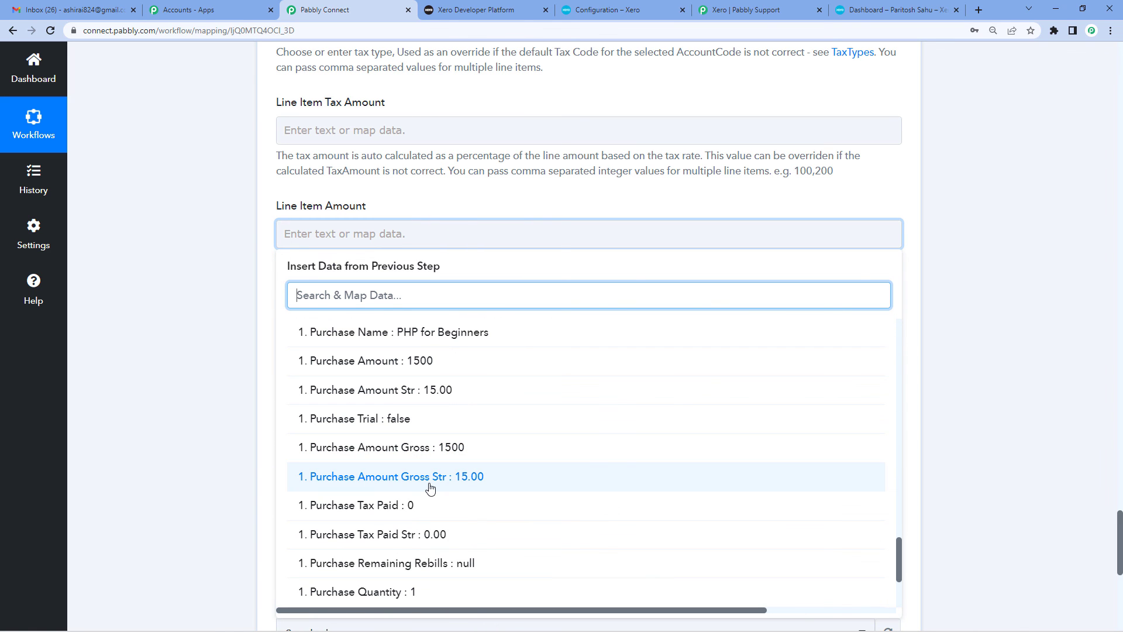
scroll(402, 496, "down", 3)
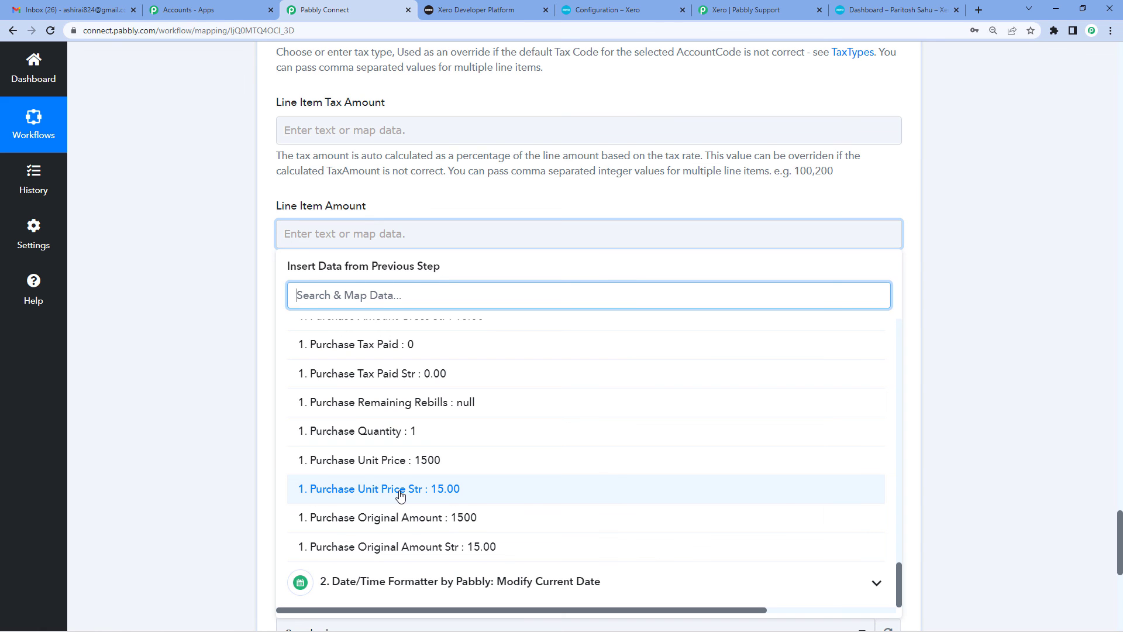
left_click(400, 489)
left_click(181, 416)
- Save the Xero invoice setup with a test request and look through the invoice, contact and line item values in the response
scroll(182, 416, "down", 1)
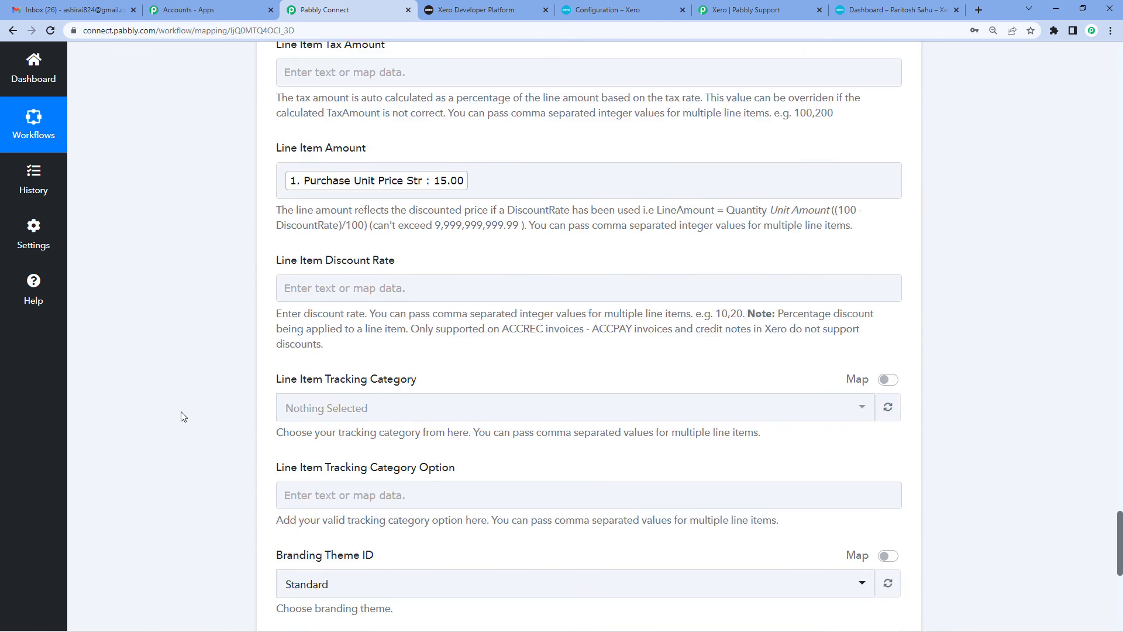
scroll(183, 416, "down", 2)
scroll(187, 421, "down", 1)
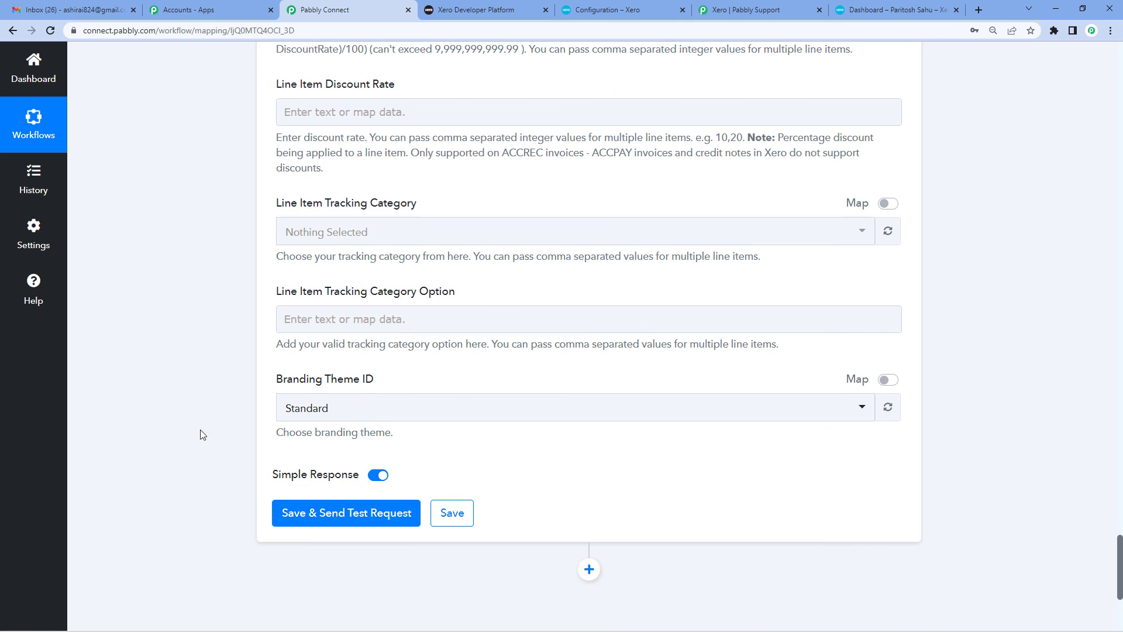
left_click(337, 519)
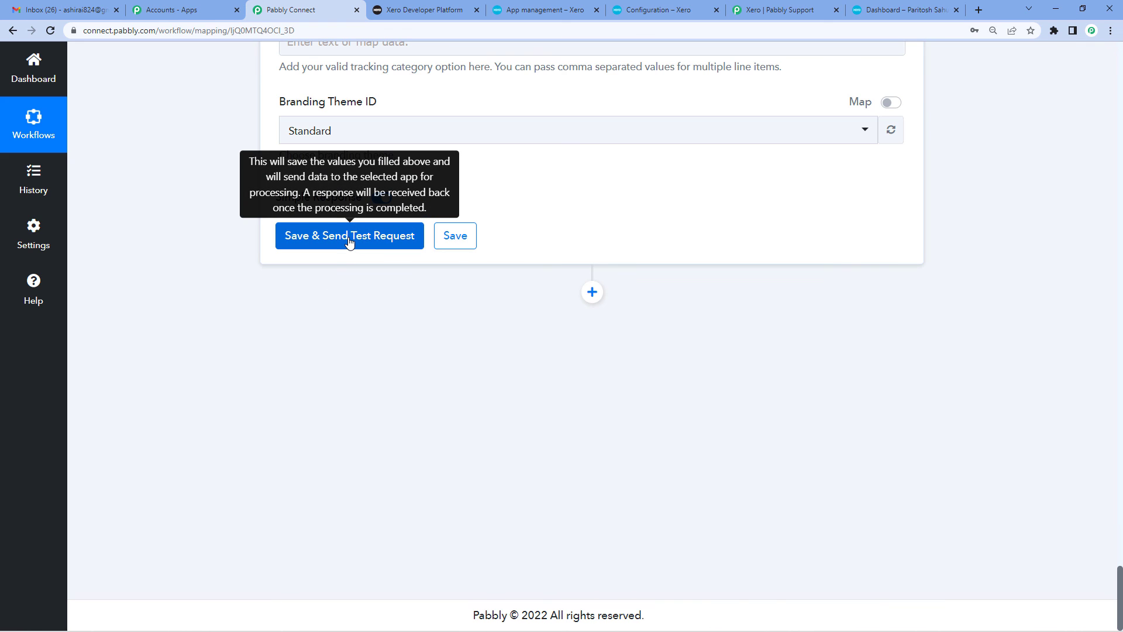
left_click(349, 236)
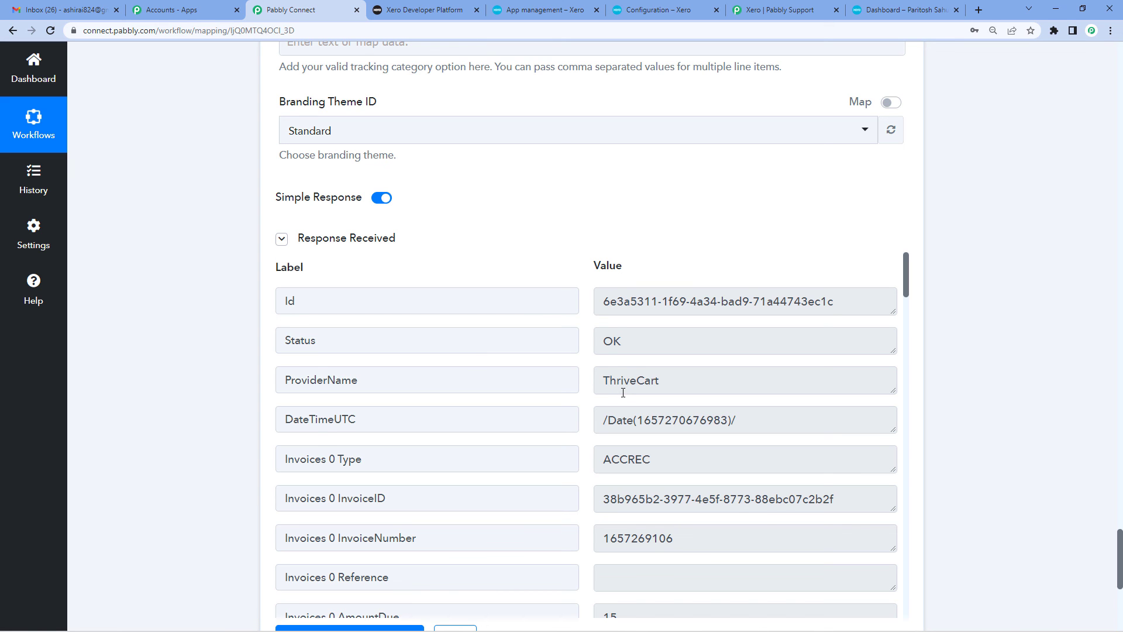
scroll(673, 434, "down", 14)
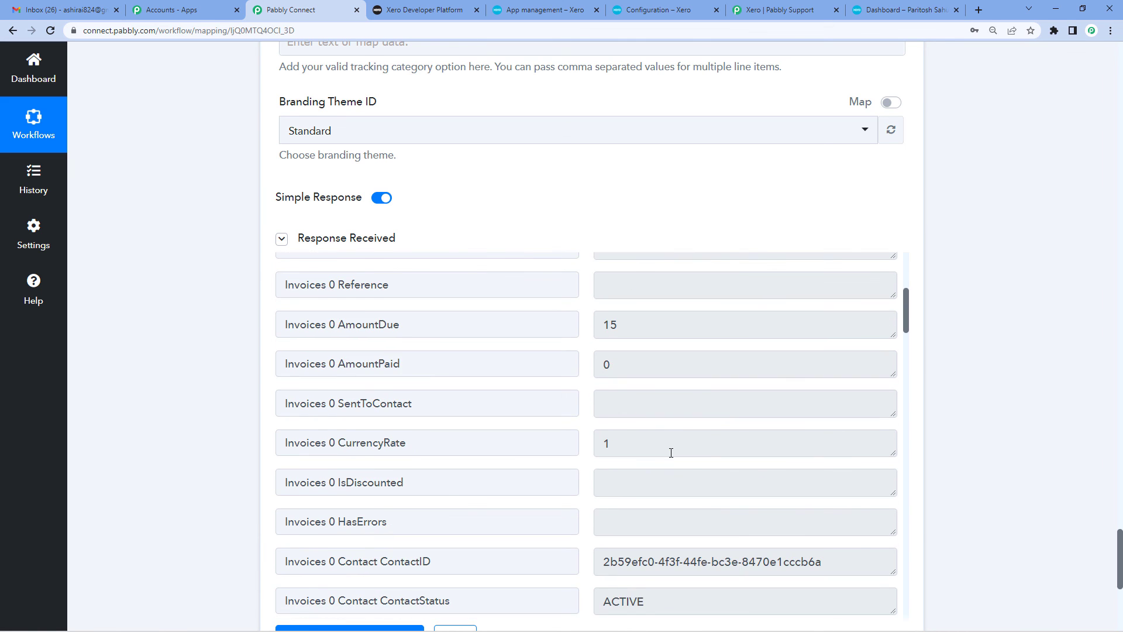
scroll(669, 455, "up", 5)
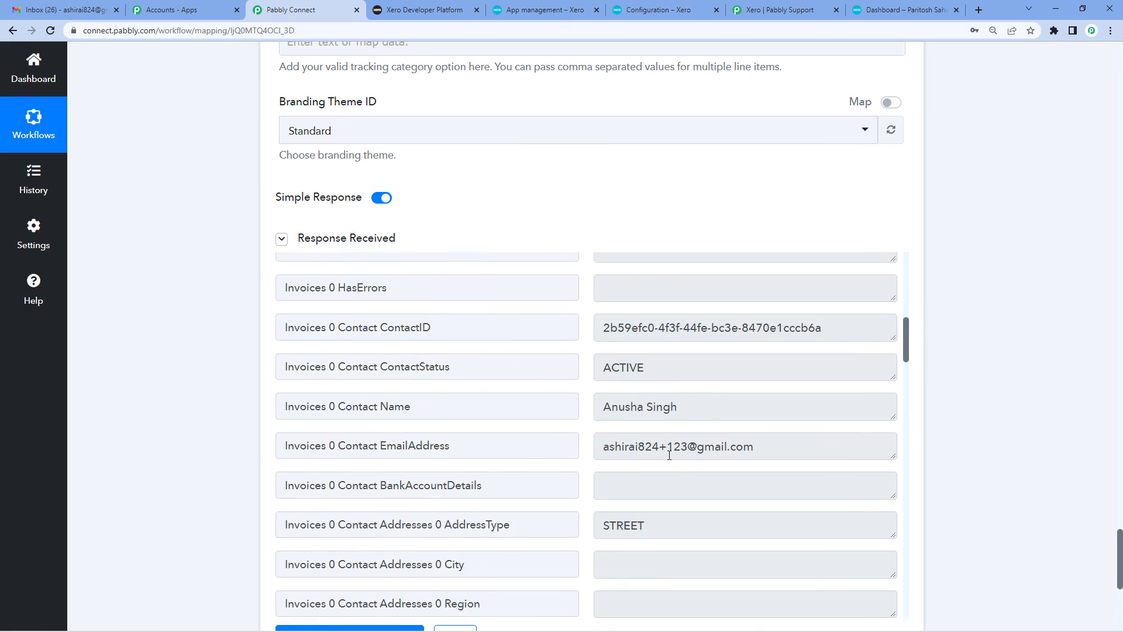
scroll(670, 455, "down", 20)
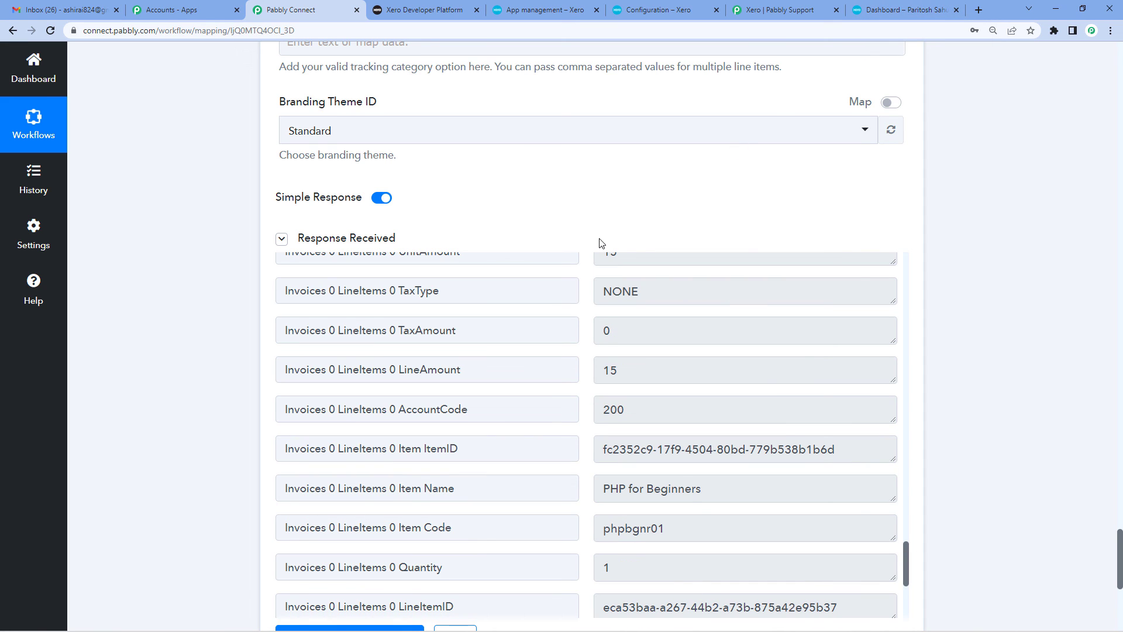
- Switch to Xero and open the Invoices list to look for the newly created invoice
left_click(875, 16)
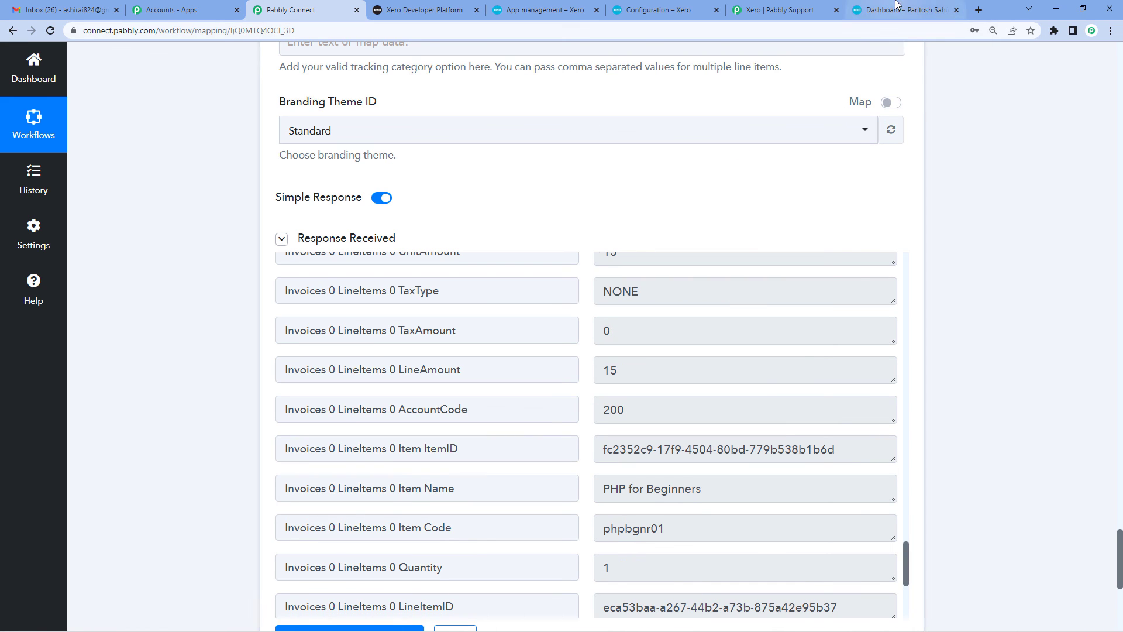
left_click(286, 112)
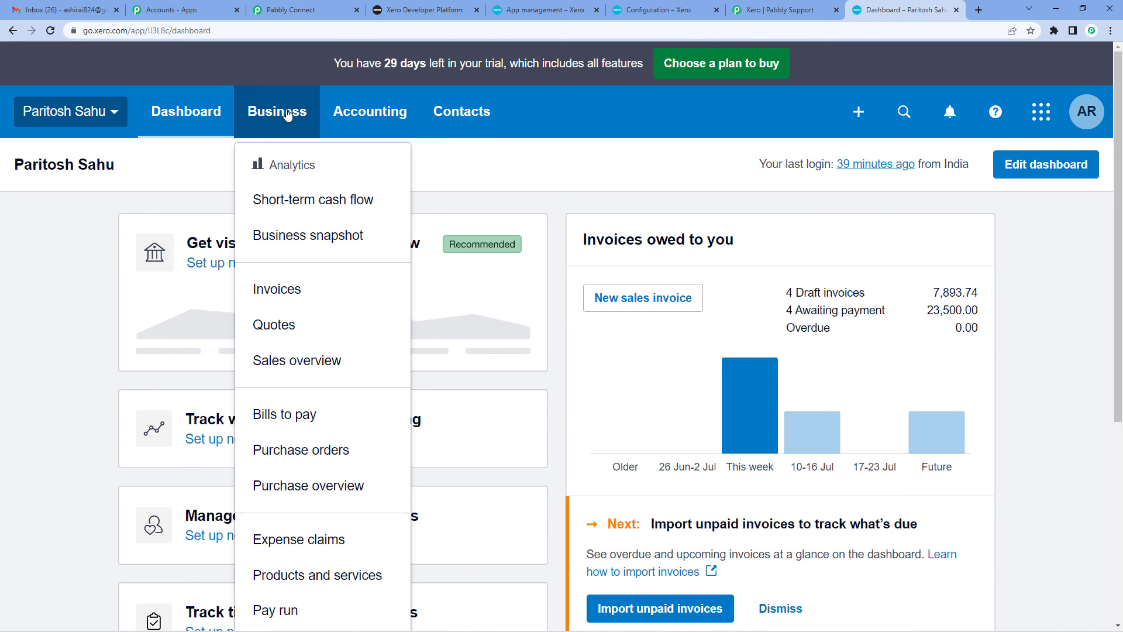
left_click(305, 299)
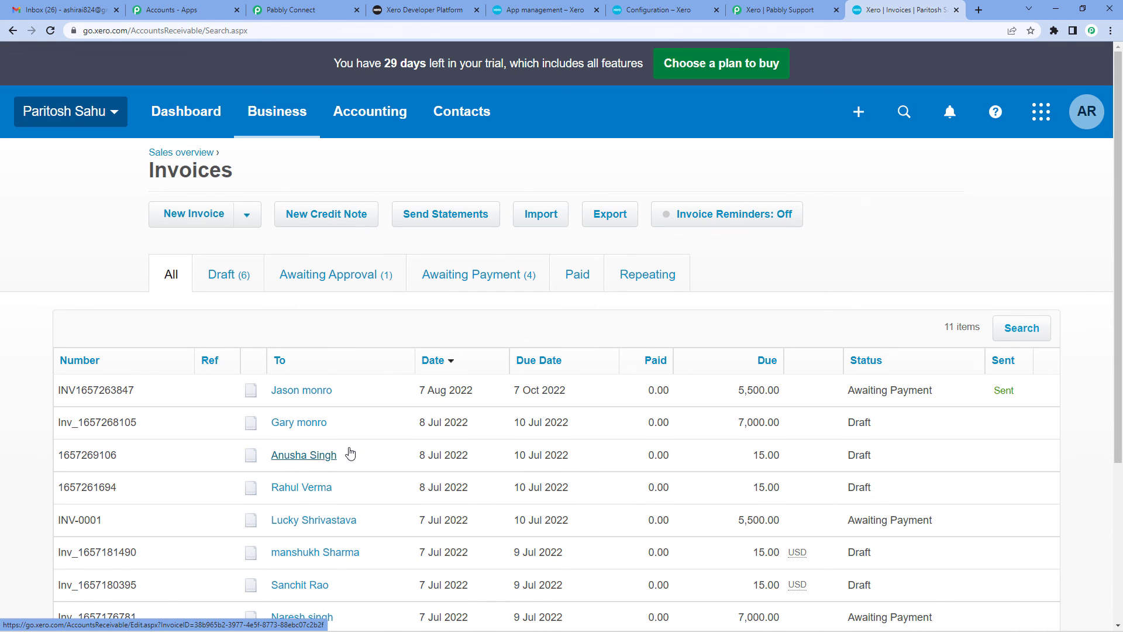
scroll(350, 451, "down", 1)
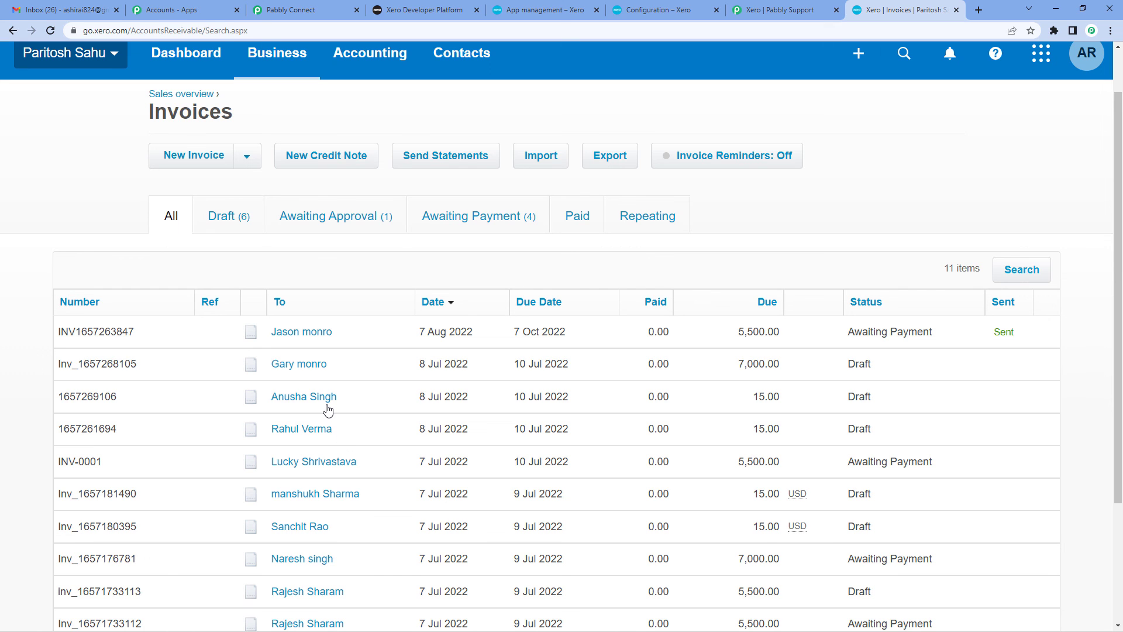
key("F9")
key("F9")
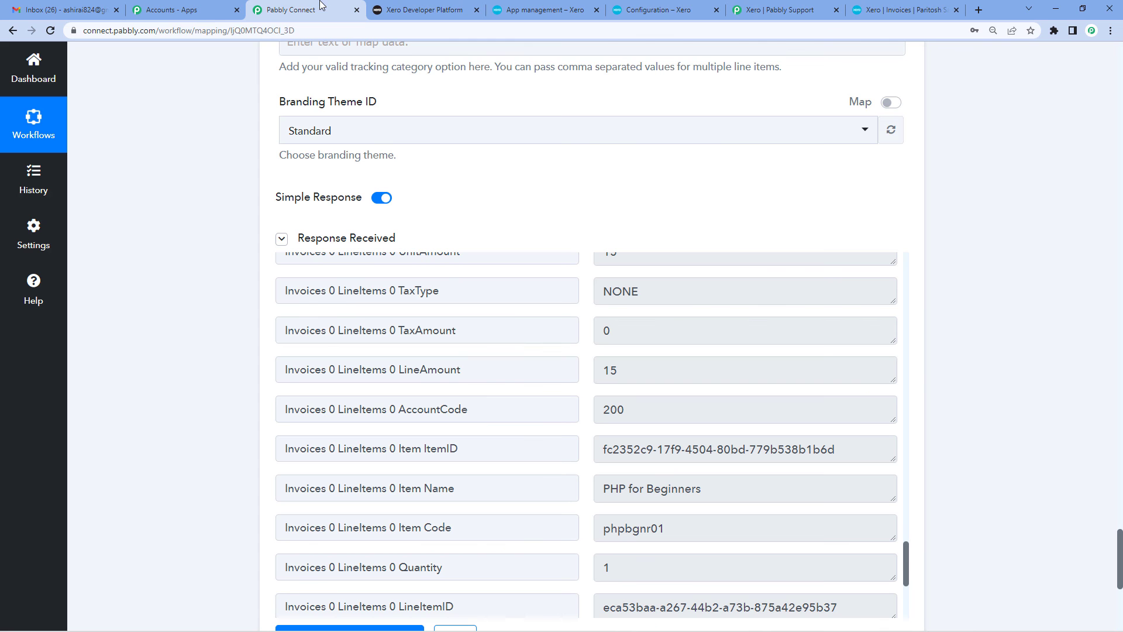
- Compare the contact name in the Pabbly Connect test response with the recipient in Xero's Invoices list
left_click(304, 9)
scroll(694, 440, "up", 8)
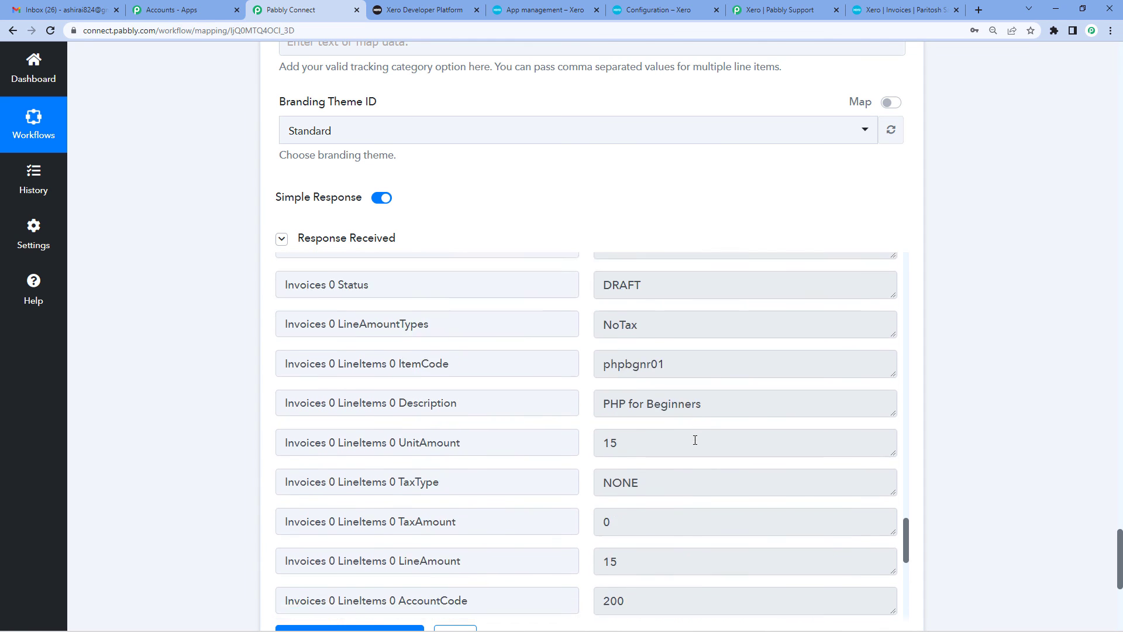
scroll(695, 439, "up", 15)
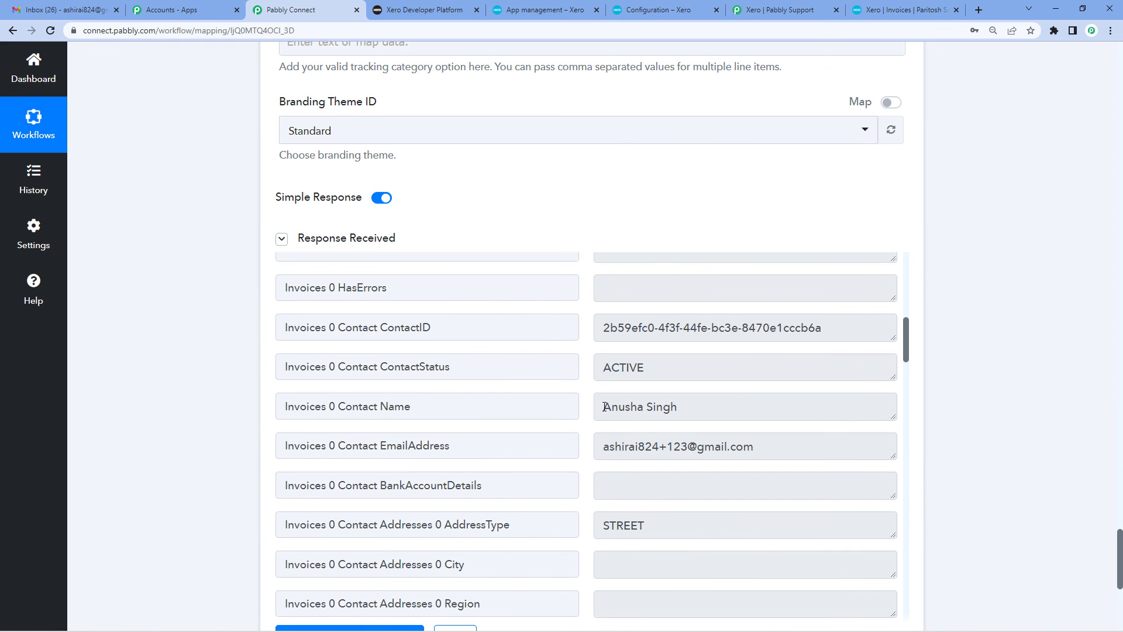
left_click_drag(606, 408, 694, 409)
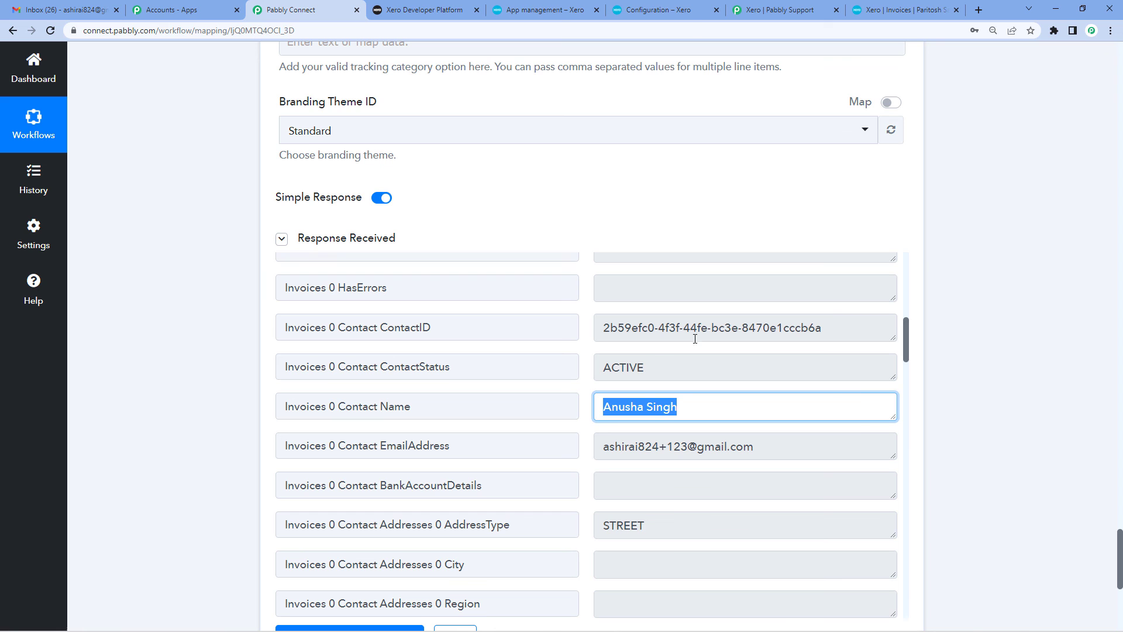
left_click(813, 7)
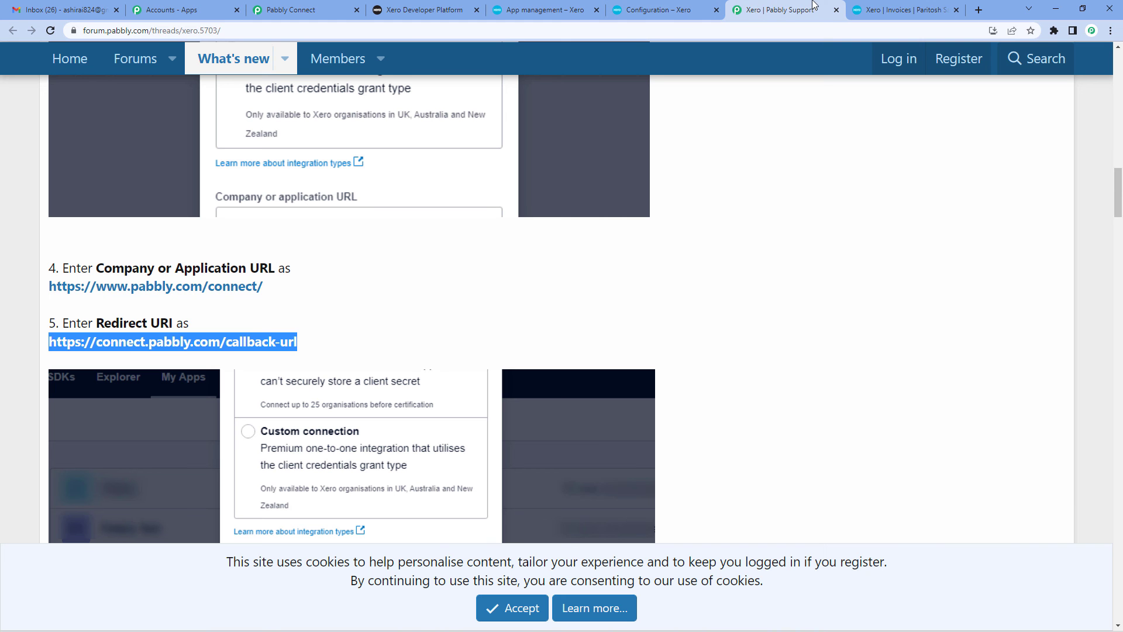
left_click(860, 7)
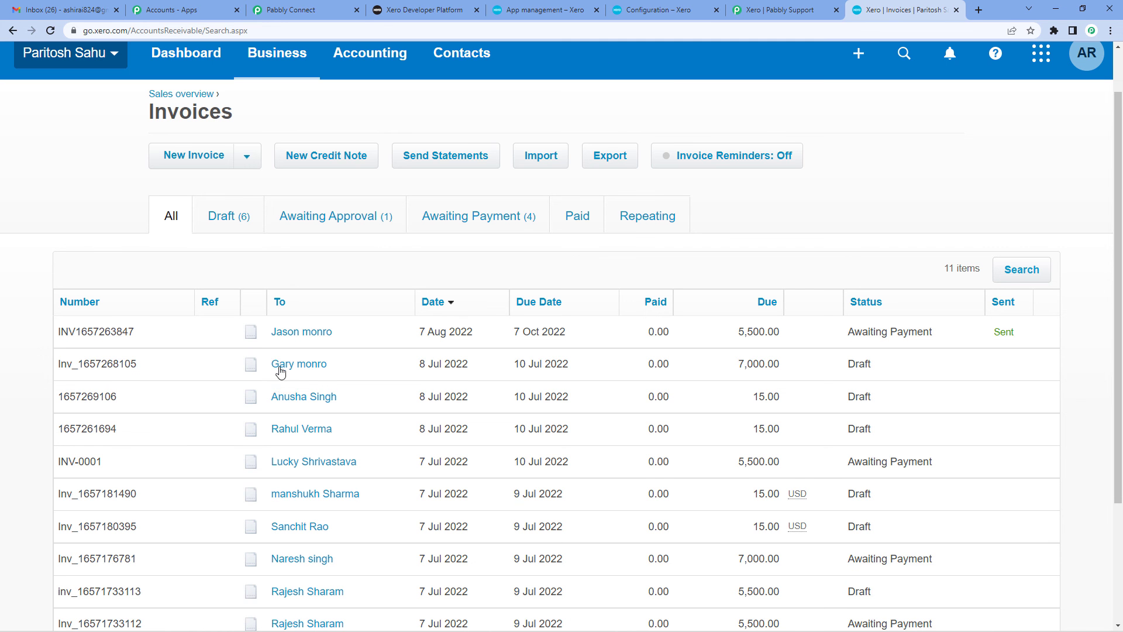
key("ctrl+3")
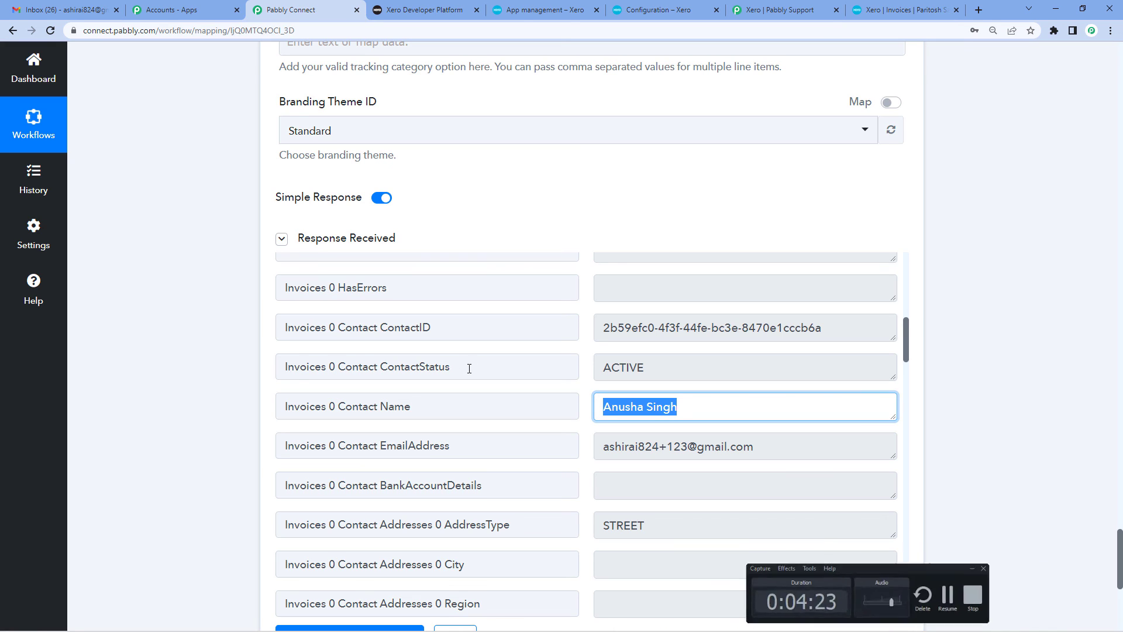